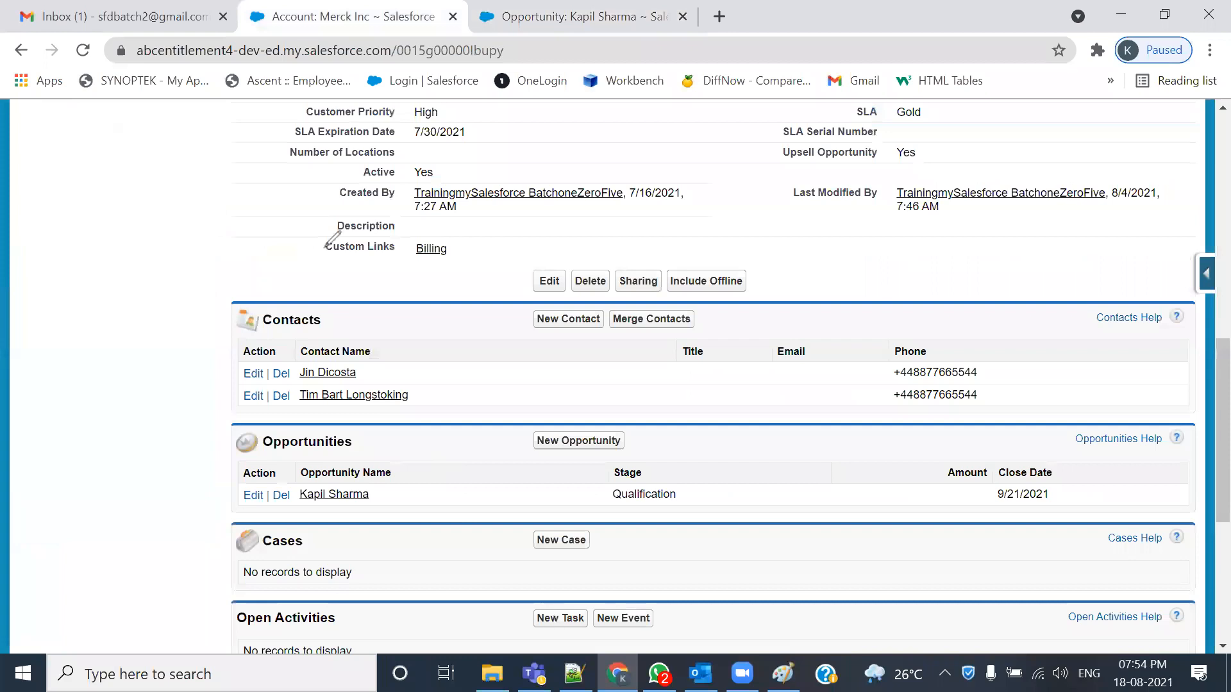
mouse_move(316, 238)
left_mouse_down()
mouse_move(651, 221)
mouse_move(324, 218)
mouse_move(316, 238)
left_mouse_up()
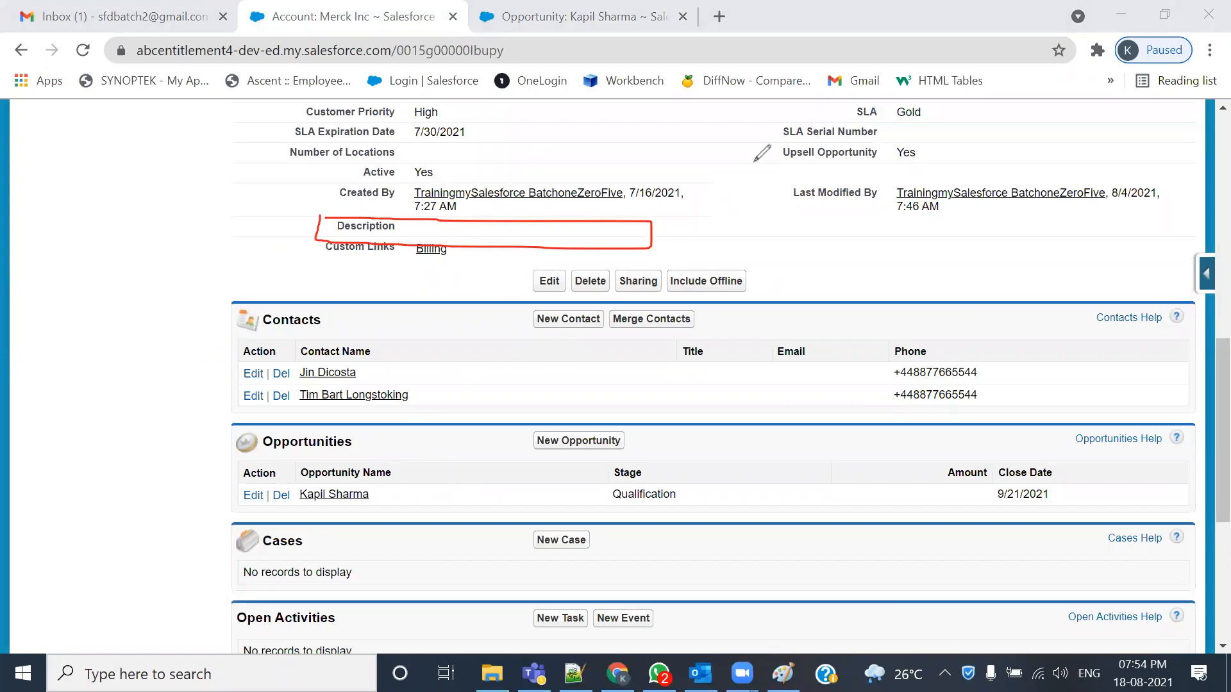
key("Escape")
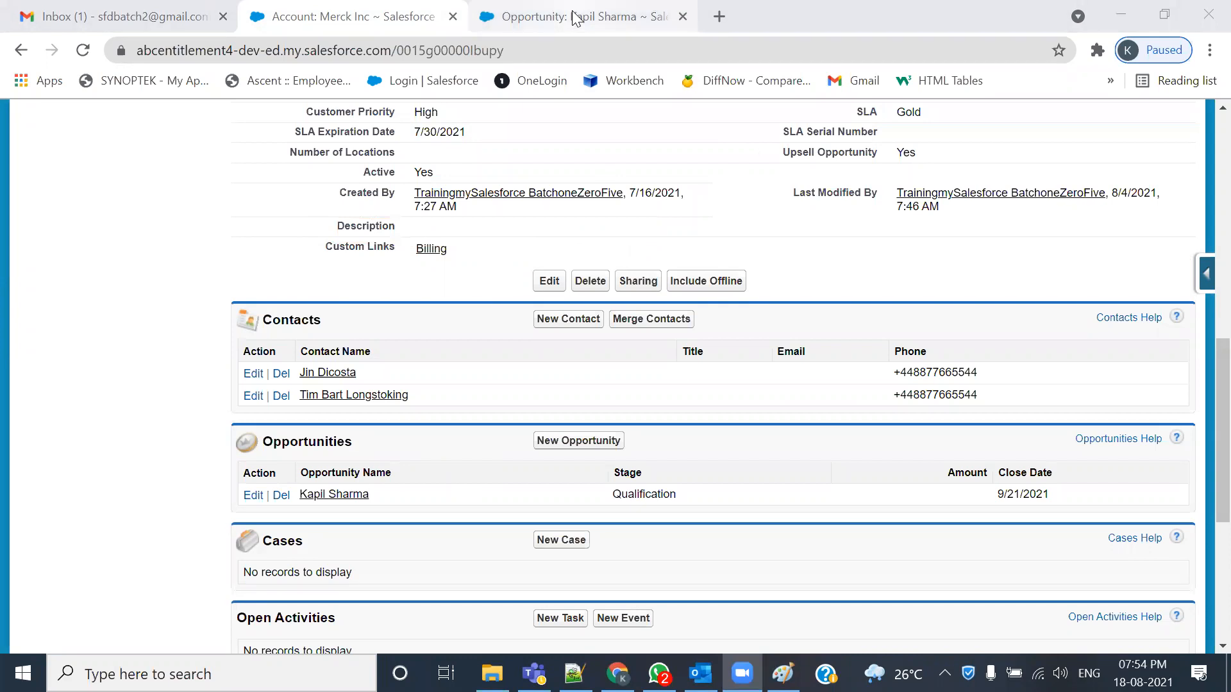
left_click(569, 16)
scroll(557, 480, "down", 5)
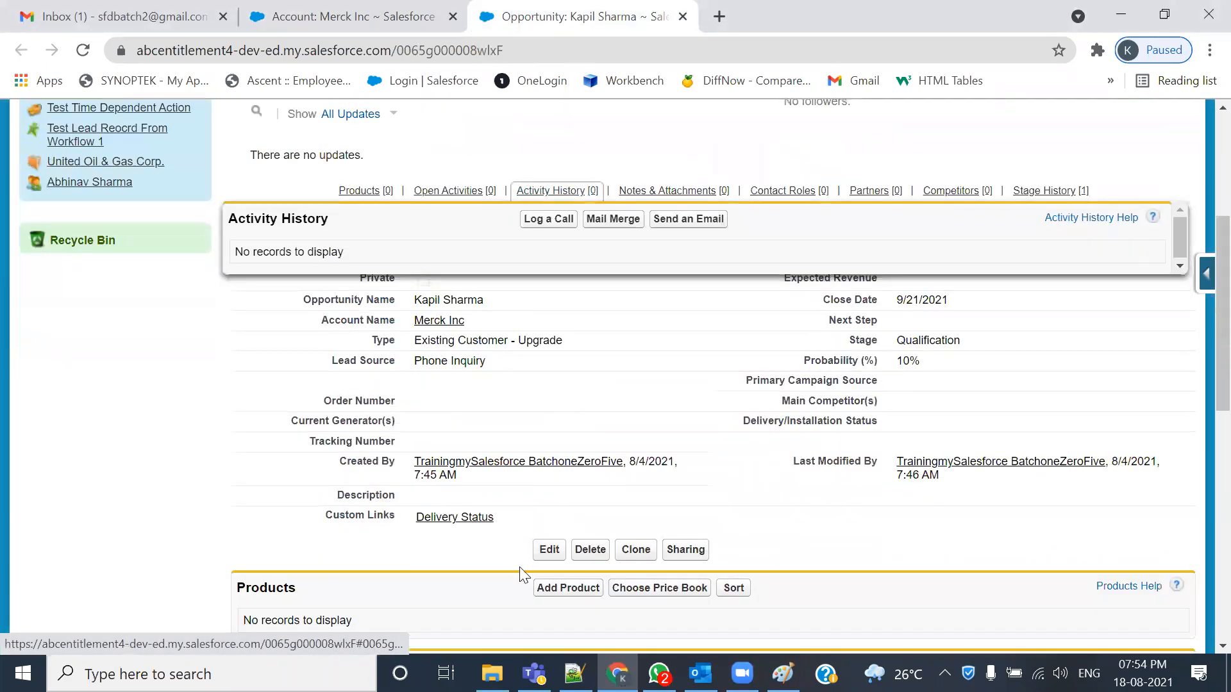
left_click_drag(848, 340, 879, 340)
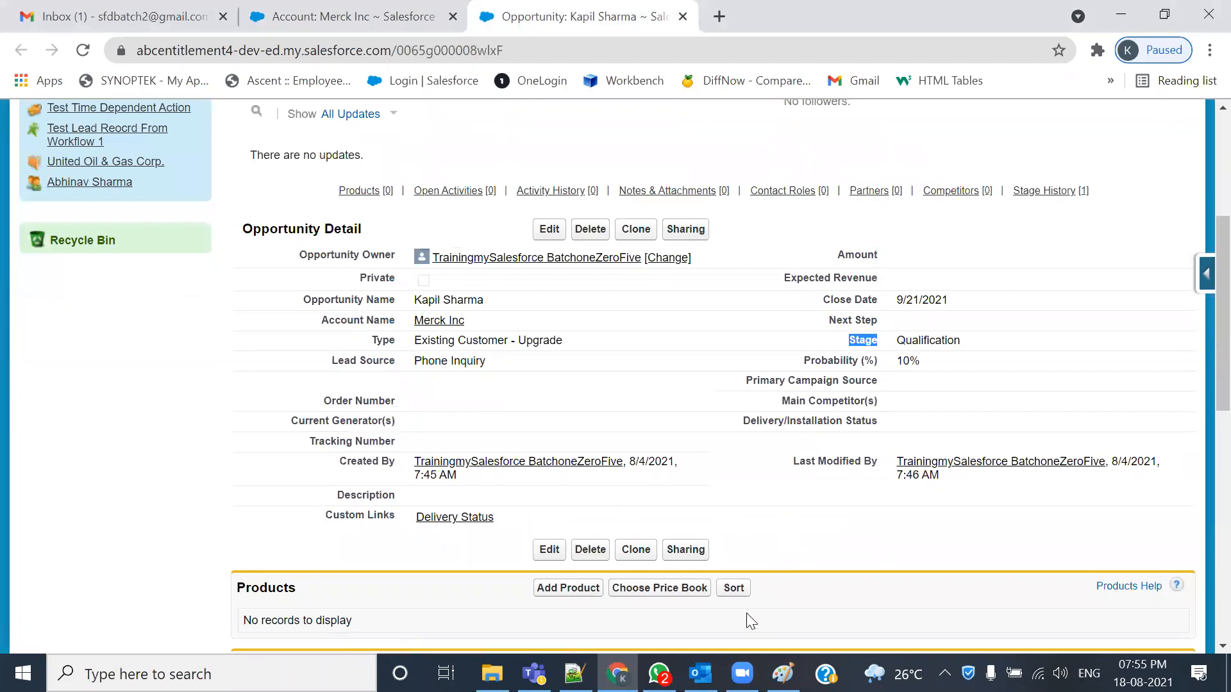
double_click(995, 342)
left_click(695, 260)
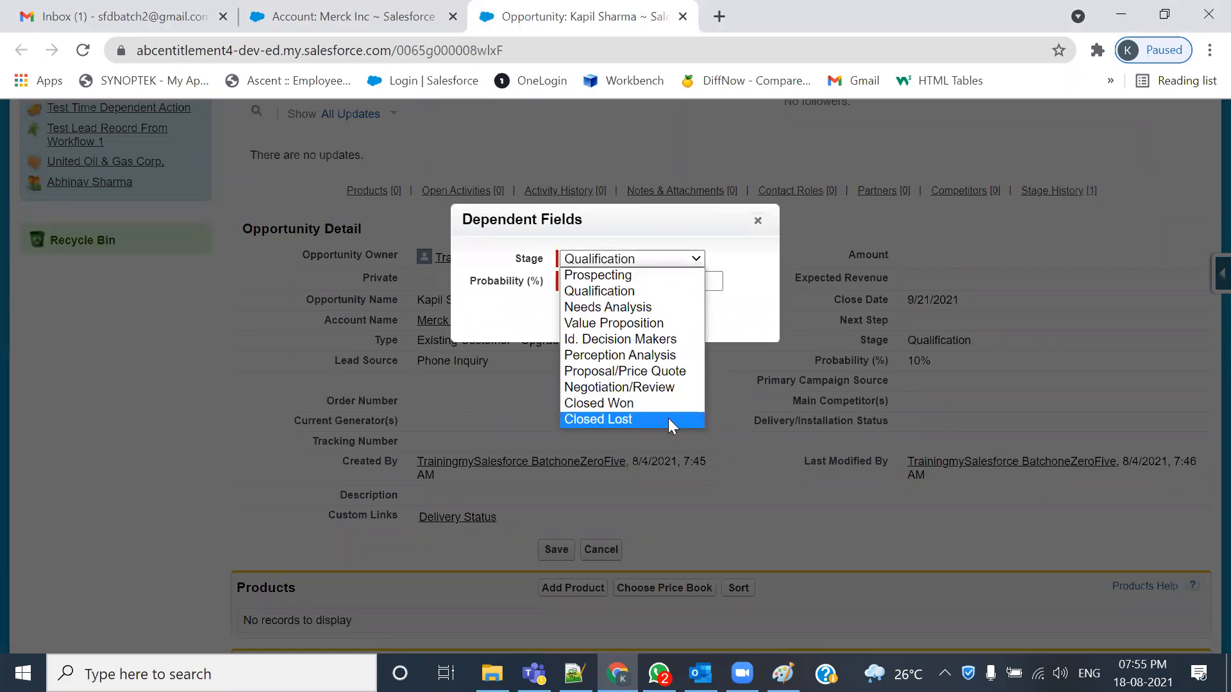
left_click(757, 221)
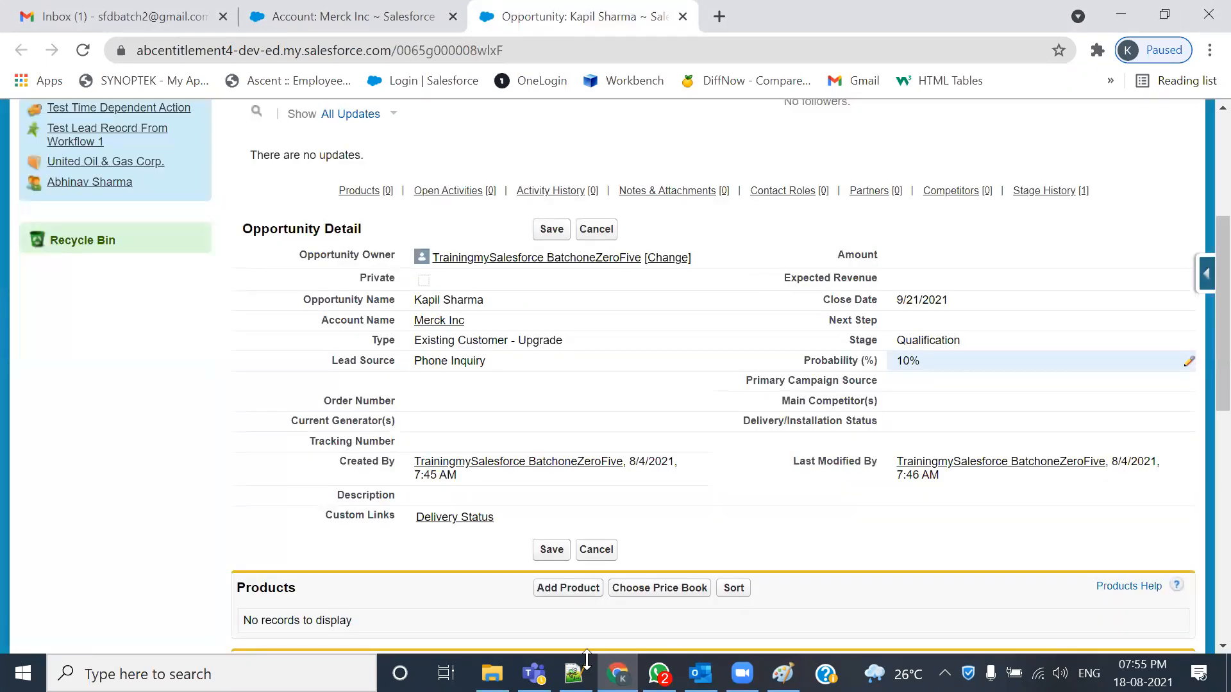
mouse_move(811, 332)
left_mouse_down()
mouse_move(812, 350)
mouse_move(1013, 350)
mouse_move(977, 320)
mouse_move(809, 326)
left_mouse_up()
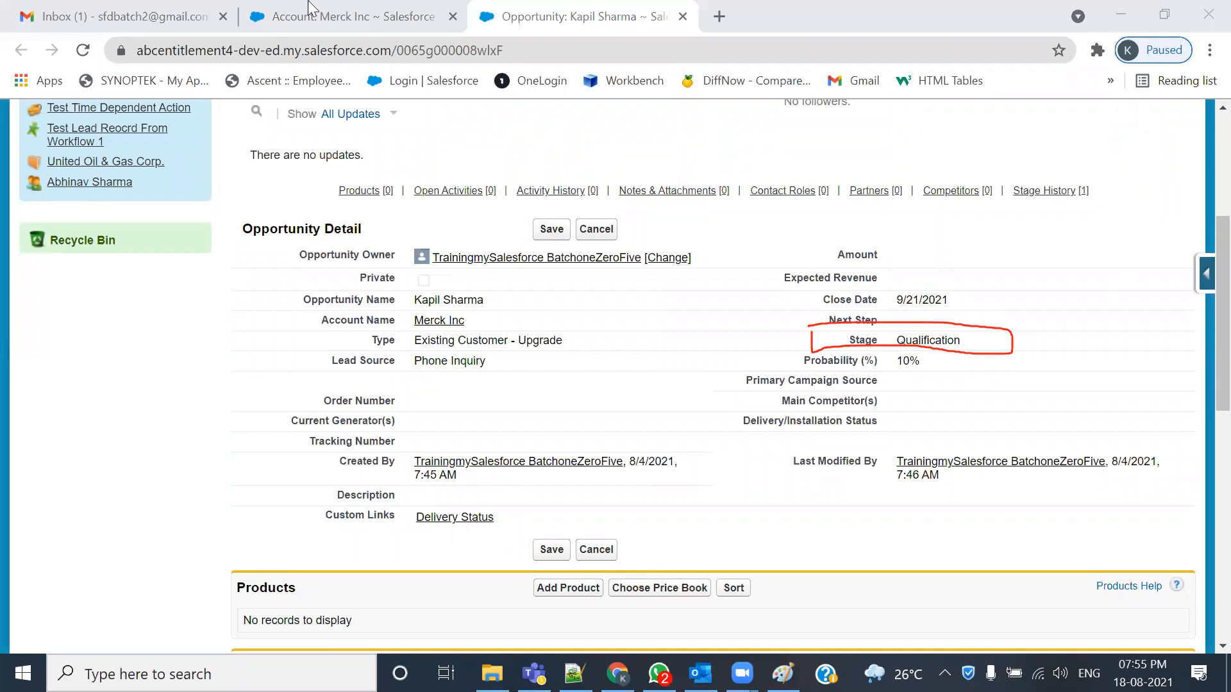
left_click(308, 25)
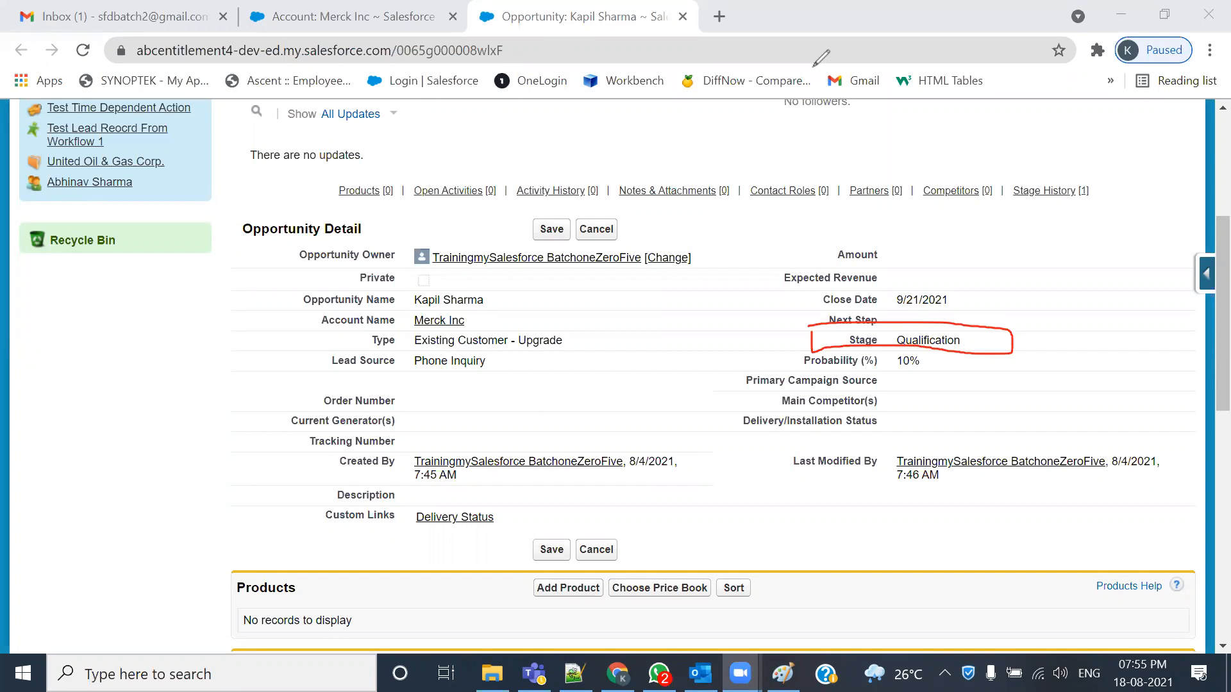
left_click(376, 21)
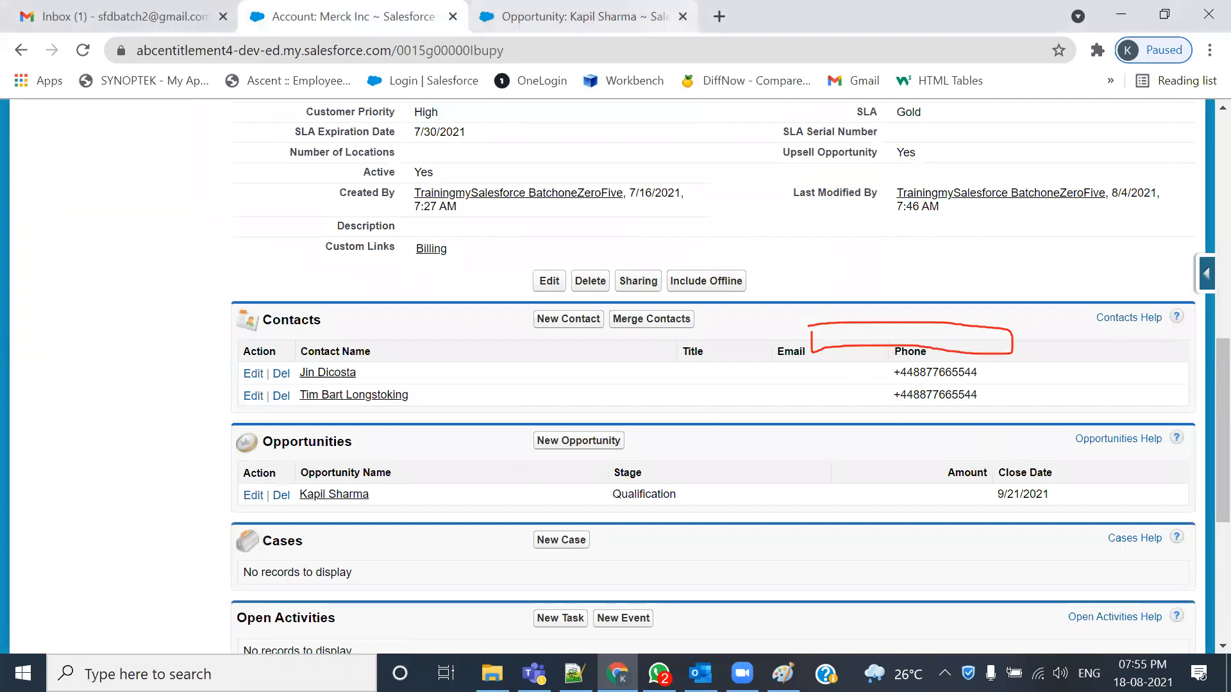
- Draw Zoom annotations over the Merck Inc account page to point out its details
left_click(834, 115)
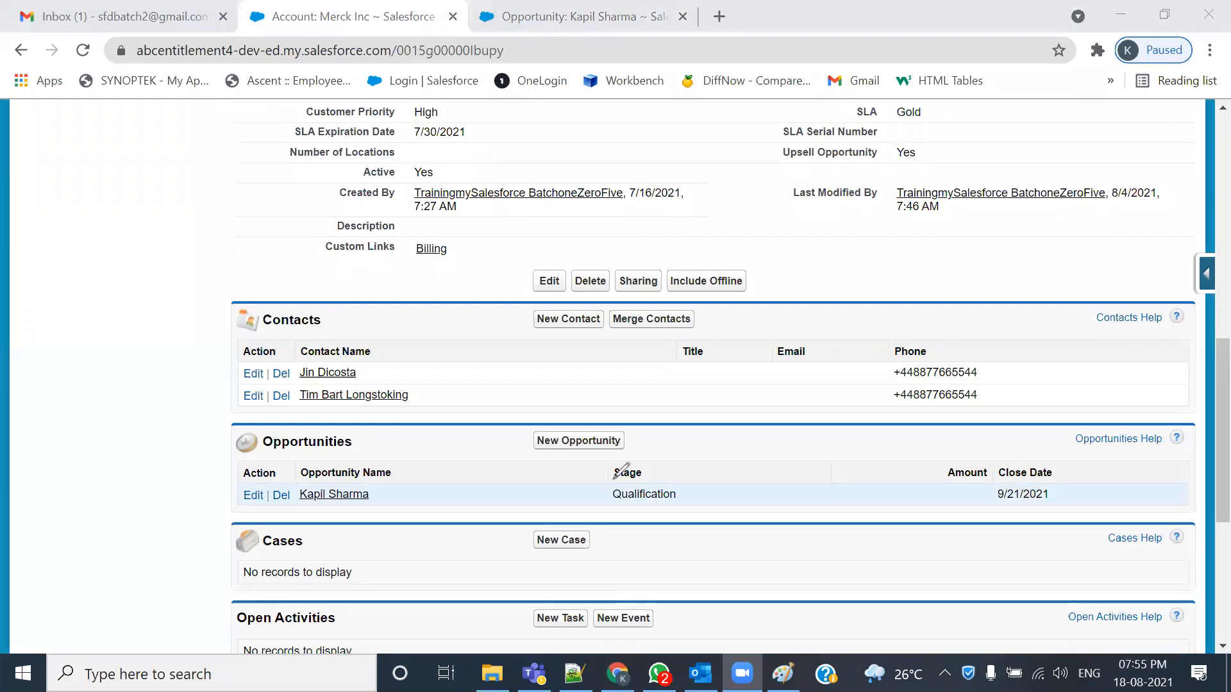
mouse_move(635, 502)
left_mouse_down()
mouse_move(718, 451)
mouse_move(618, 452)
mouse_move(612, 475)
mouse_move(742, 483)
mouse_move(596, 556)
mouse_move(523, 391)
mouse_move(548, 236)
mouse_move(503, 221)
mouse_move(495, 231)
left_mouse_up()
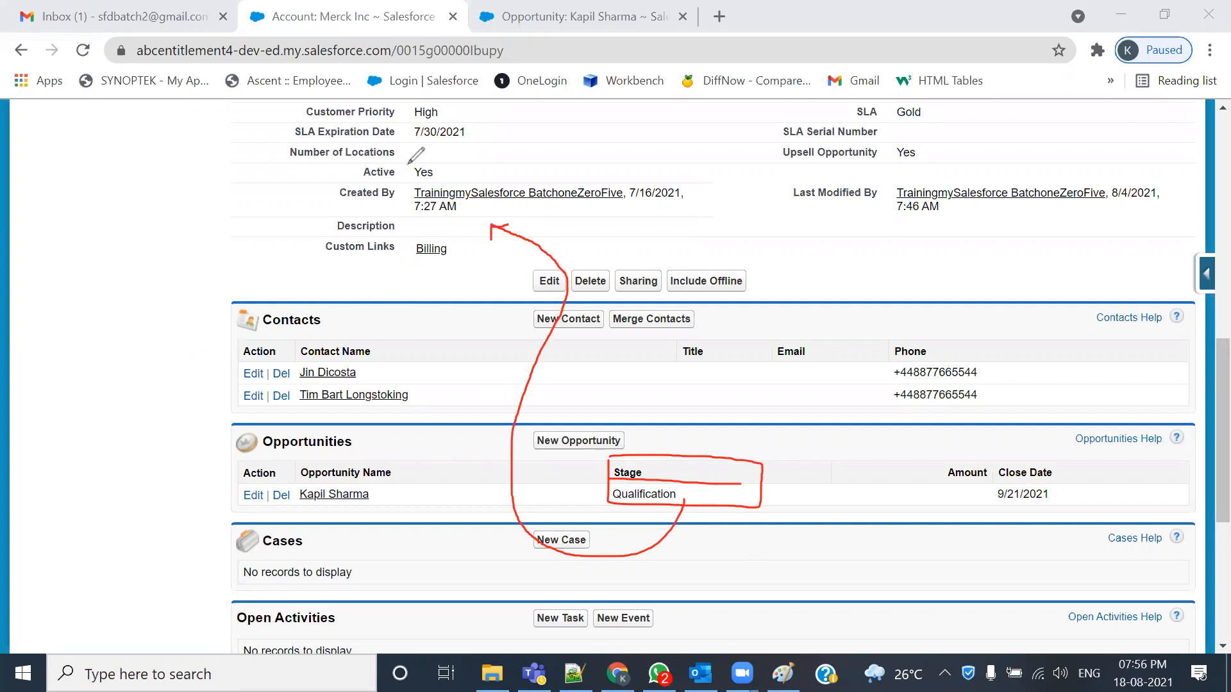
mouse_move(301, 516)
left_mouse_down()
mouse_move(380, 508)
mouse_move(317, 470)
mouse_move(240, 470)
mouse_move(309, 503)
left_mouse_up()
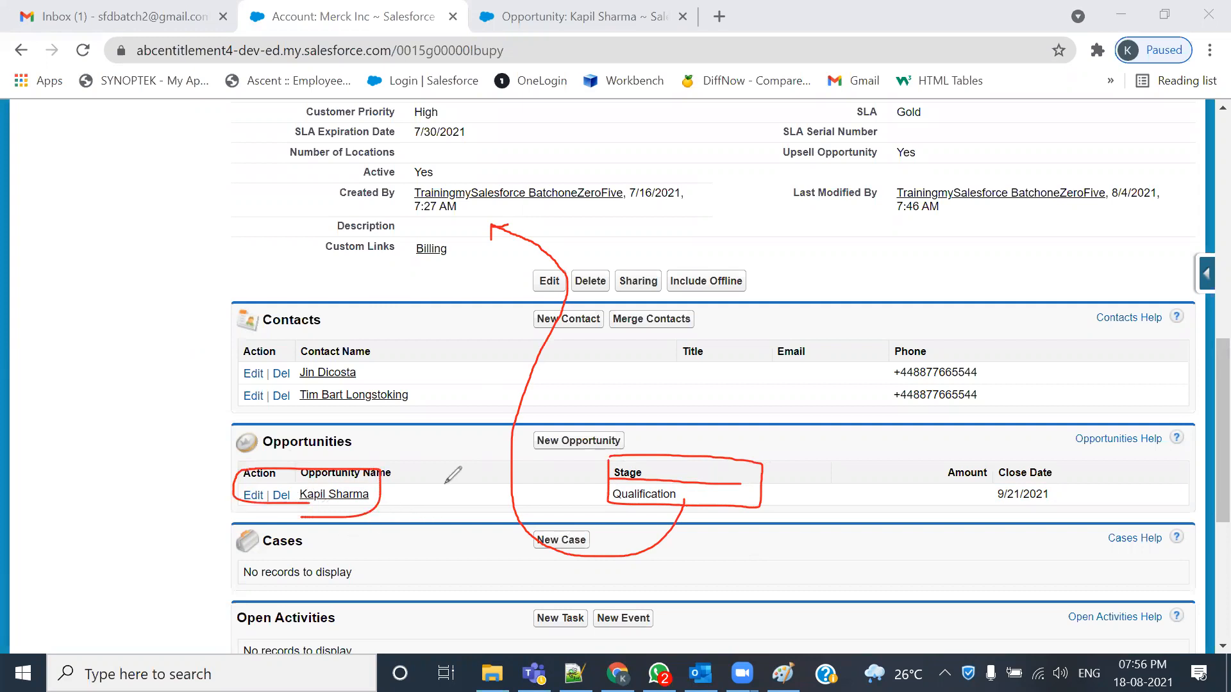
left_click_drag(254, 139, 141, 289)
mouse_move(212, 405)
left_mouse_down()
mouse_move(238, 471)
mouse_move(257, 451)
left_mouse_up()
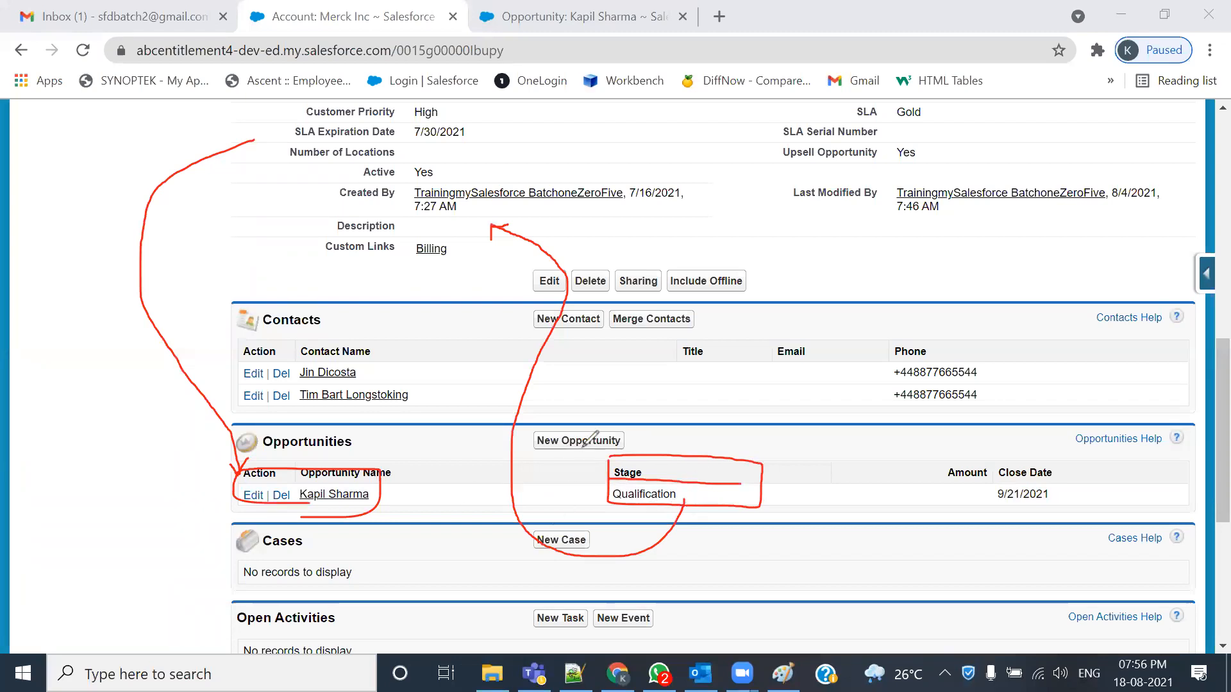
mouse_move(529, 457)
left_mouse_down()
mouse_move(628, 428)
mouse_move(514, 428)
mouse_move(516, 449)
left_mouse_up()
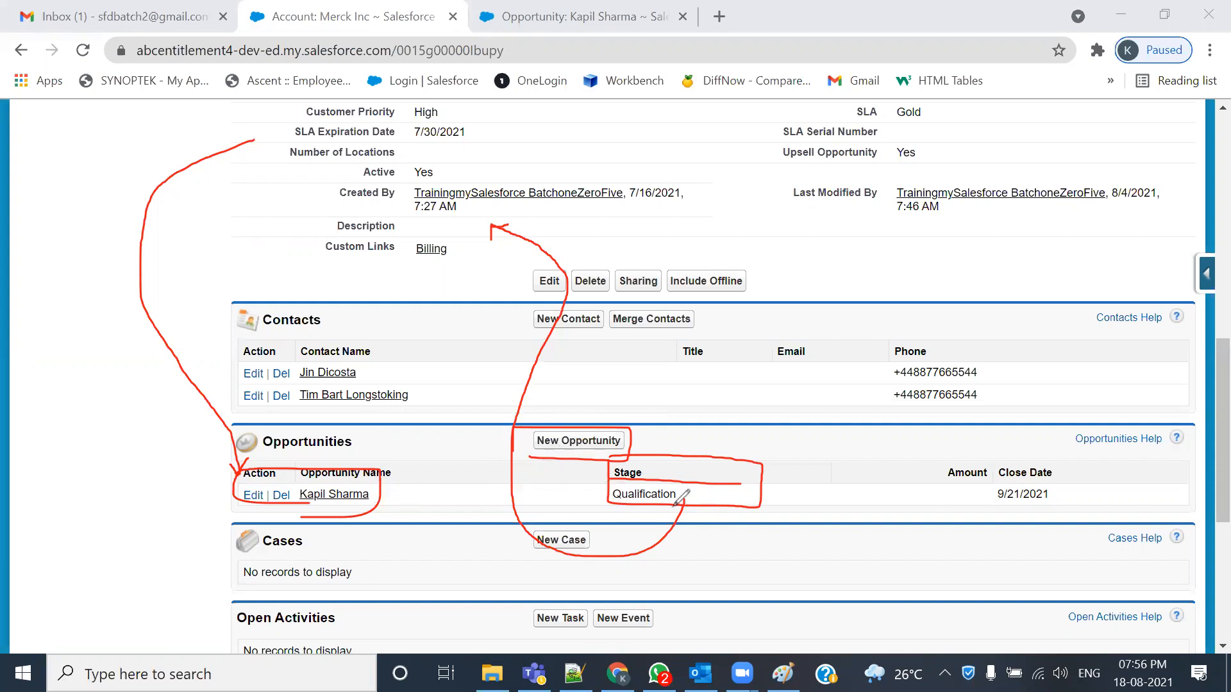
mouse_move(317, 214)
left_mouse_down()
mouse_move(316, 236)
mouse_move(613, 224)
mouse_move(334, 220)
left_mouse_up()
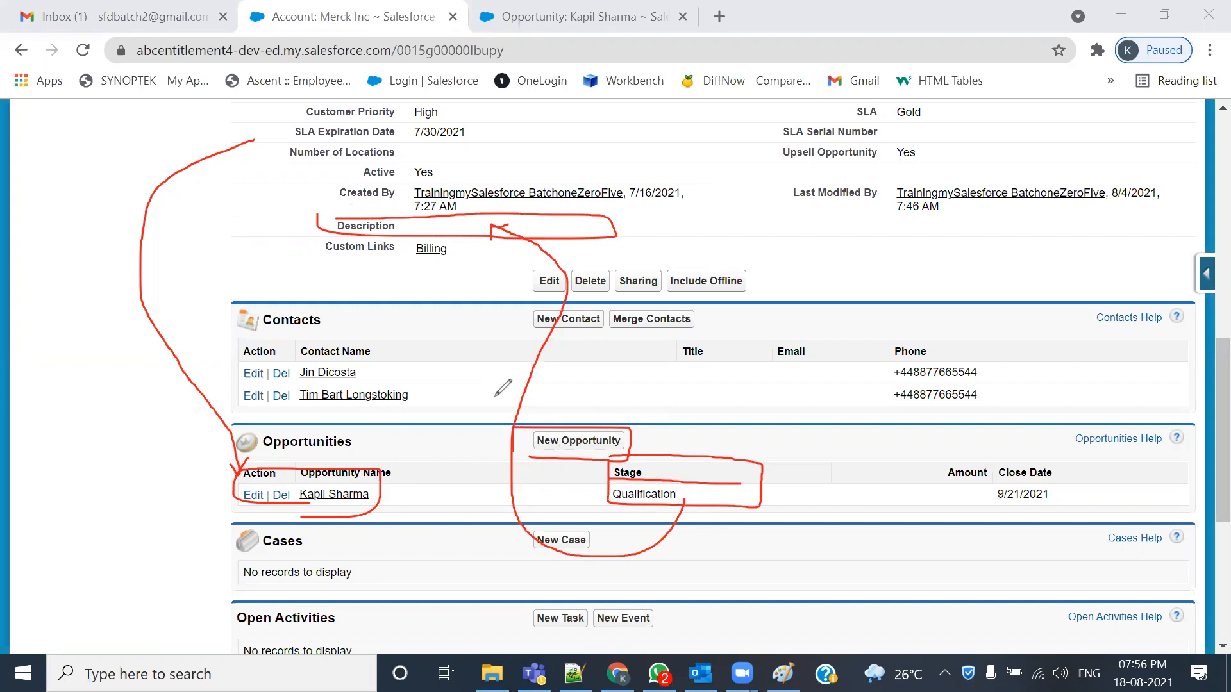
- Clear the annotations and bring up 105-Admin.txt, highlighting Opportunity as the rule's object
left_click(835, 186)
left_click(938, 82)
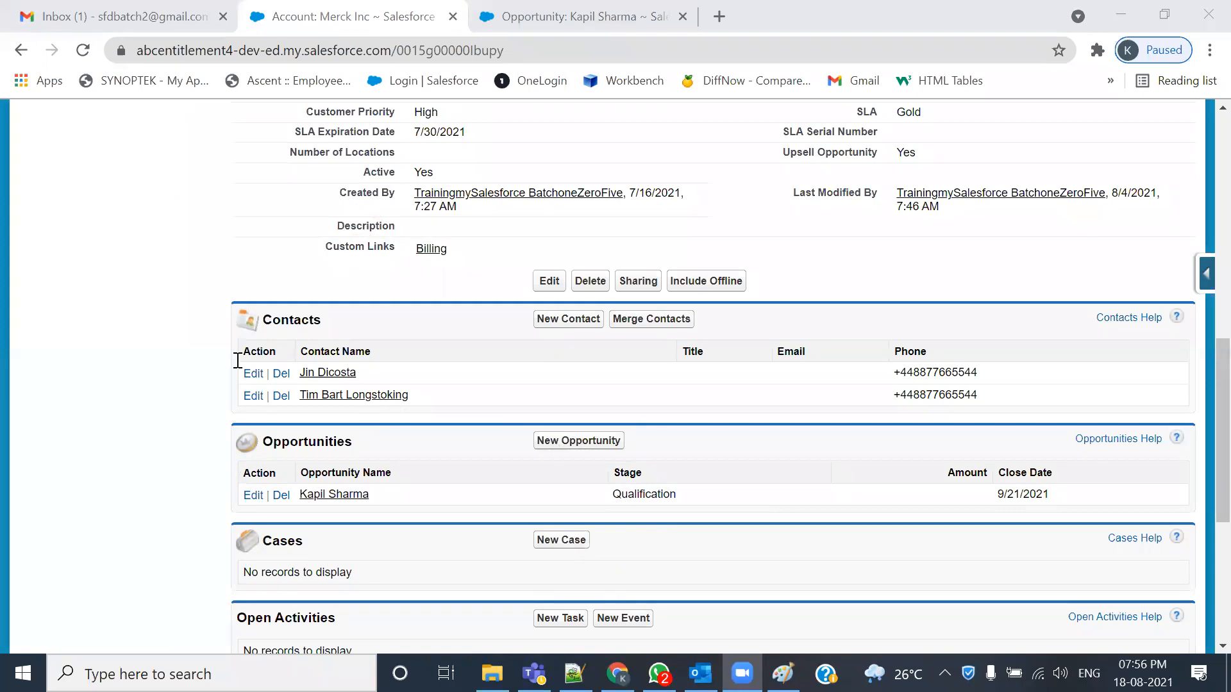
key("alt+Tab")
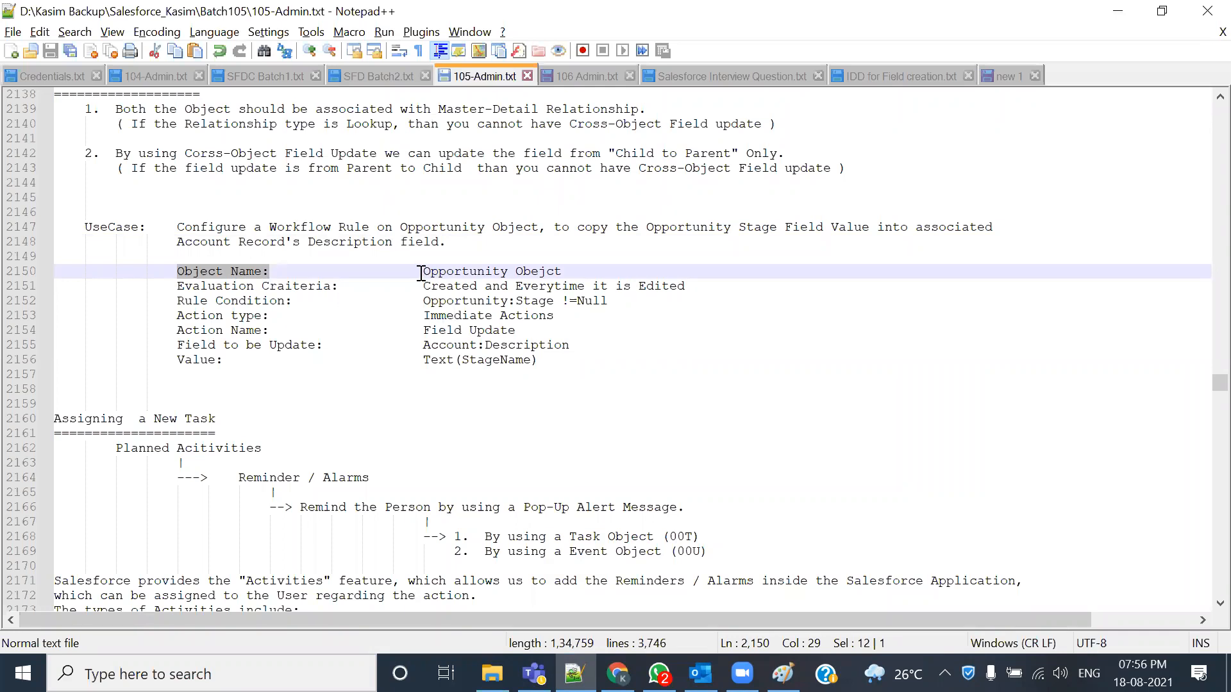
left_click_drag(422, 272, 507, 272)
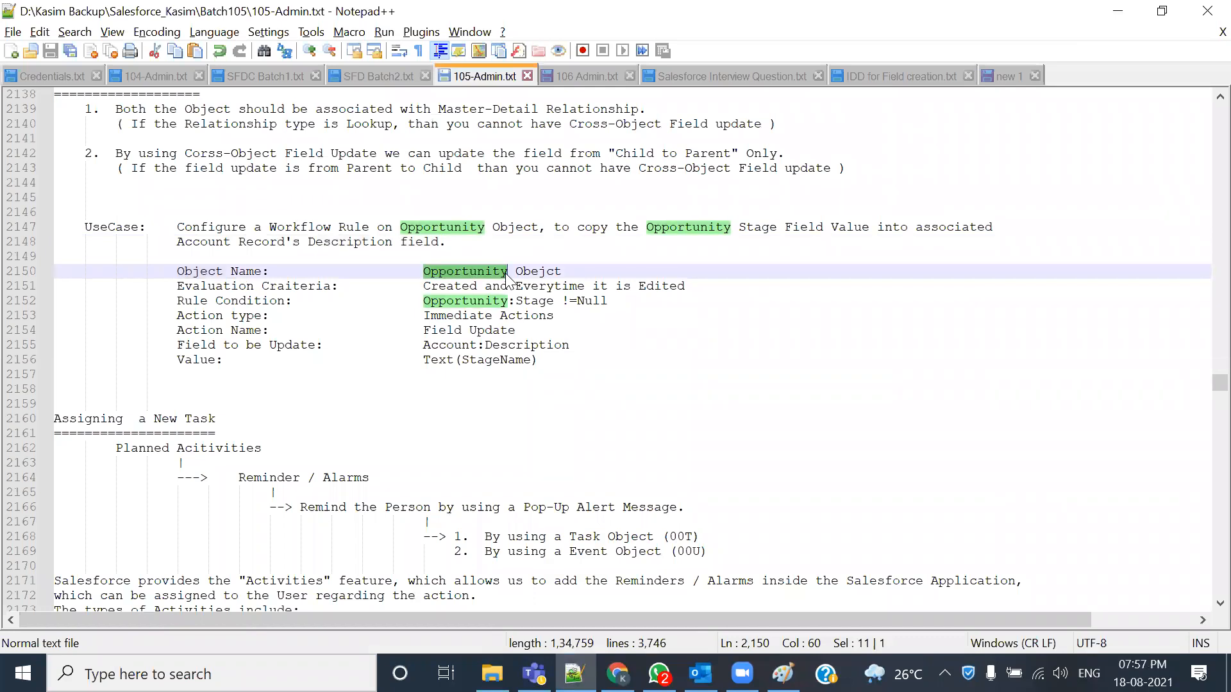
left_click_drag(423, 288, 514, 292)
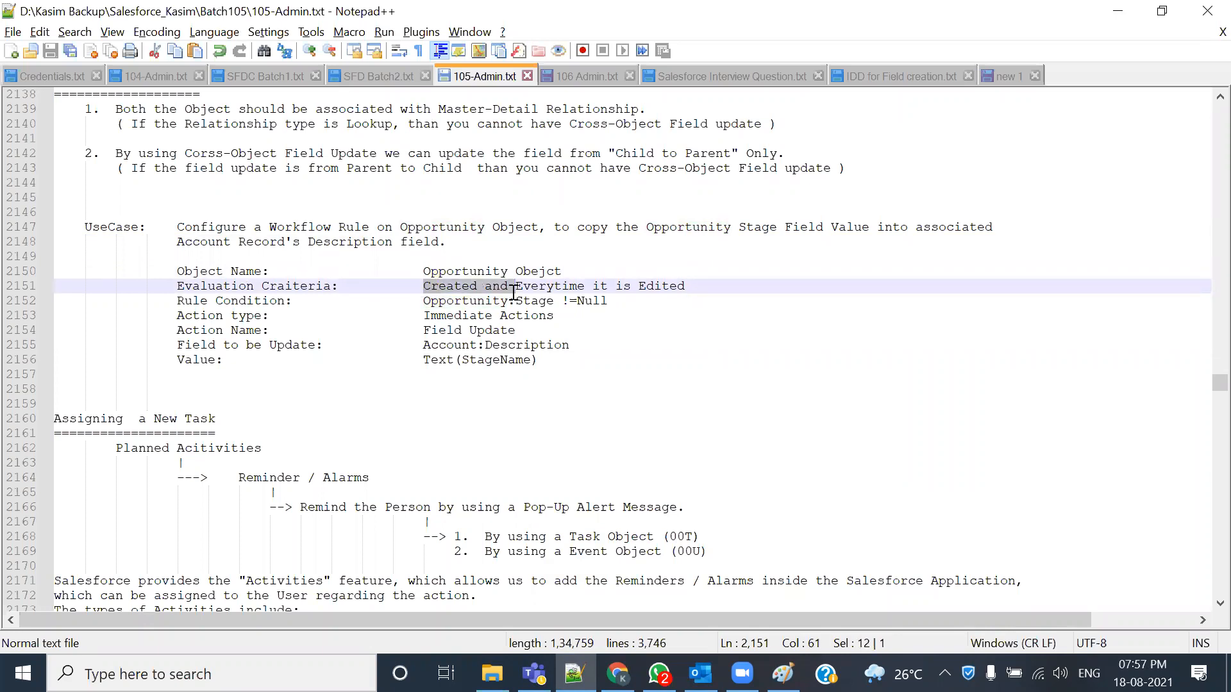
left_click(517, 302)
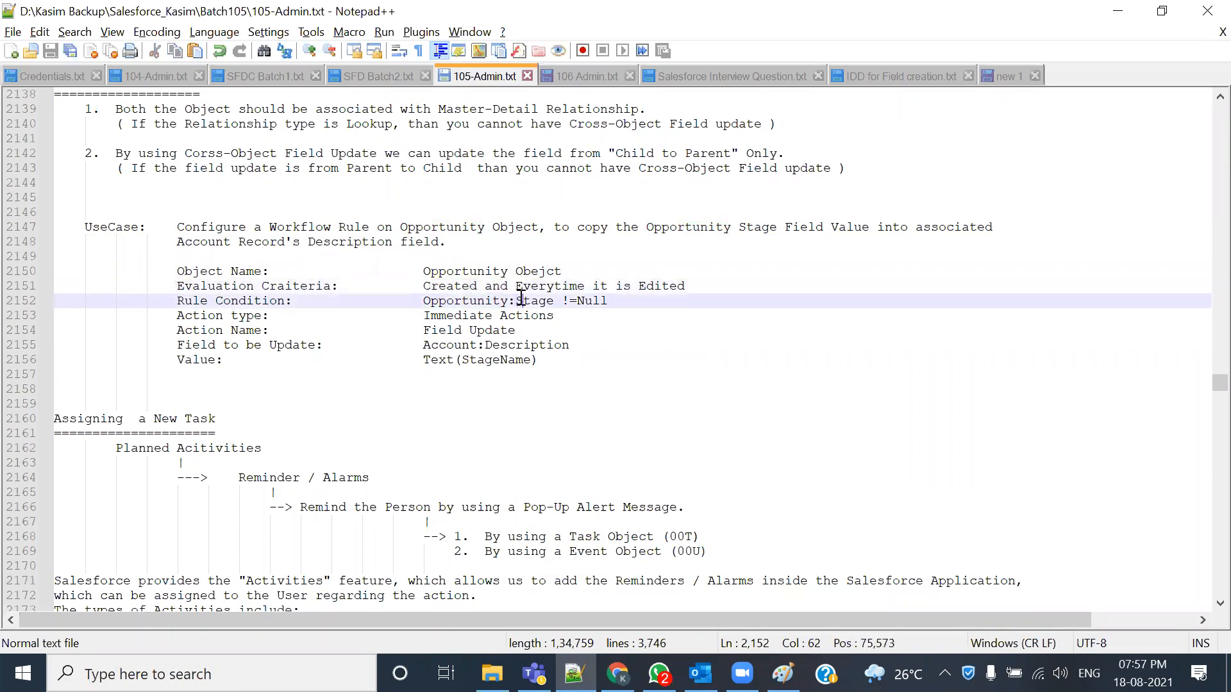
left_click_drag(517, 290, 676, 300)
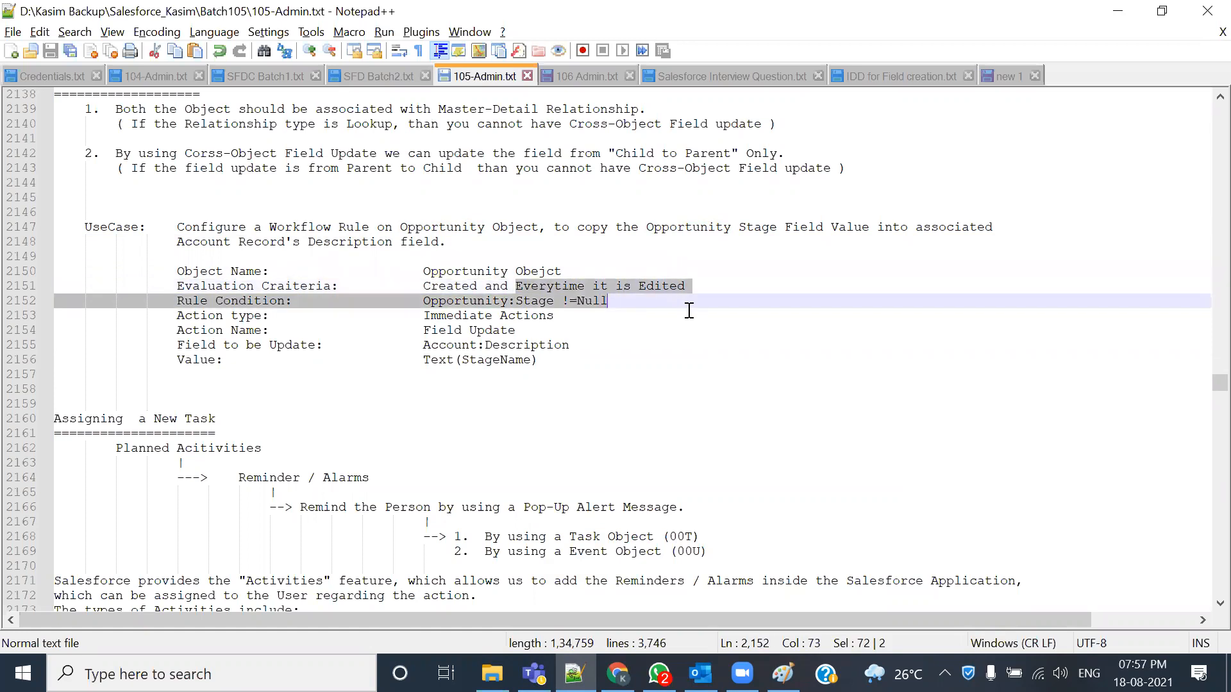
left_click(691, 314)
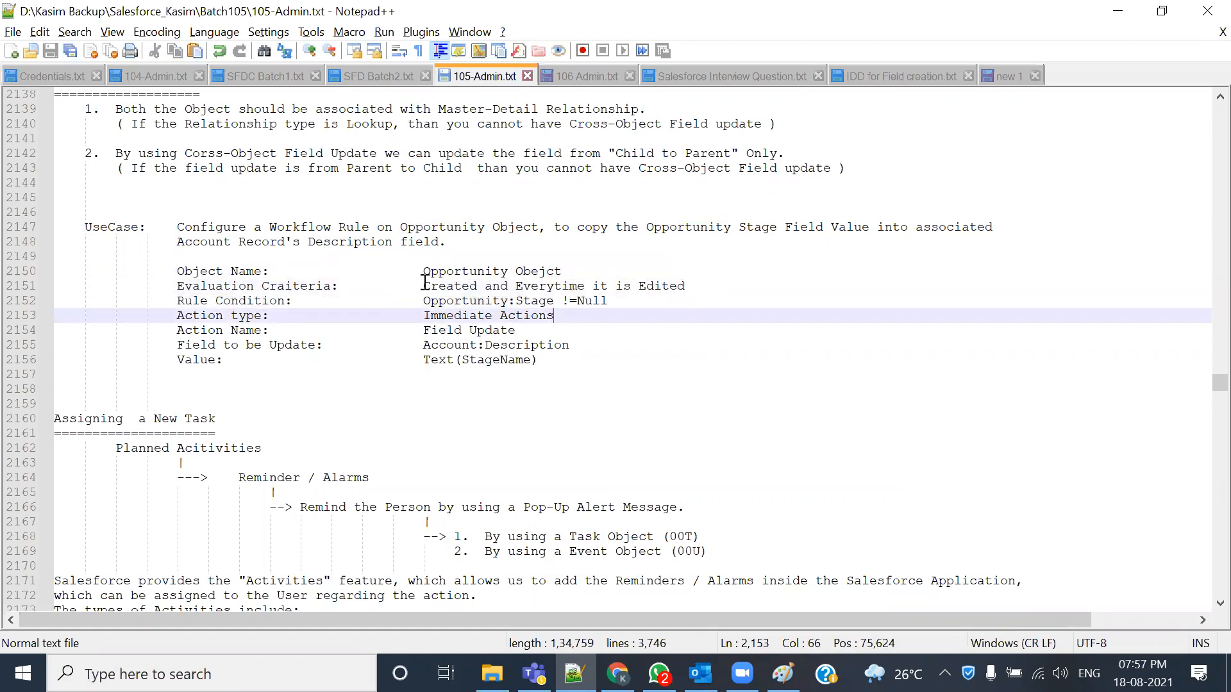
left_click_drag(428, 282, 696, 292)
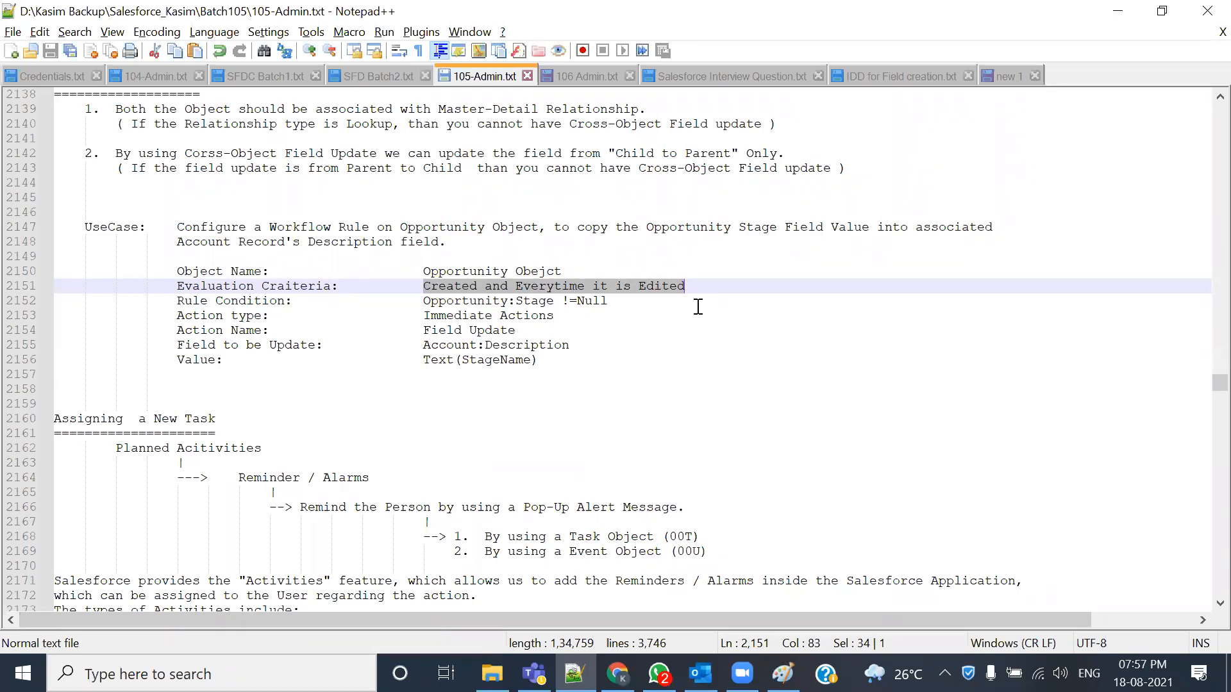
left_click_drag(423, 300, 612, 304)
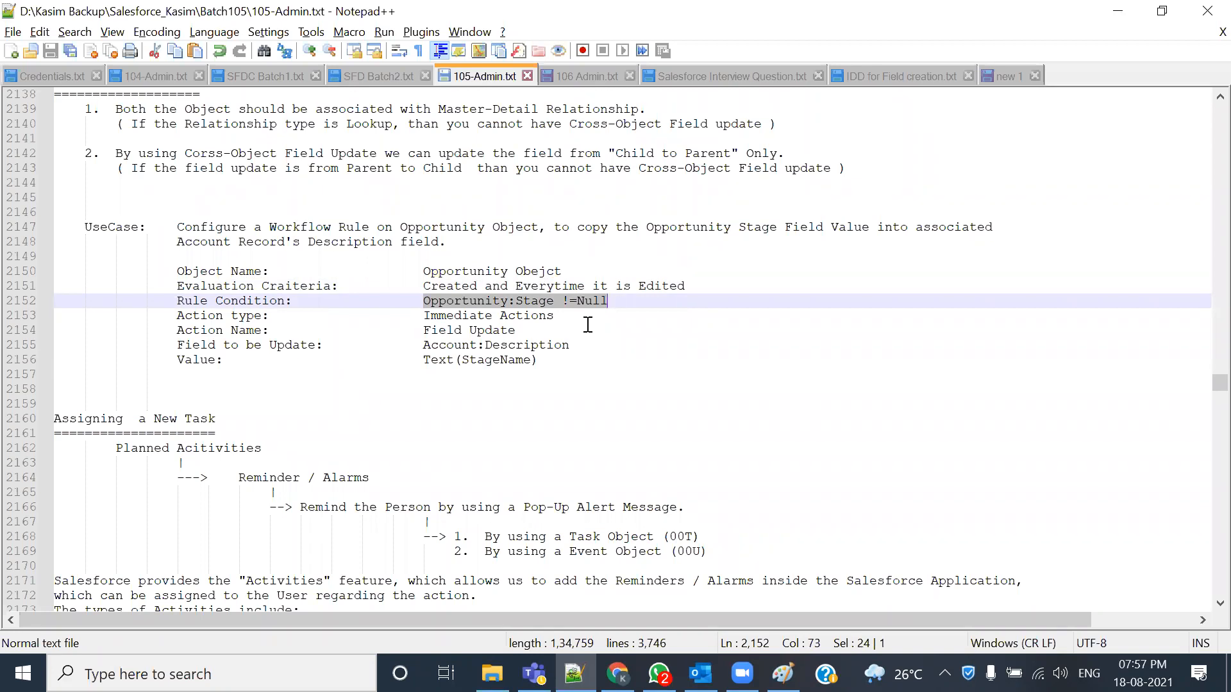
left_click_drag(423, 315, 576, 320)
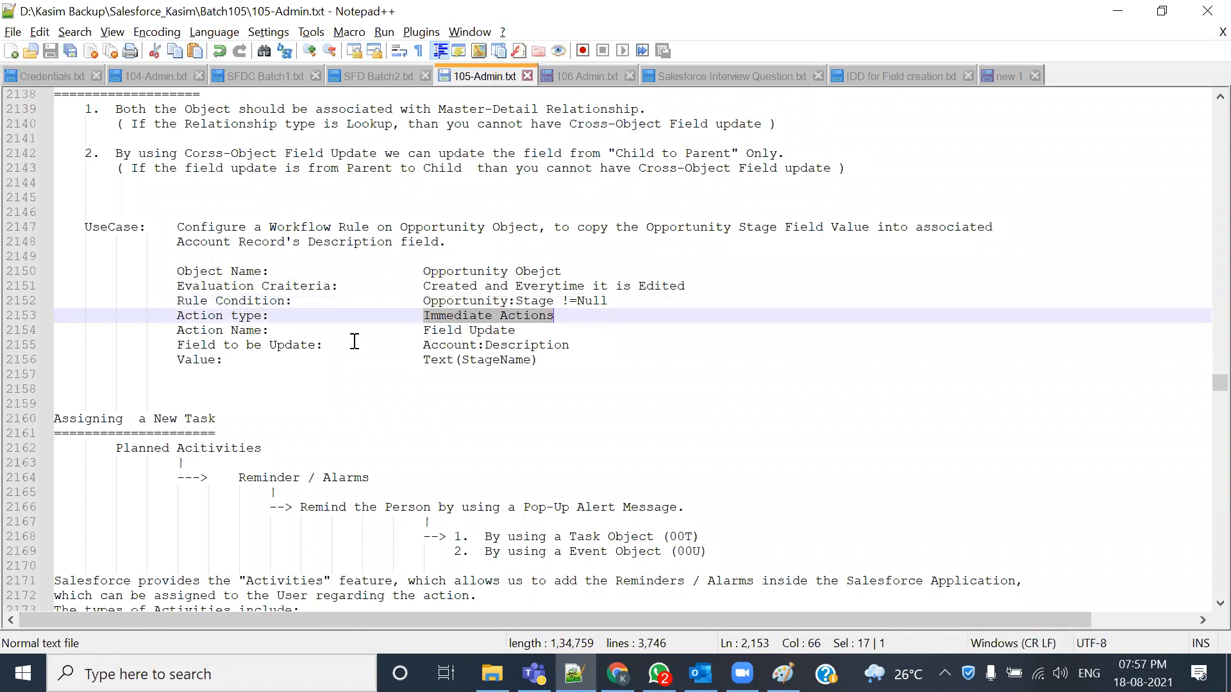
left_click_drag(427, 330, 516, 330)
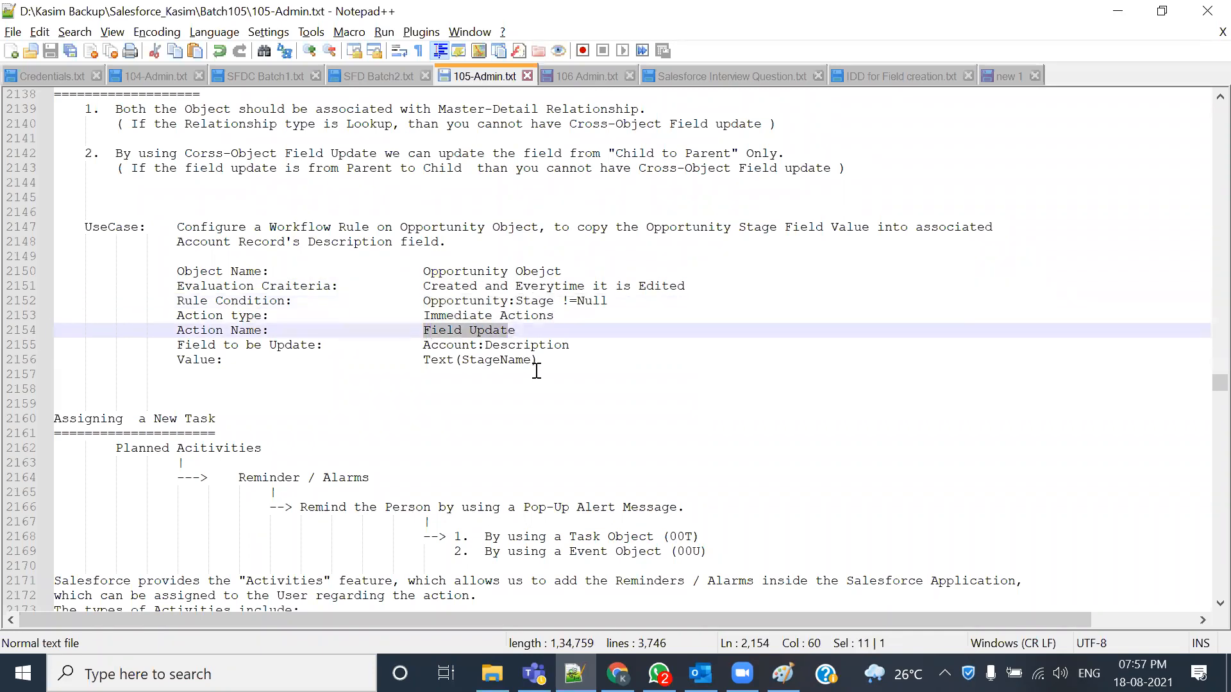
- Add '(Cross Object Field Update Action)' after Field Update in 105-Admin.txt and save it
left_click(522, 332)
type("(Cros")
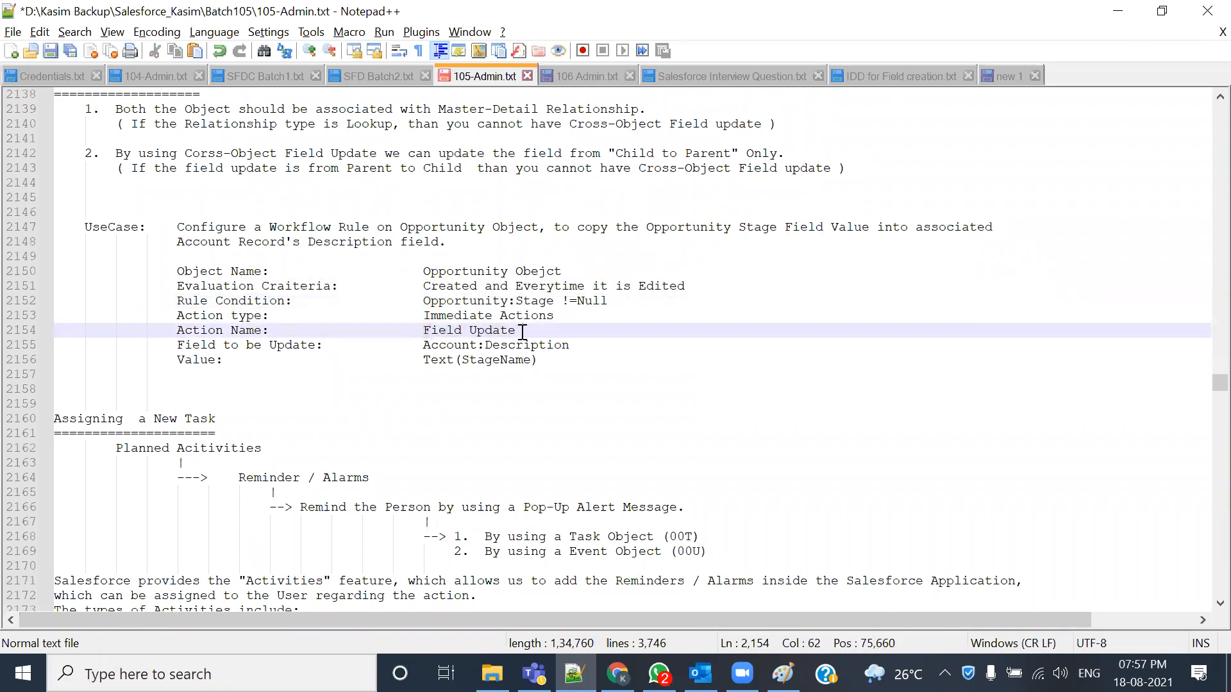
type("s Object ")
type("Fiel")
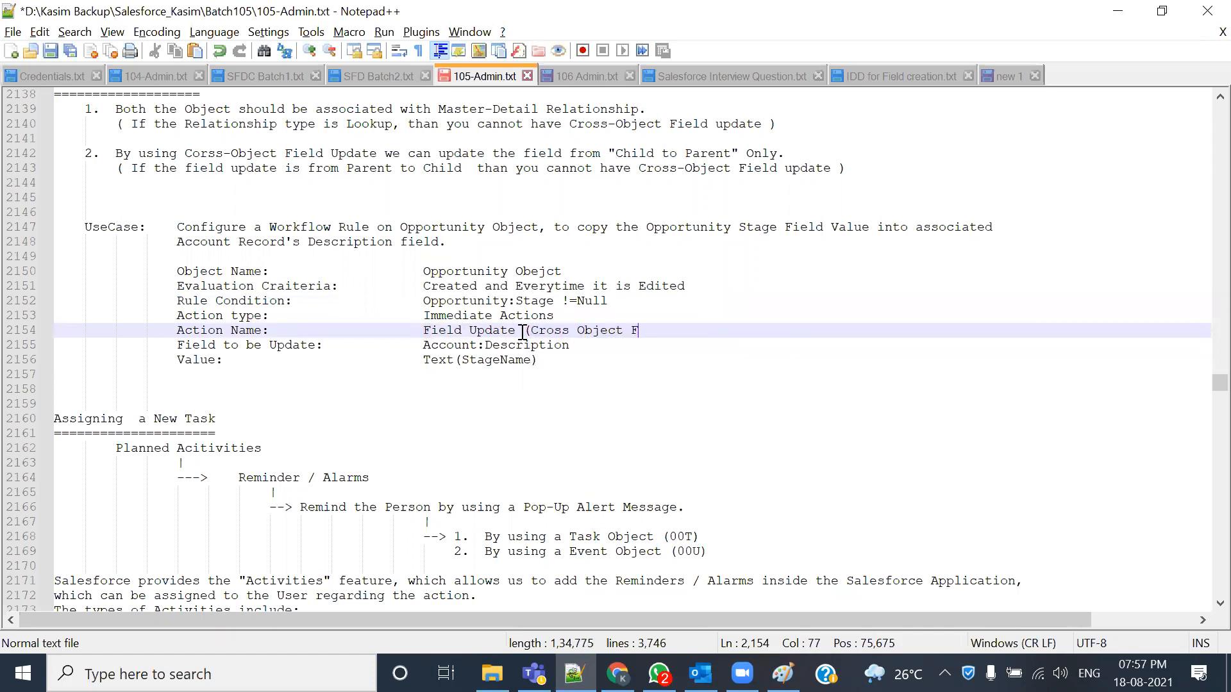
key("BackSpace")
type("ld ")
type("Up")
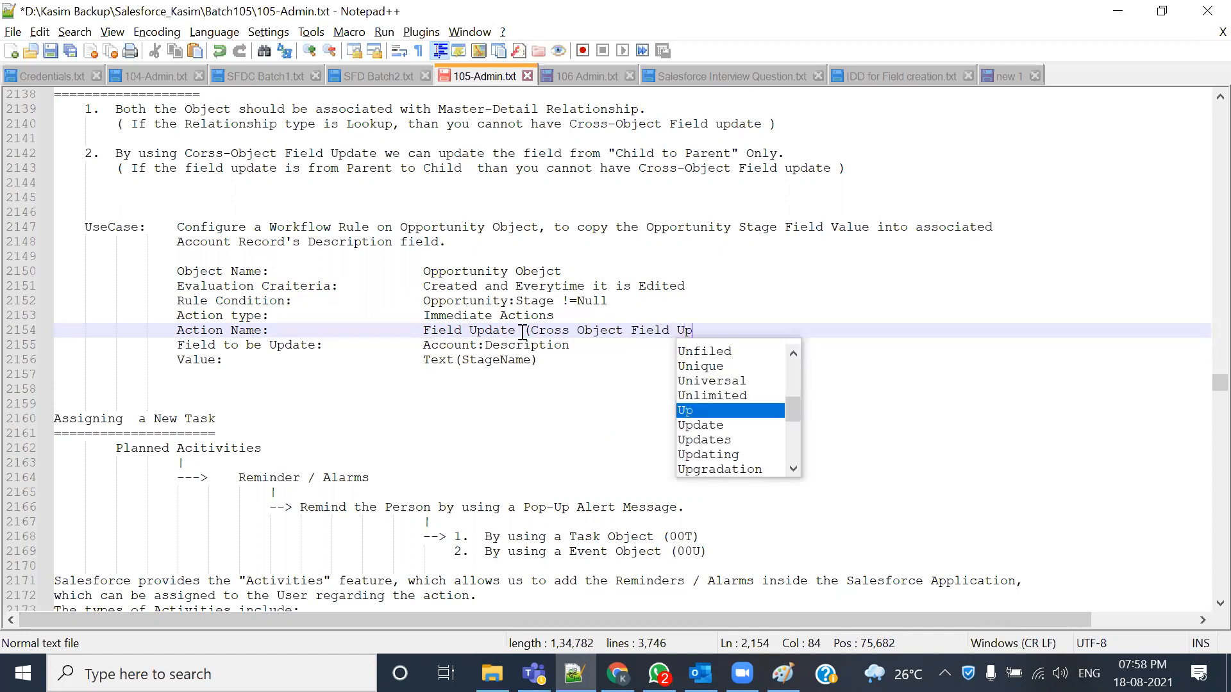
type("date Action)")
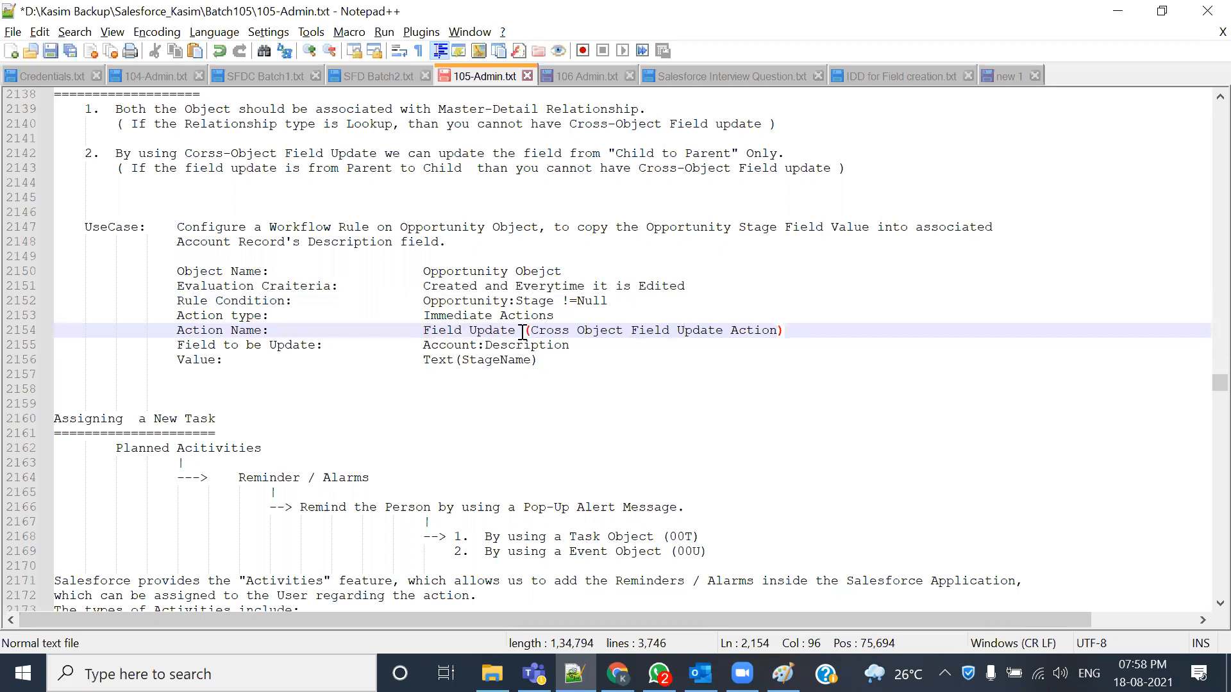
key("ctrl+s")
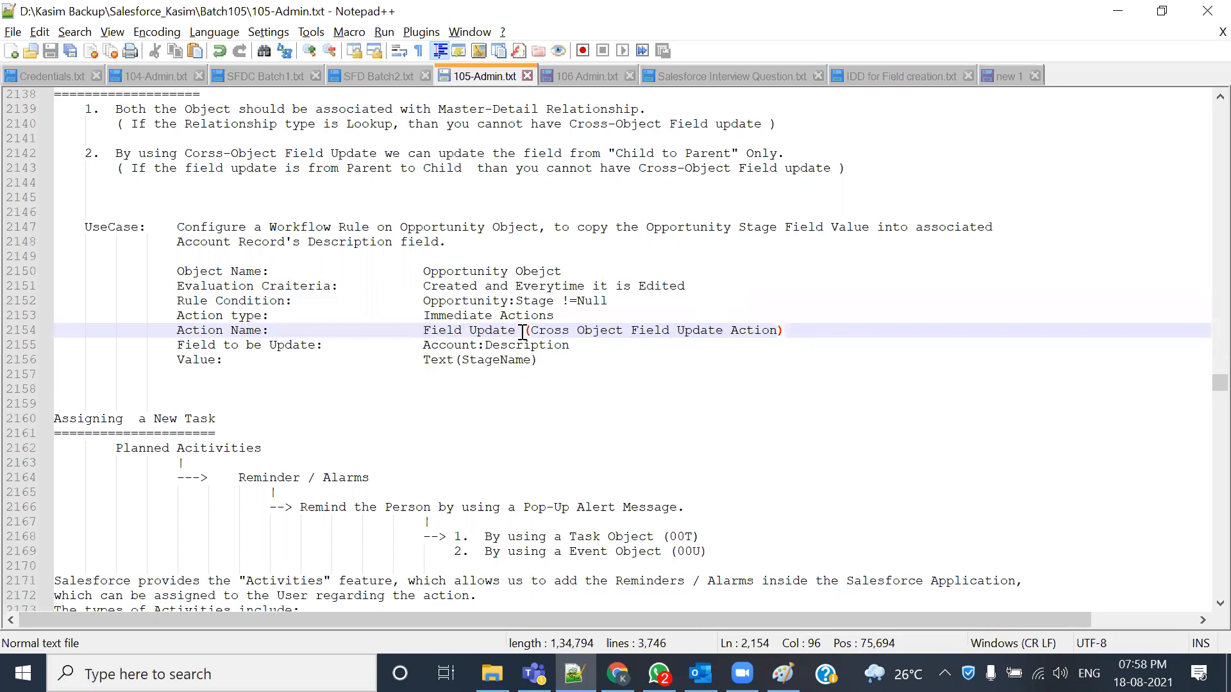
- Mark up Opportunity, Stage, Account:Description and StageName in the notes, then return to Merck Inc
left_click_drag(426, 346, 471, 345)
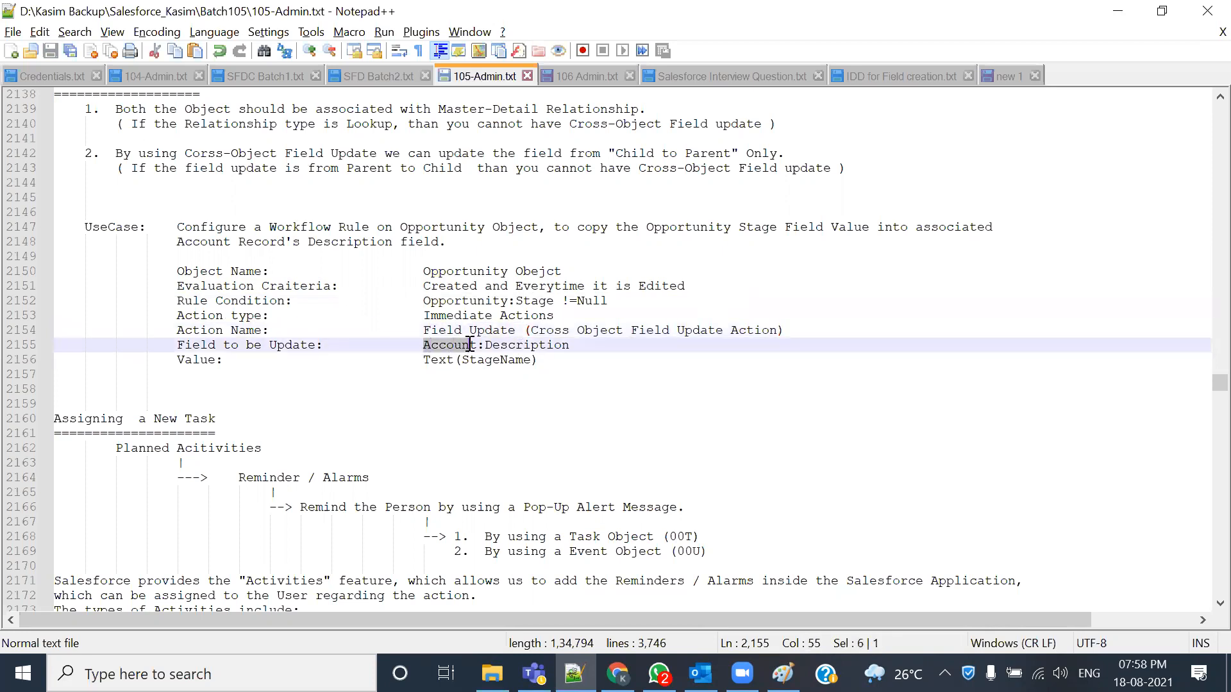
left_click_drag(424, 272, 507, 273)
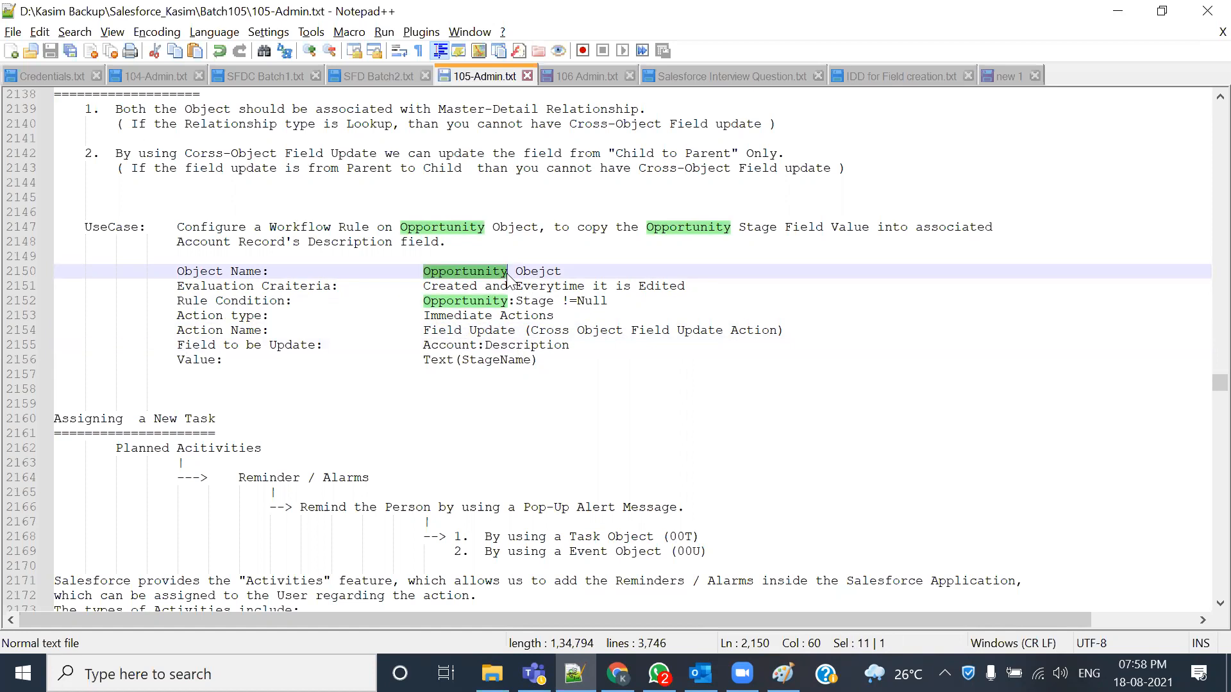
left_click_drag(423, 345, 478, 345)
double_click(517, 348)
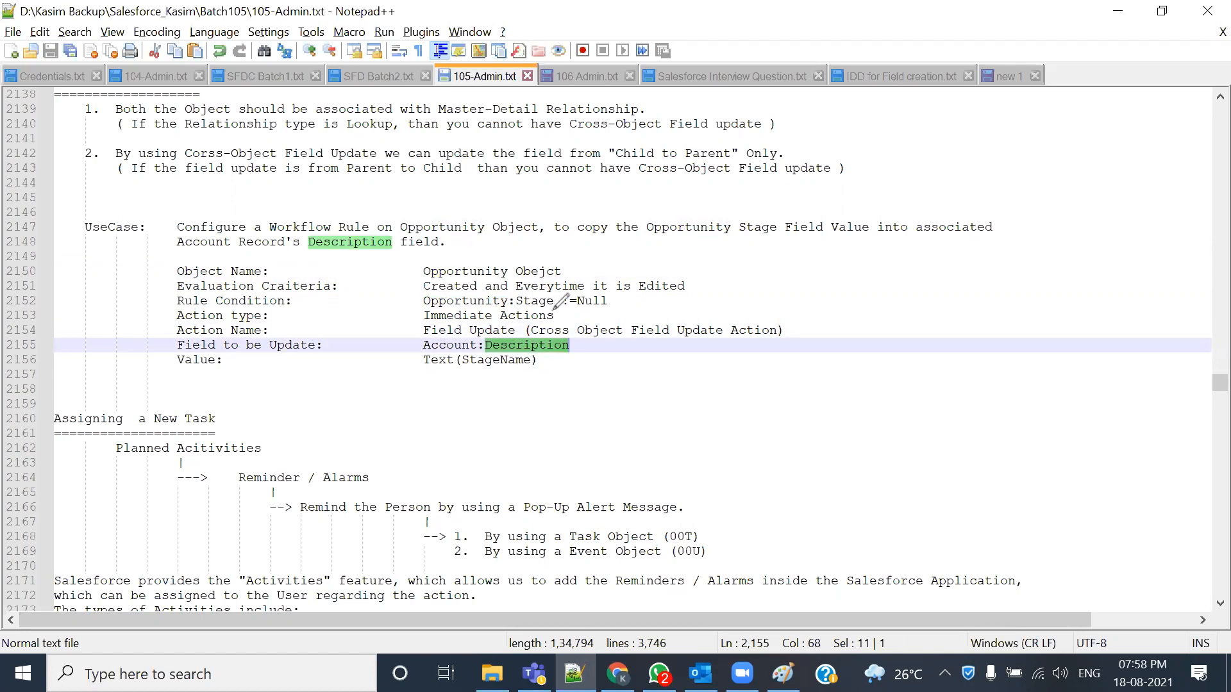
mouse_move(553, 310)
left_mouse_down()
mouse_move(513, 303)
mouse_move(508, 342)
mouse_move(514, 322)
left_mouse_up()
left_click_drag(412, 315, 553, 310)
left_click_drag(426, 352, 513, 350)
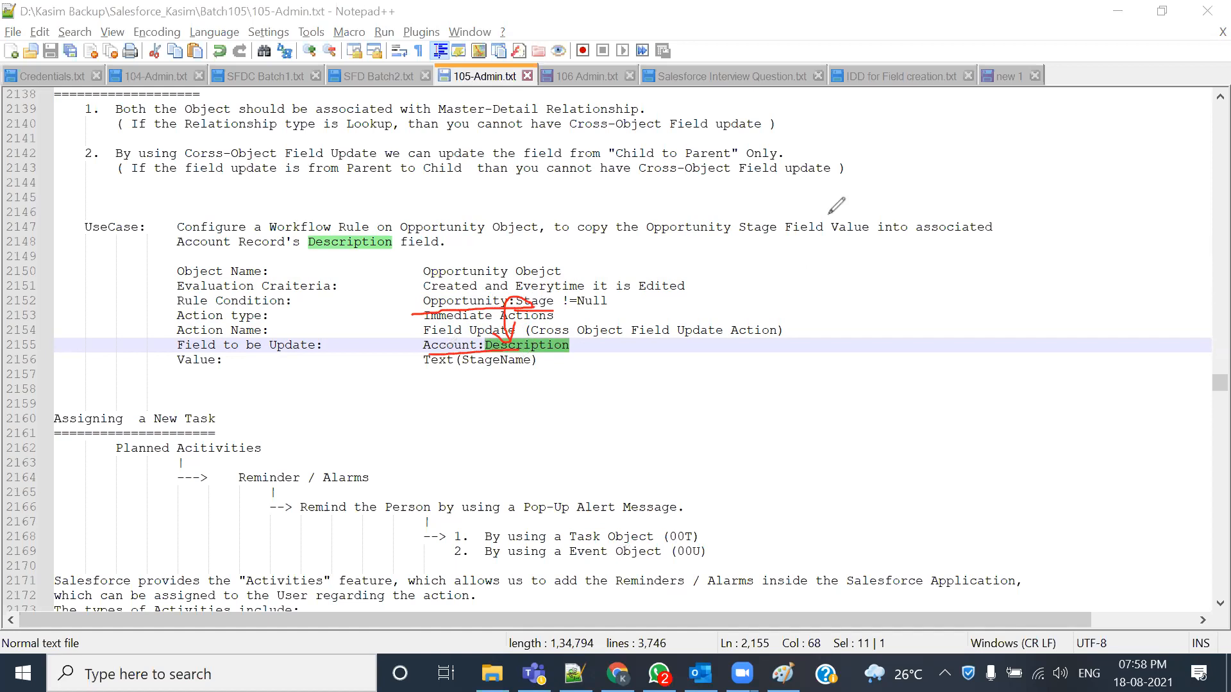
key("e")
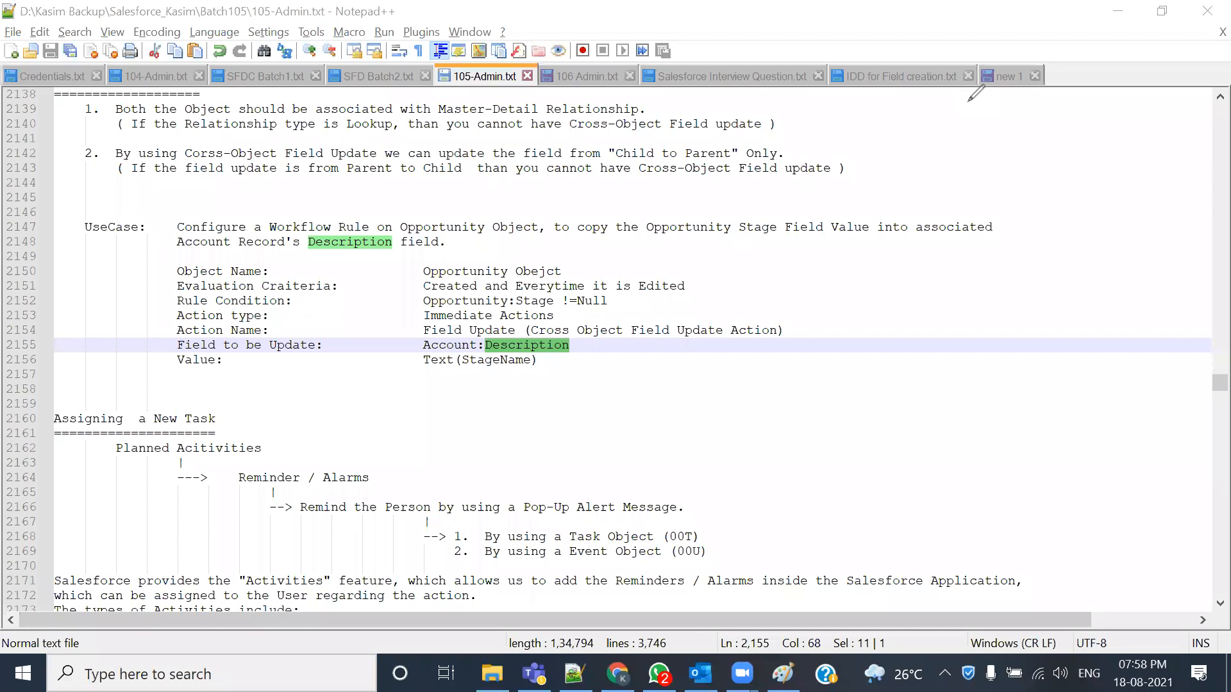
left_click_drag(513, 359, 468, 360)
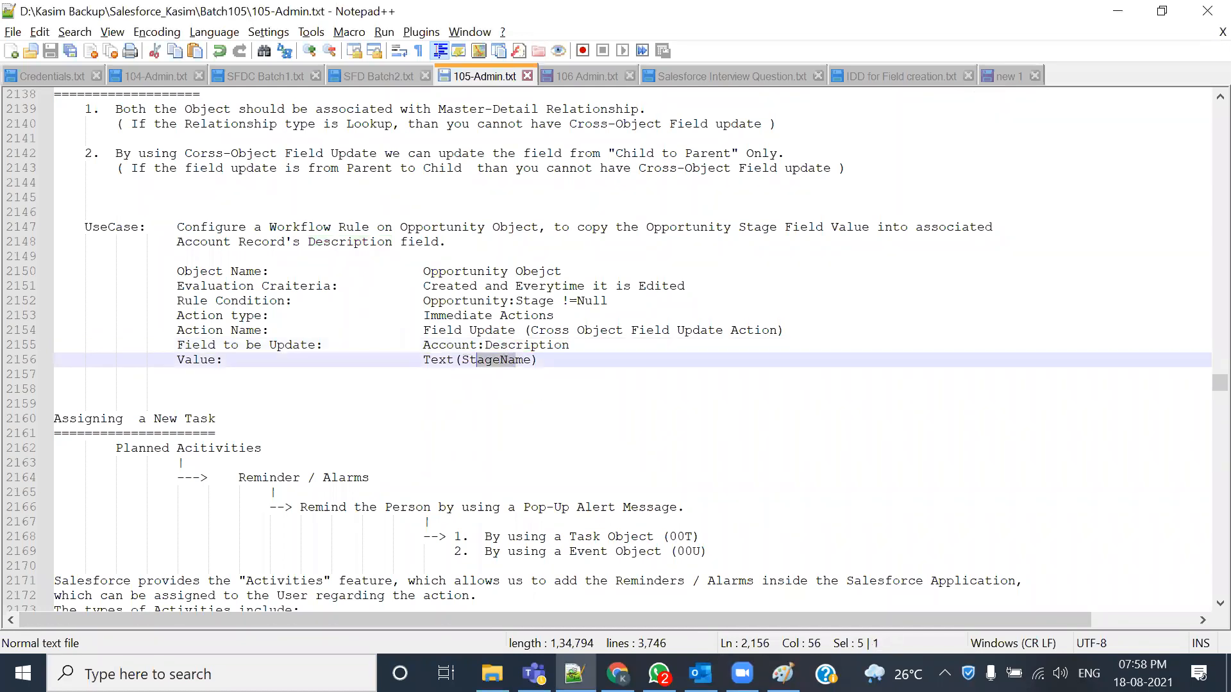
mouse_move(618, 674)
left_click(623, 558)
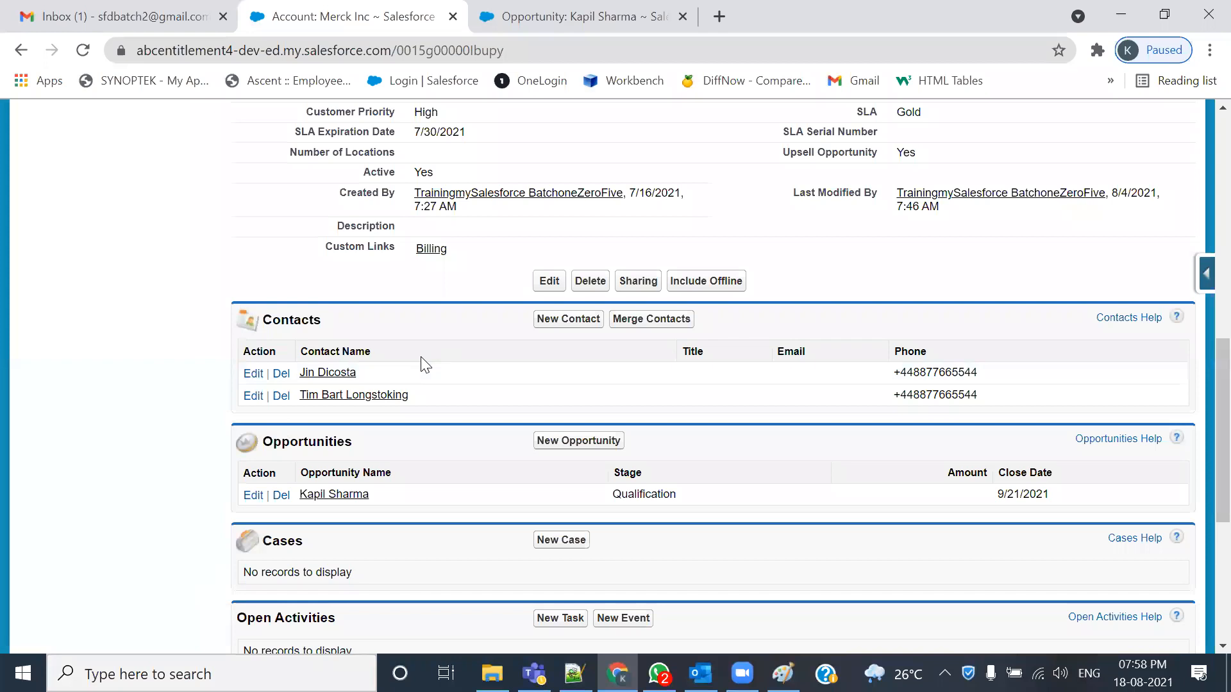
- Go to Setup > Build > Create > Workflow & Approvals > Workflow Rules and continue past the introduction
scroll(666, 499, "up", 10)
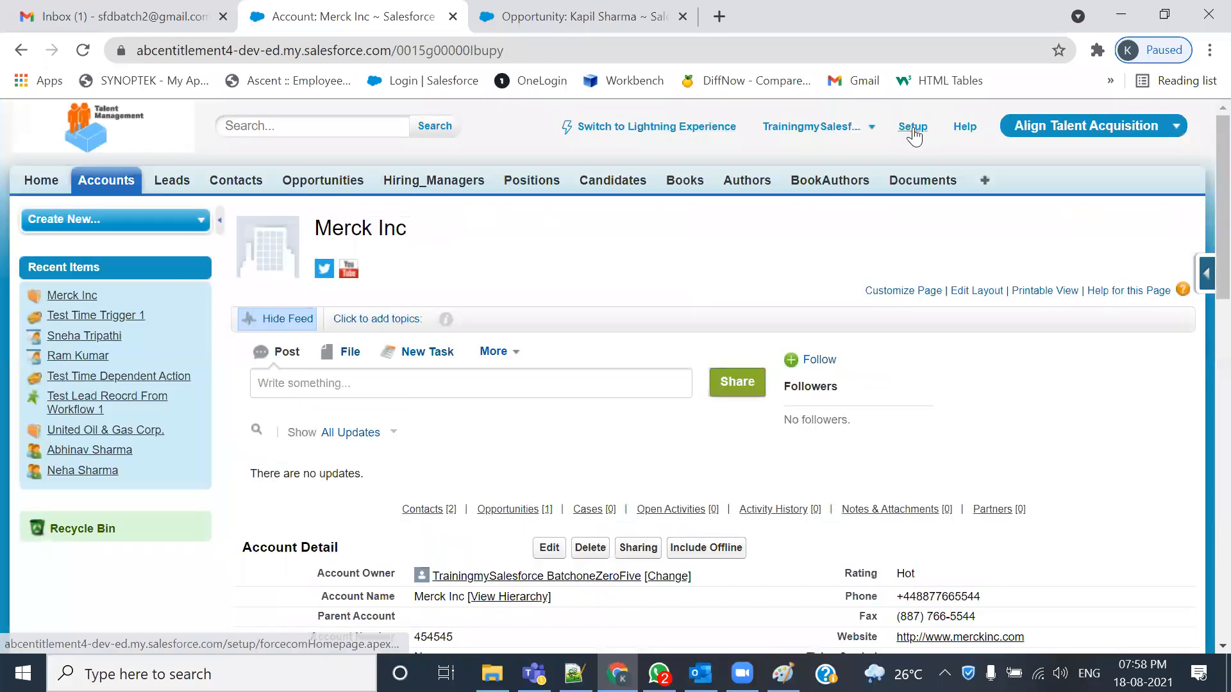
left_click(913, 126)
scroll(138, 440, "down", 9)
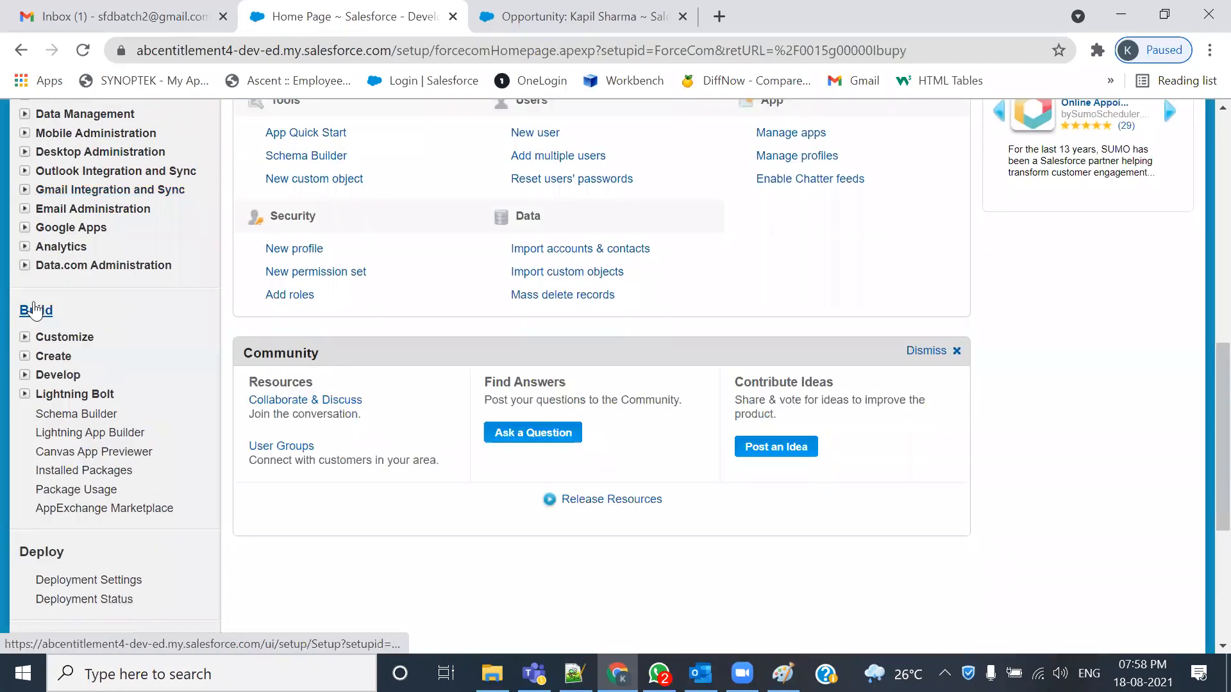
left_click(24, 357)
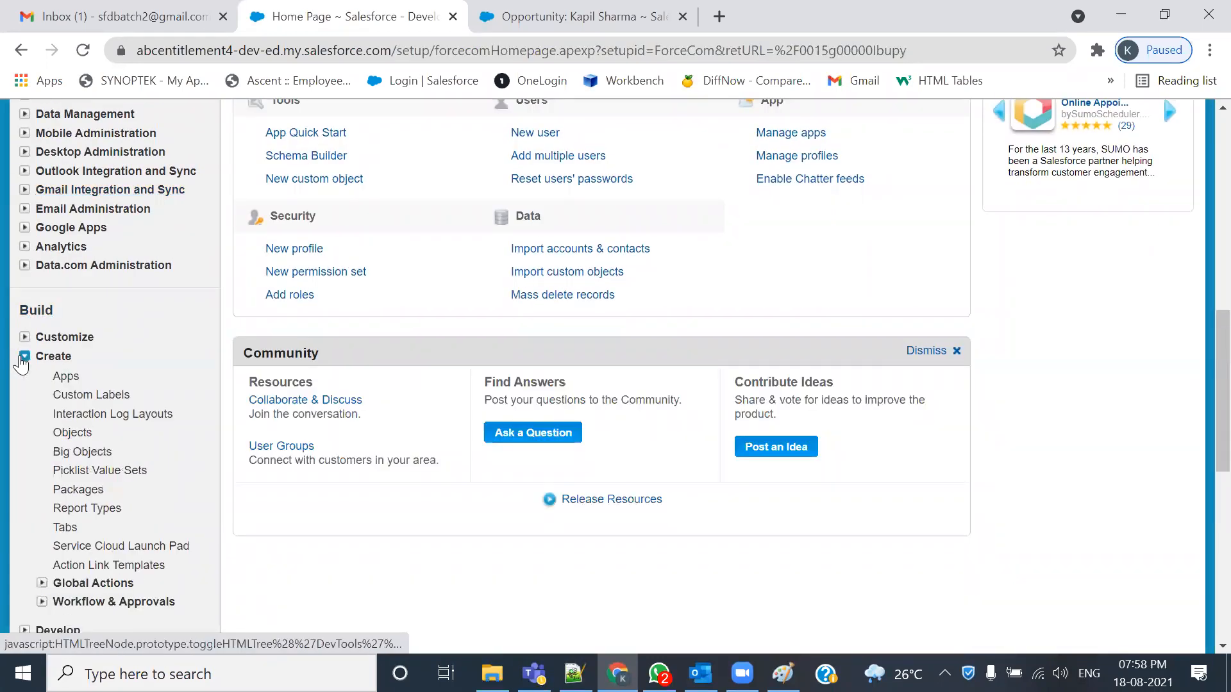
scroll(22, 360, "down", 5)
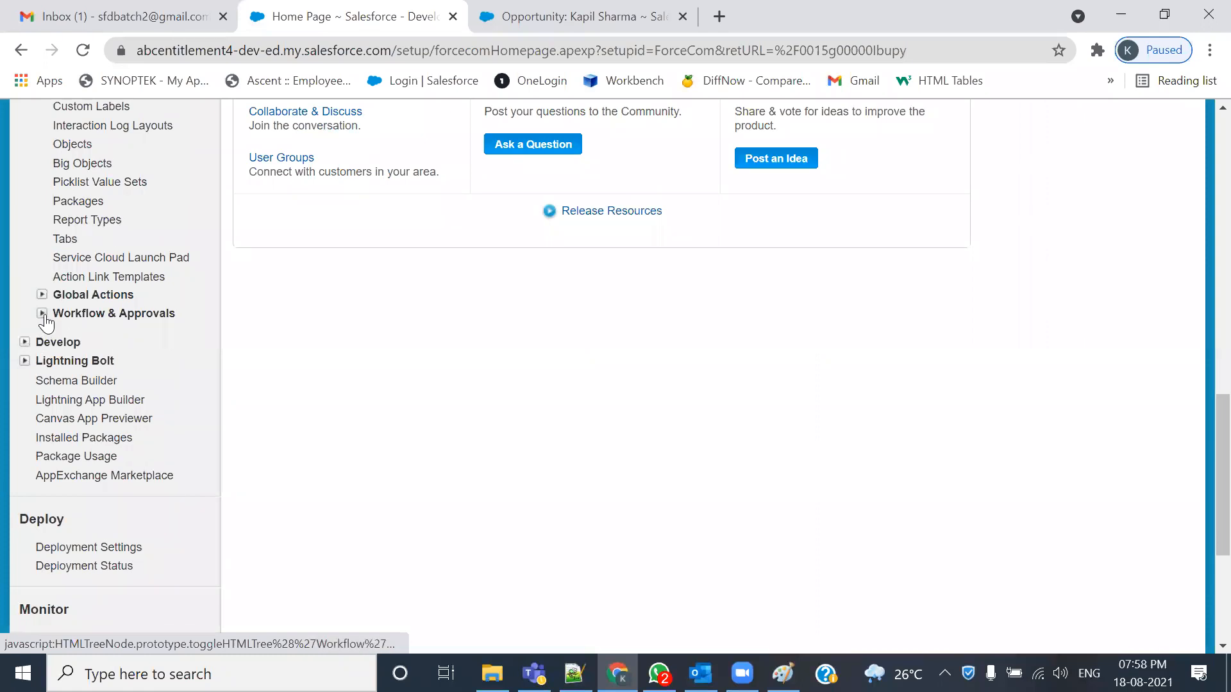
left_click(42, 314)
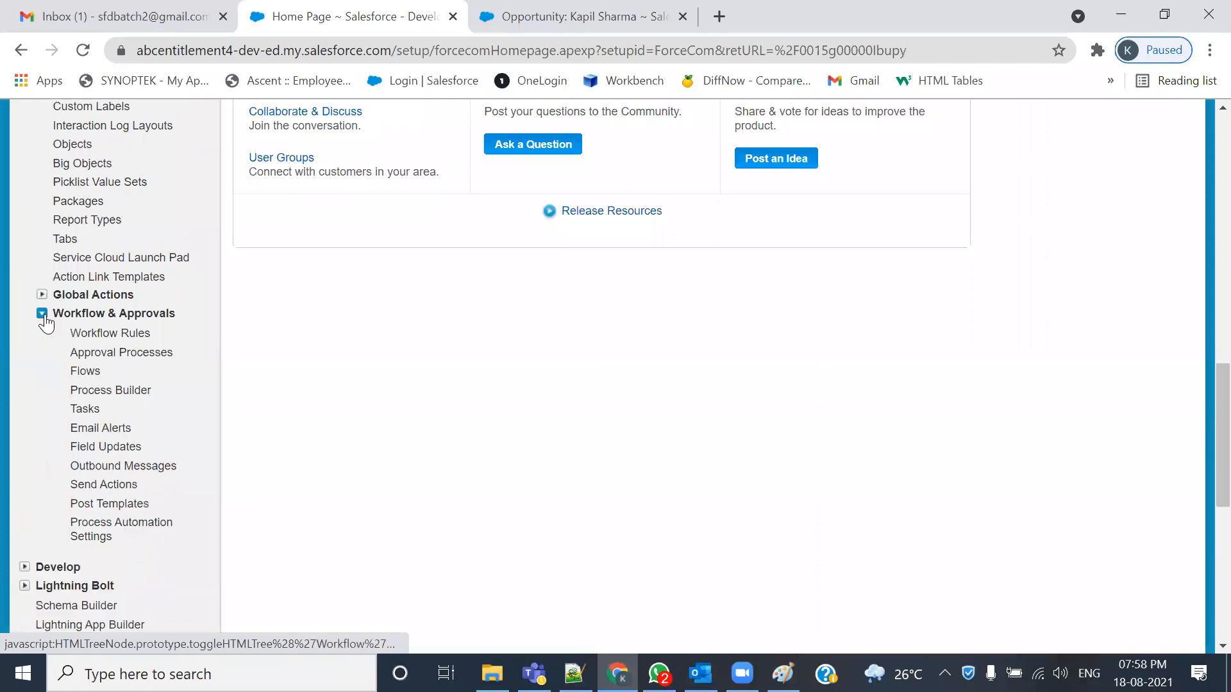
left_click(90, 334)
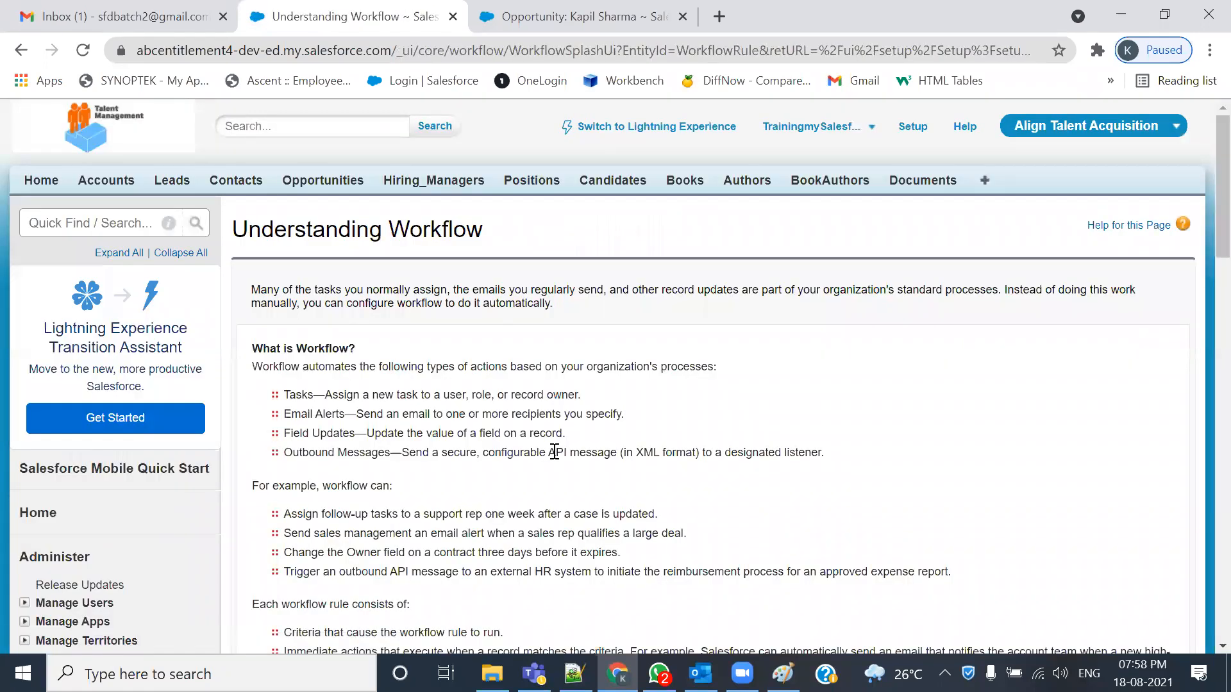
scroll(555, 452, "down", 5)
left_click(282, 489)
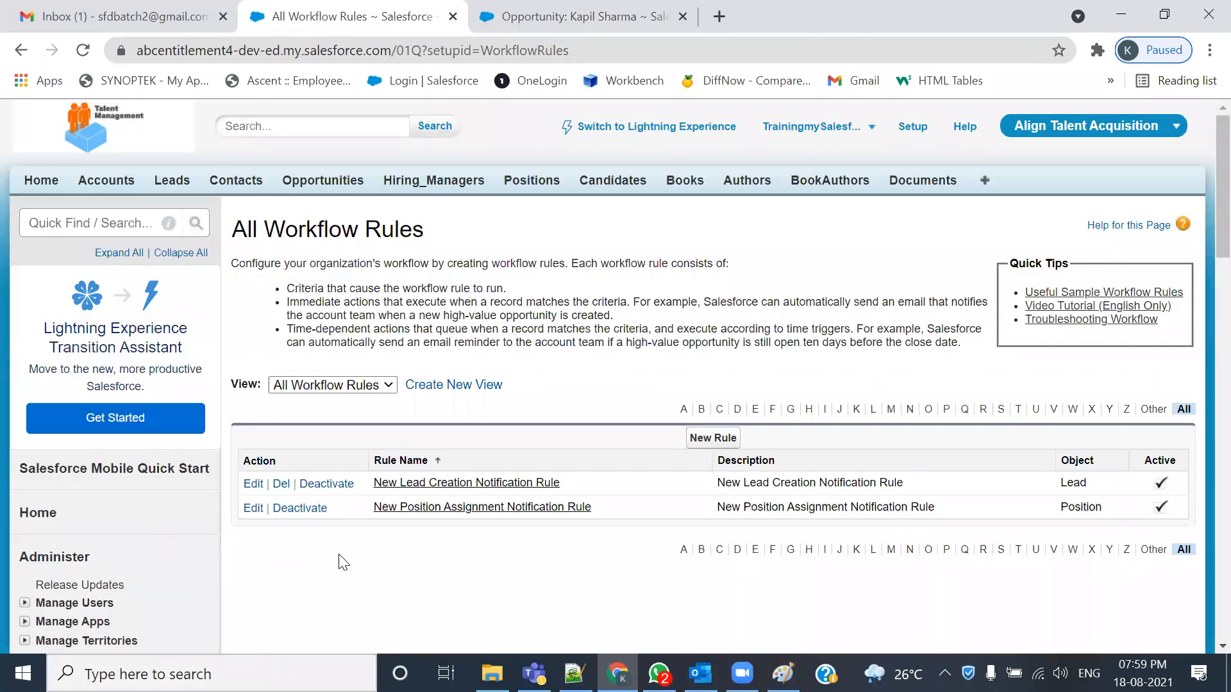
- Start a new workflow rule on the Opportunity object
left_click(719, 442)
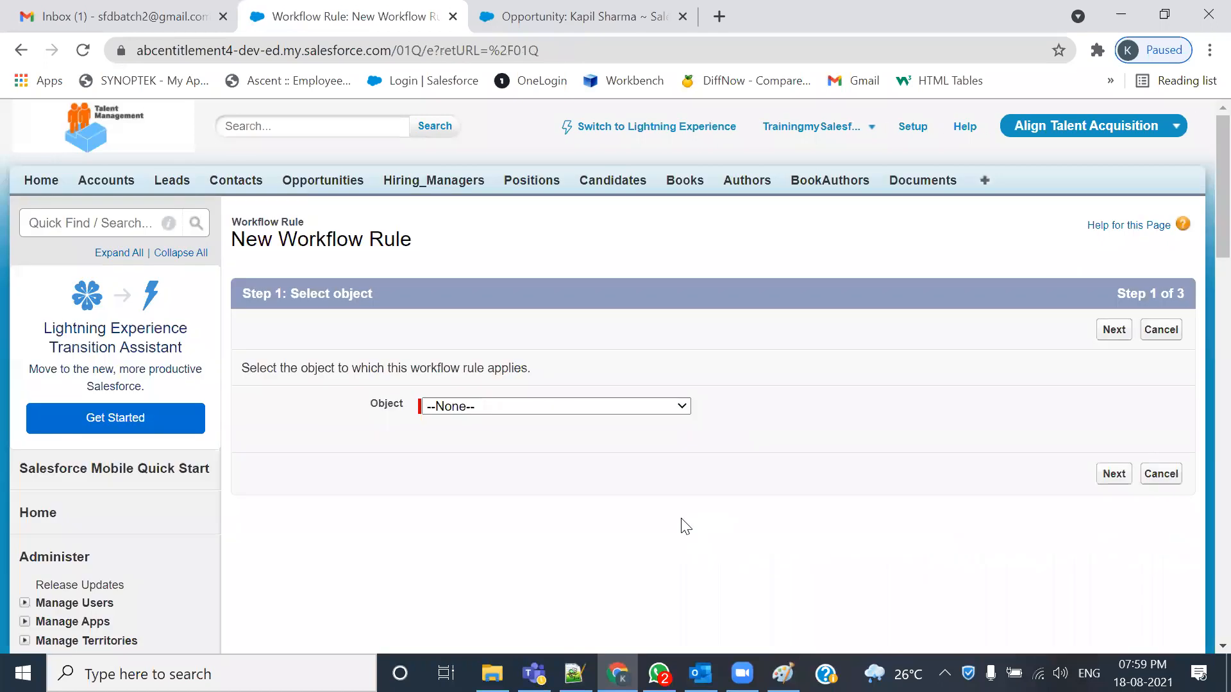
left_click(679, 406)
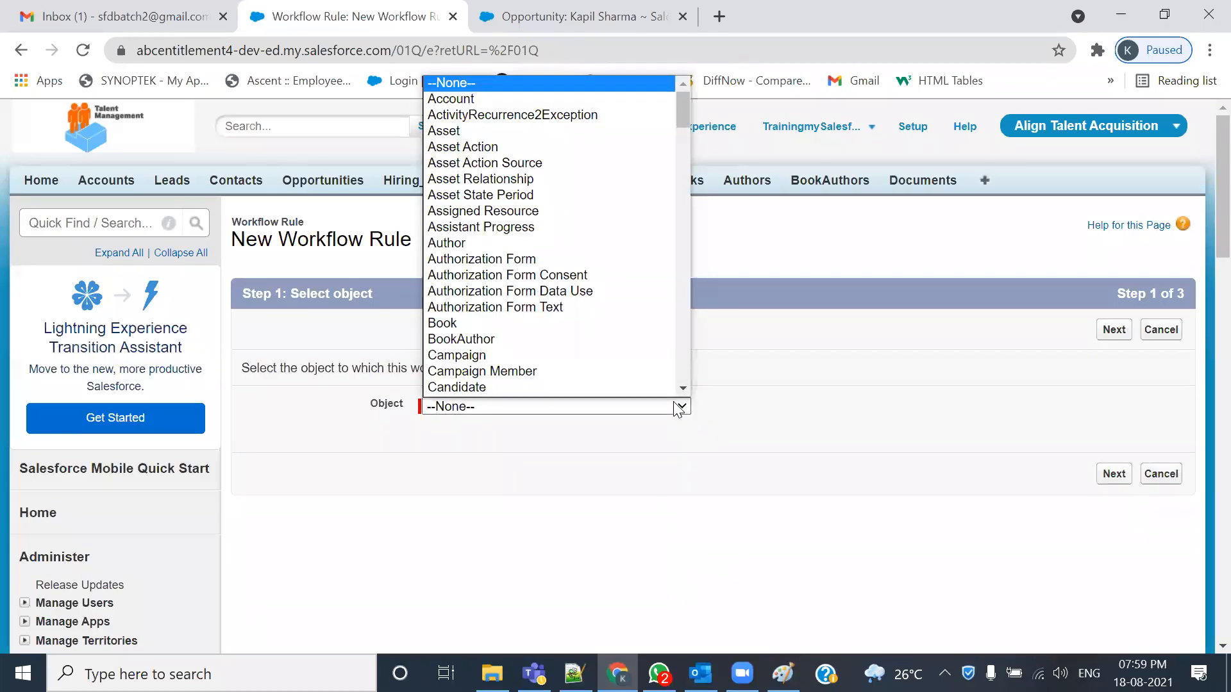
key("o")
key("p")
key("p")
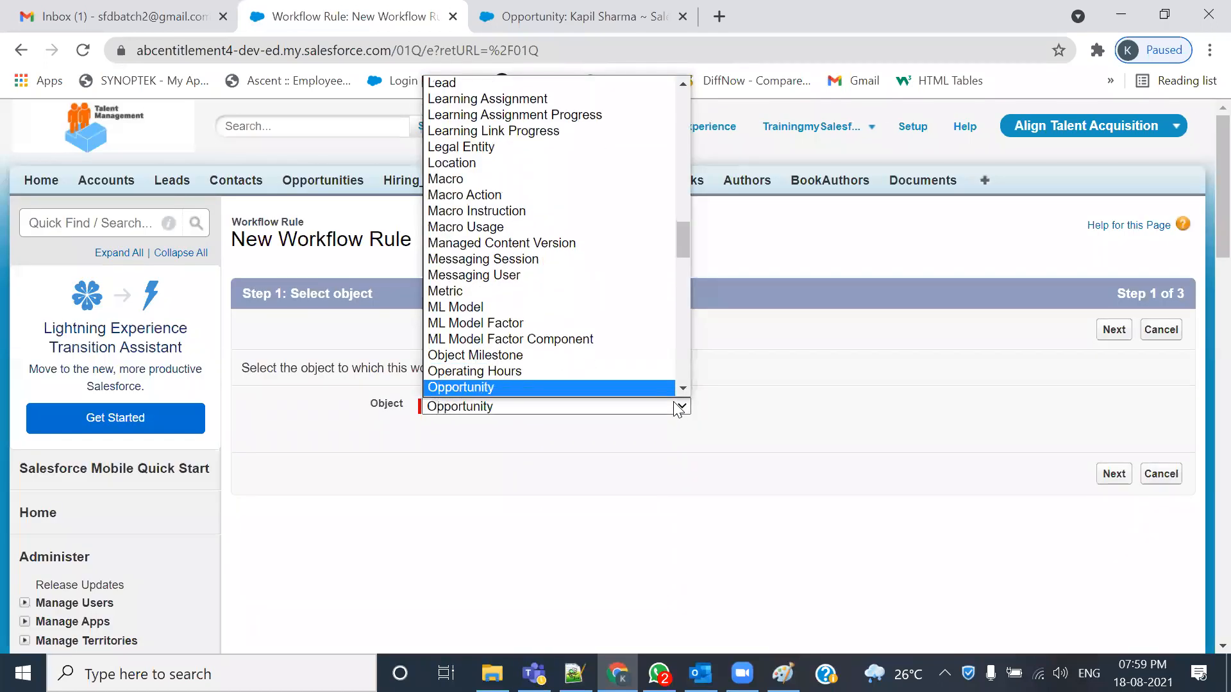
key("Return")
left_click(1105, 475)
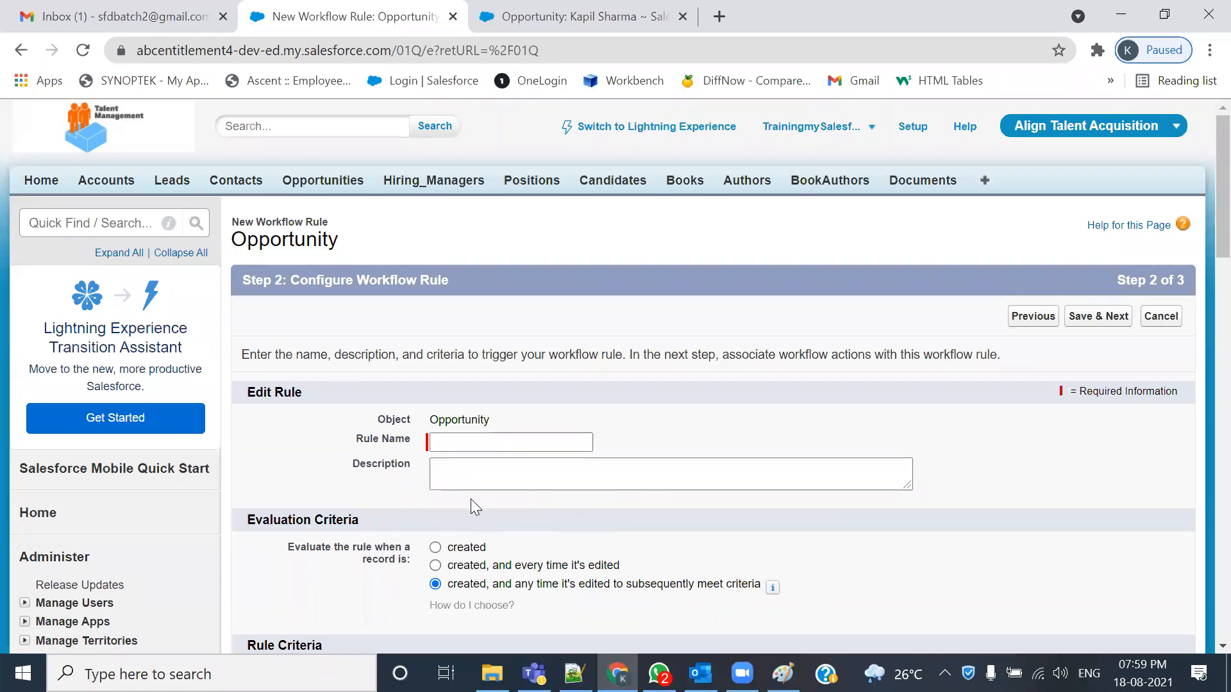
- Name the rule 'Sync Opp Stage to Acc Desc'
left_click(477, 442)
left_click(478, 443)
type("Sync Opp Stage to Acc Des")
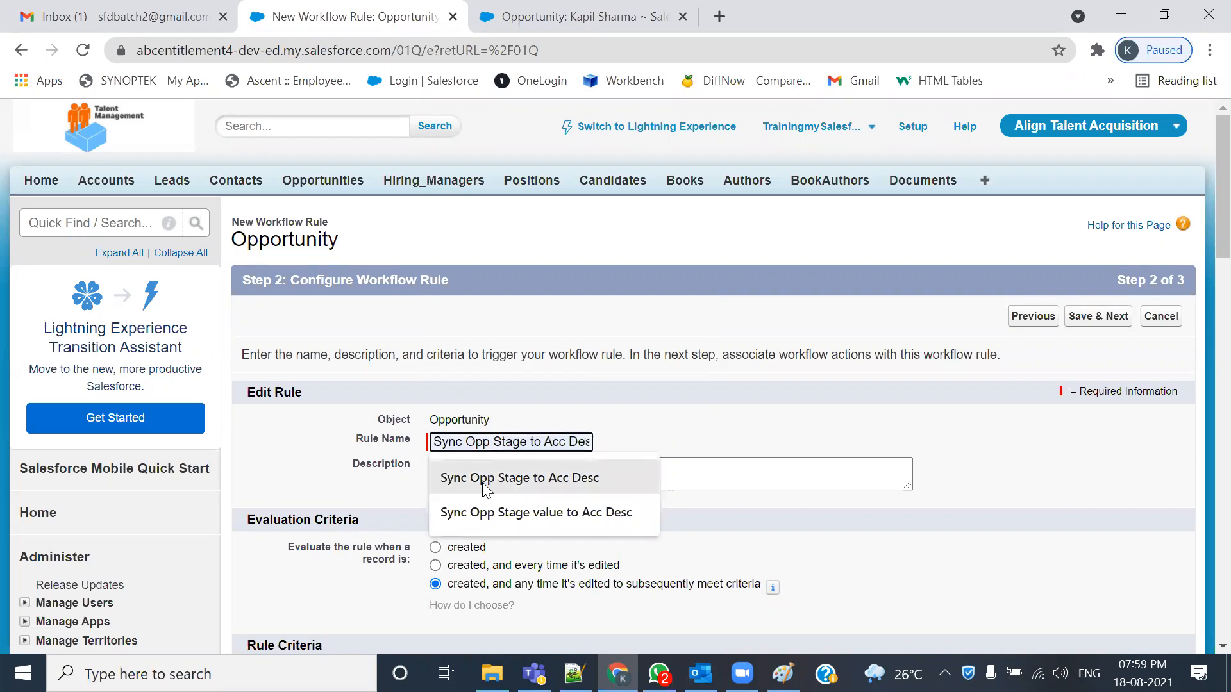
left_click(588, 479)
- Copy the use-case sentence from 105-Admin.txt into the rule's Description
left_click(580, 481)
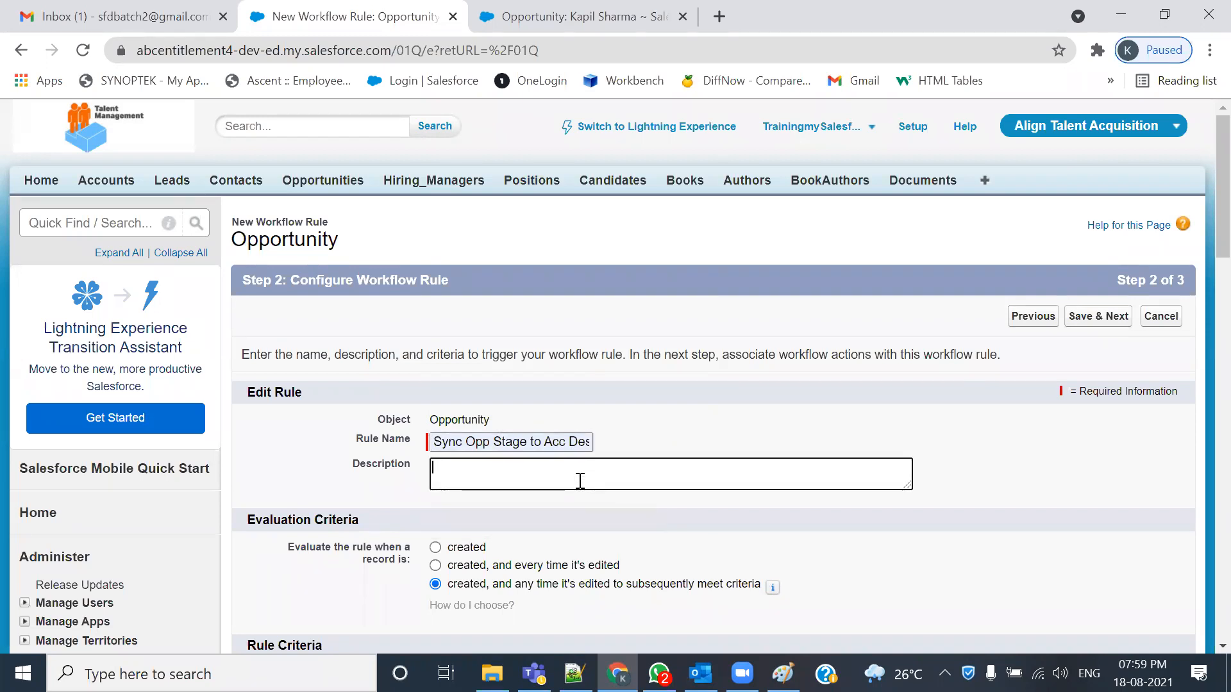
key("alt+Tab")
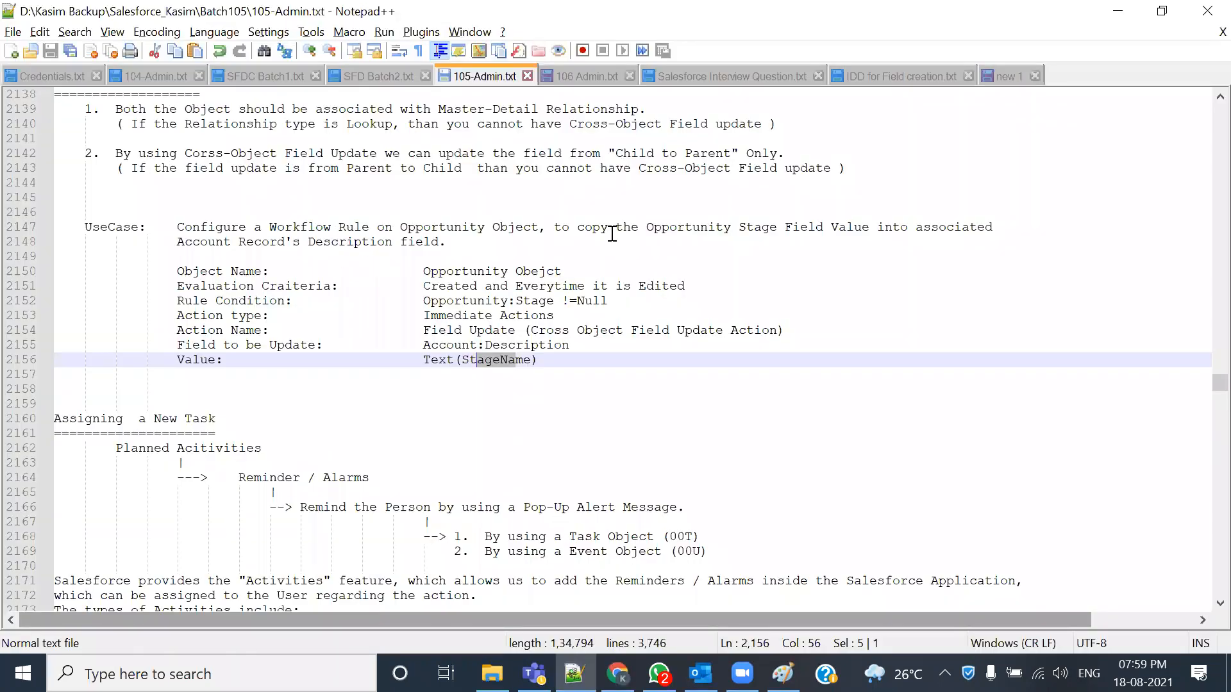
left_click_drag(577, 228, 585, 241)
key("ctrl+c")
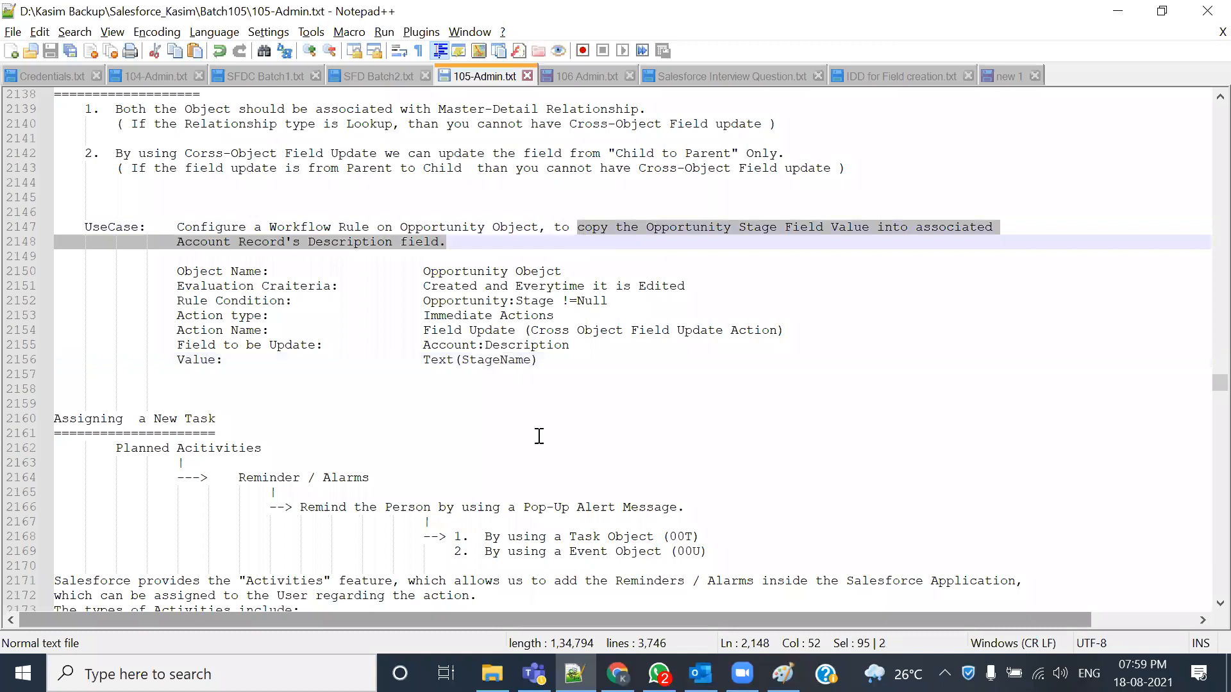
key("alt+Tab")
left_click(511, 462)
key("ctrl+v")
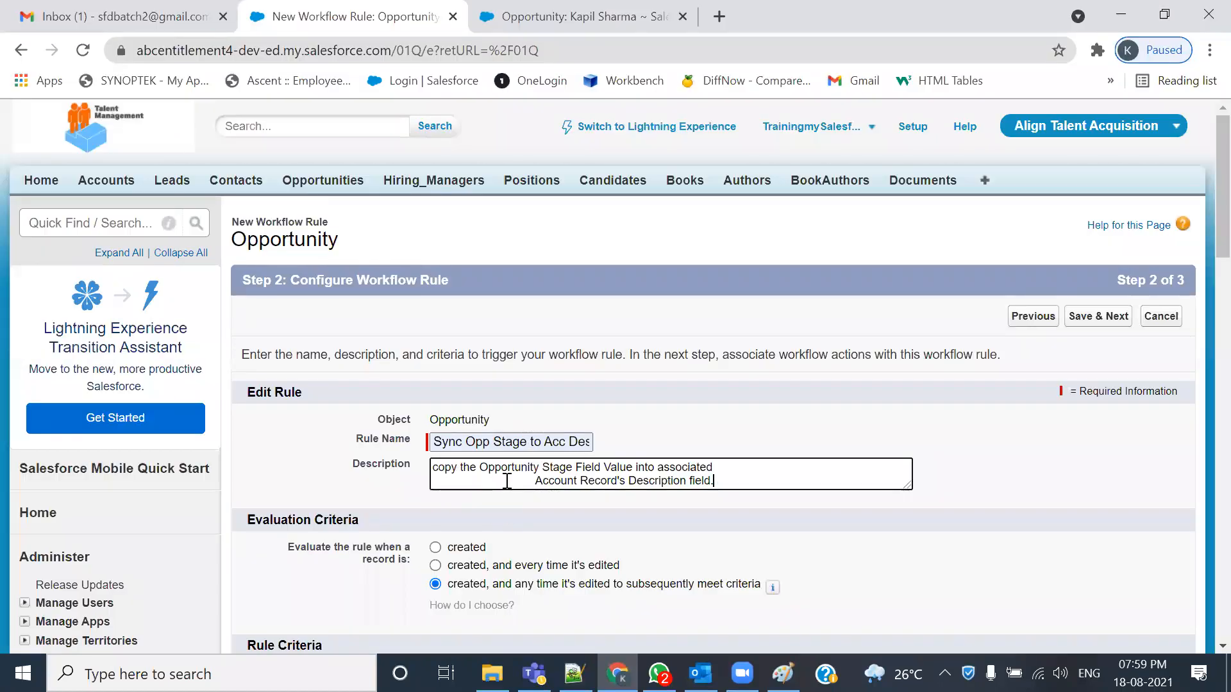
key("BackSpace")
key("BackSpace")
key("BackSpace")
key("BackSpace")
key("BackSpace")
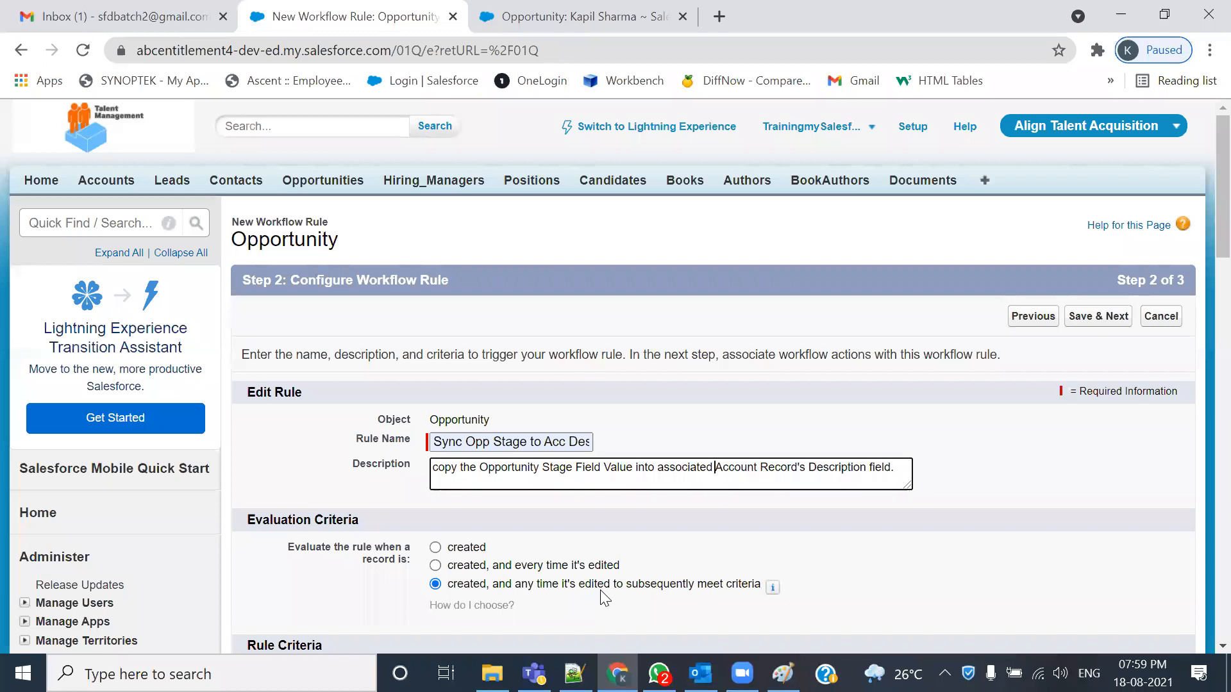
left_click(439, 473)
key("BackSpace")
type("C")
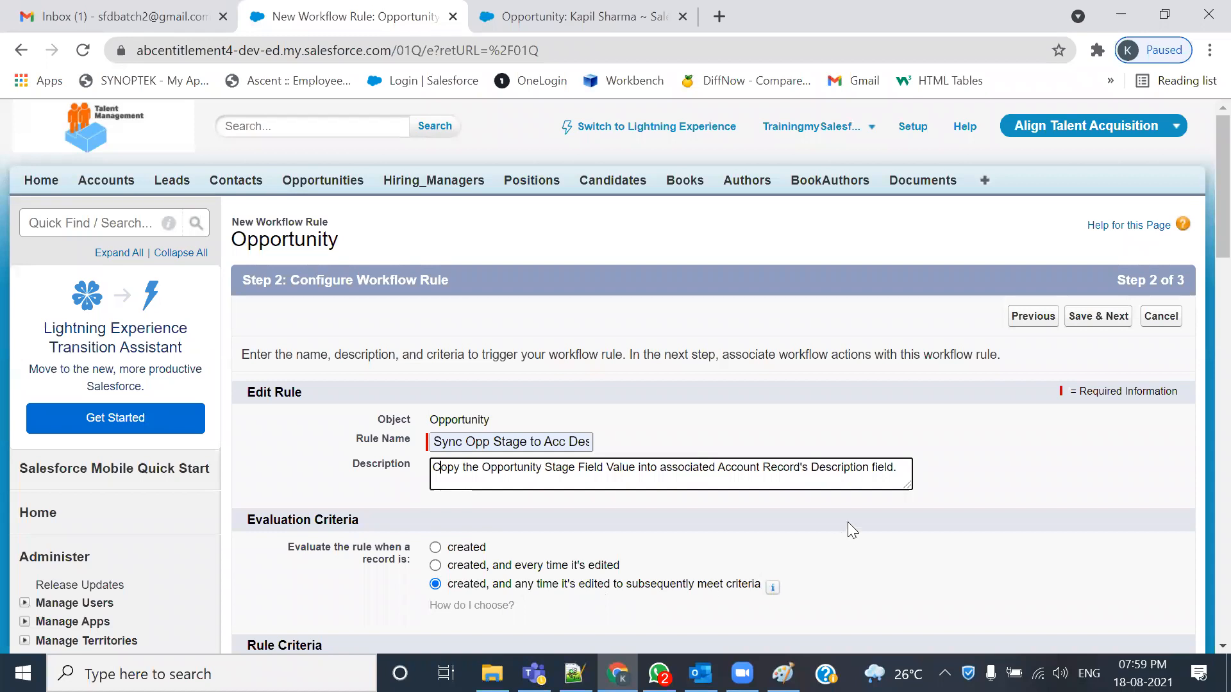
scroll(639, 596, "down", 1)
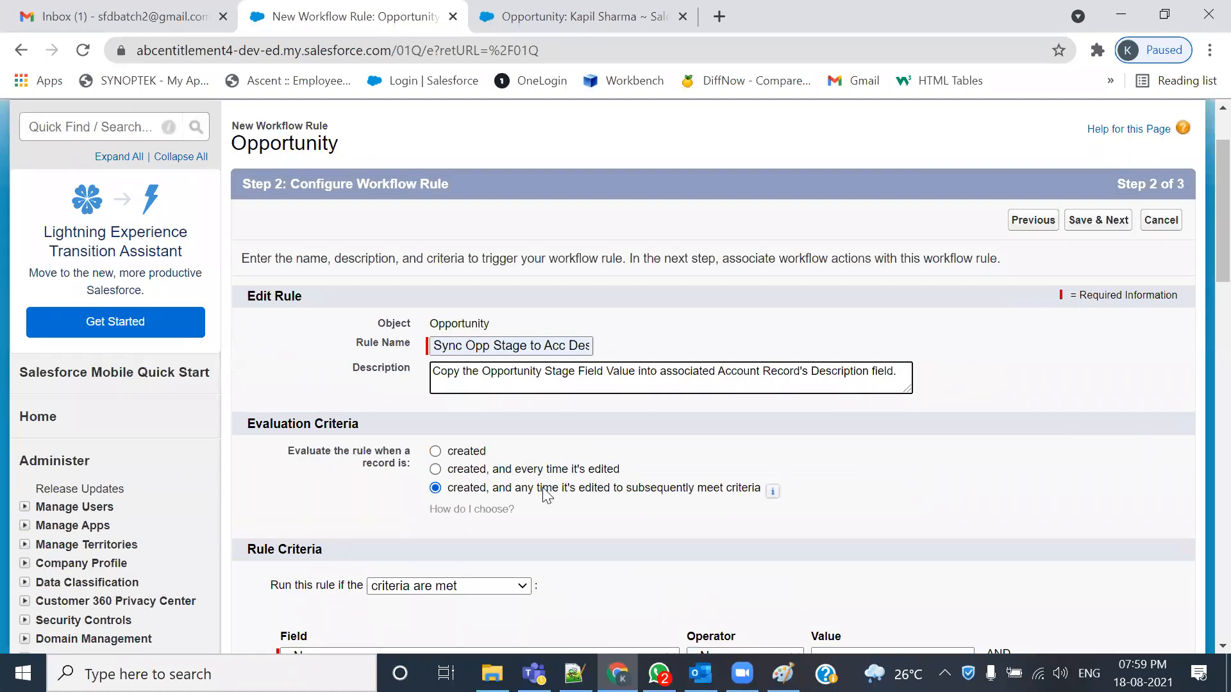
left_click(474, 473)
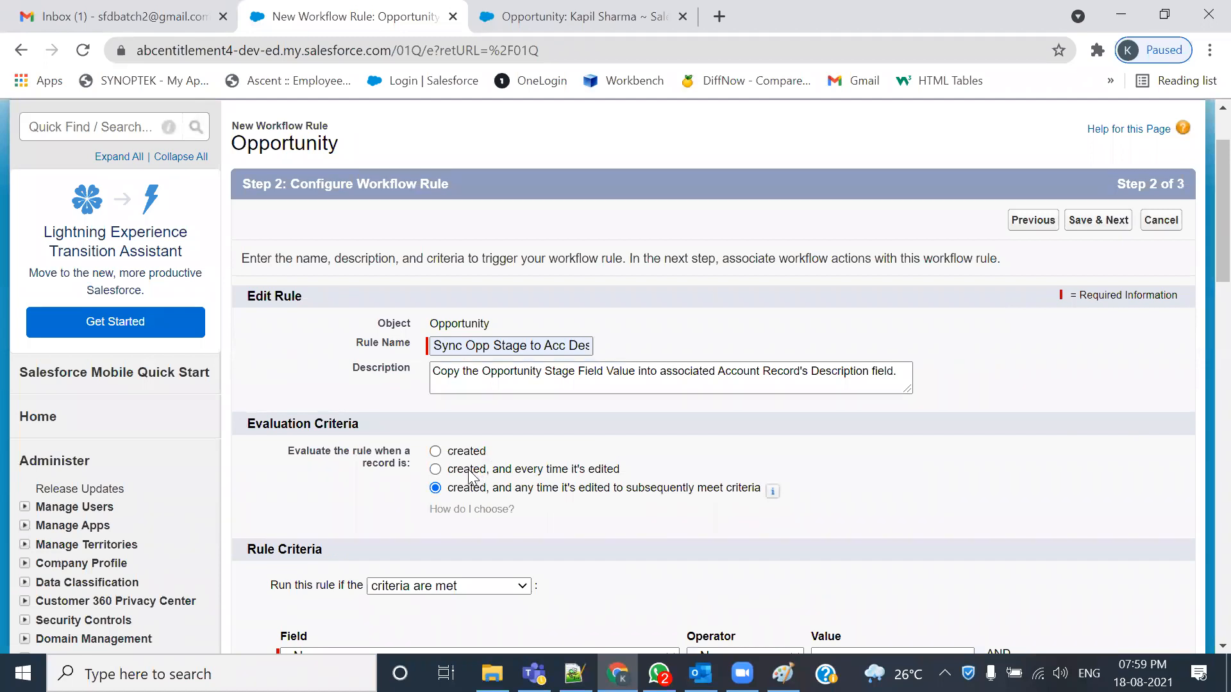
scroll(468, 471, "down", 1)
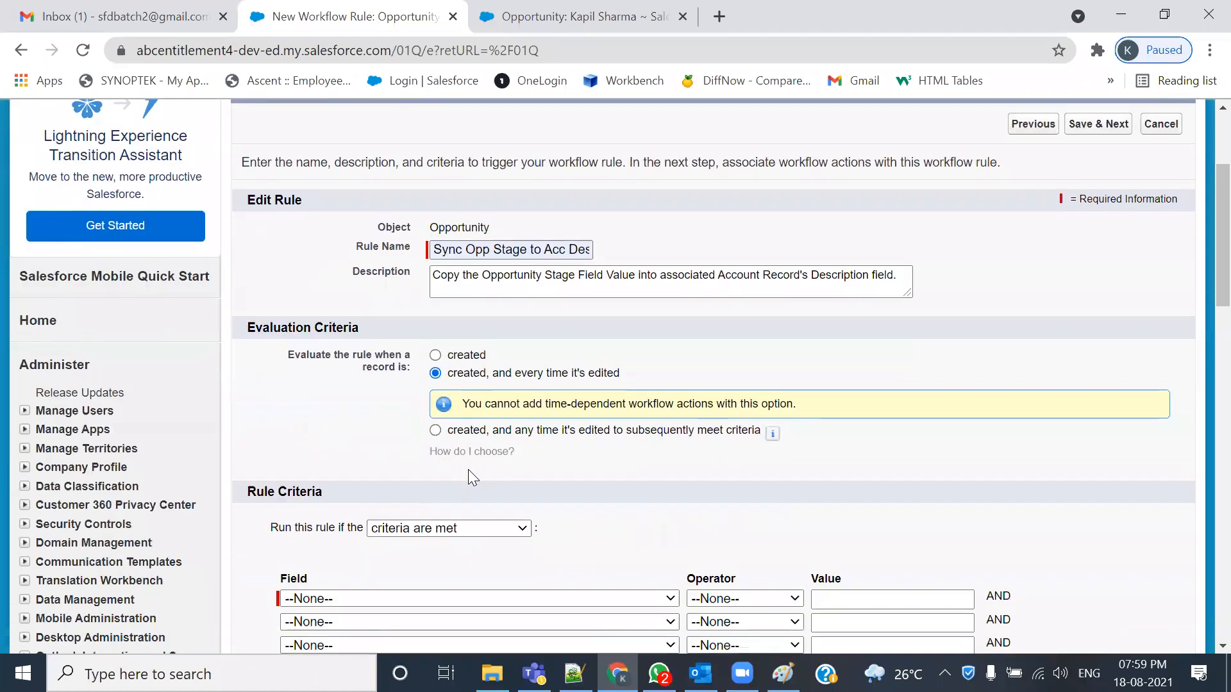
left_click_drag(468, 404, 763, 404)
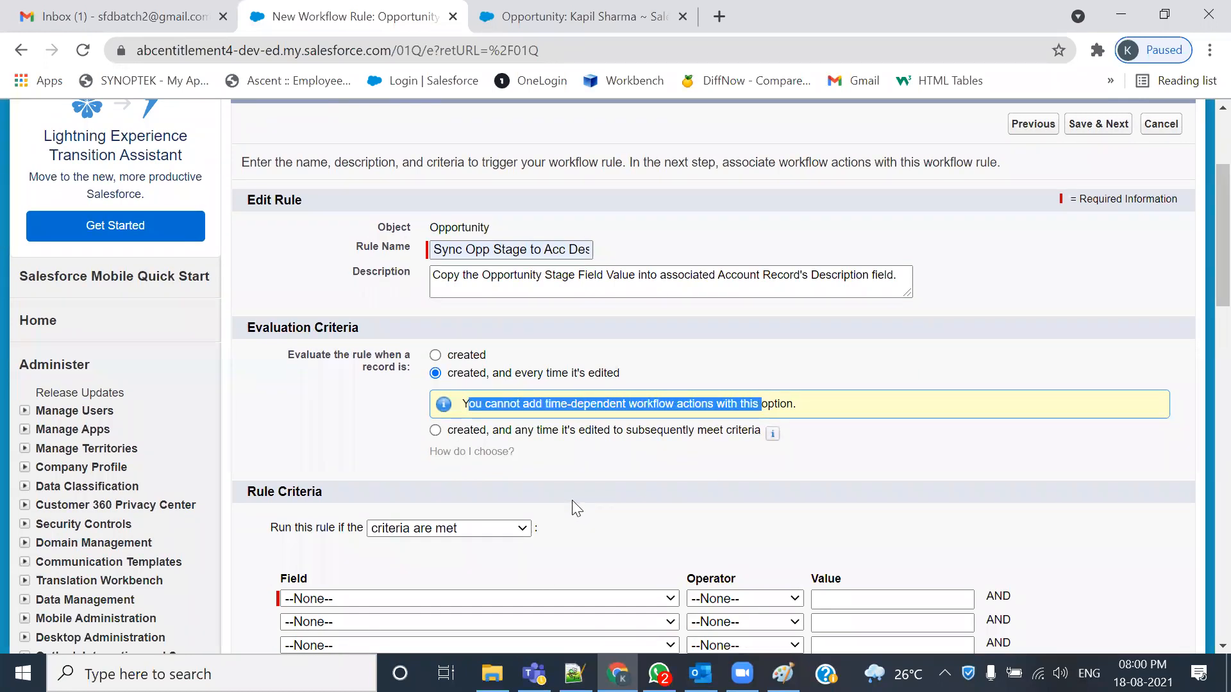
scroll(573, 503, "down", 1)
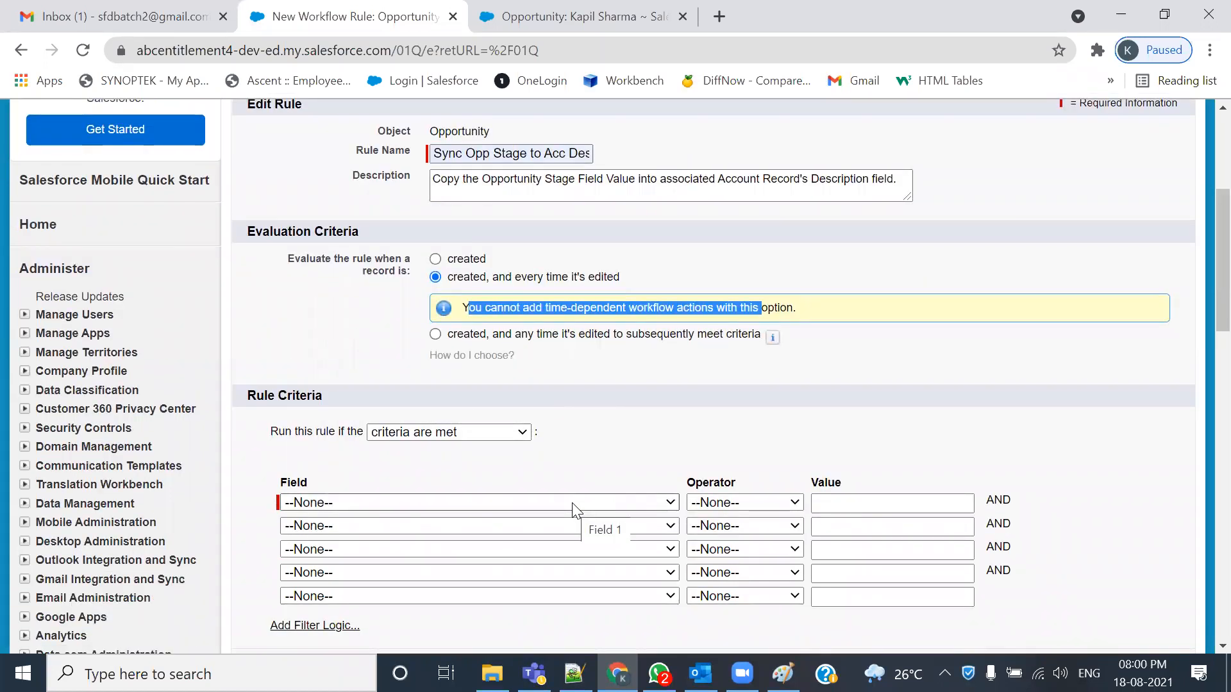
scroll(574, 510, "down", 1)
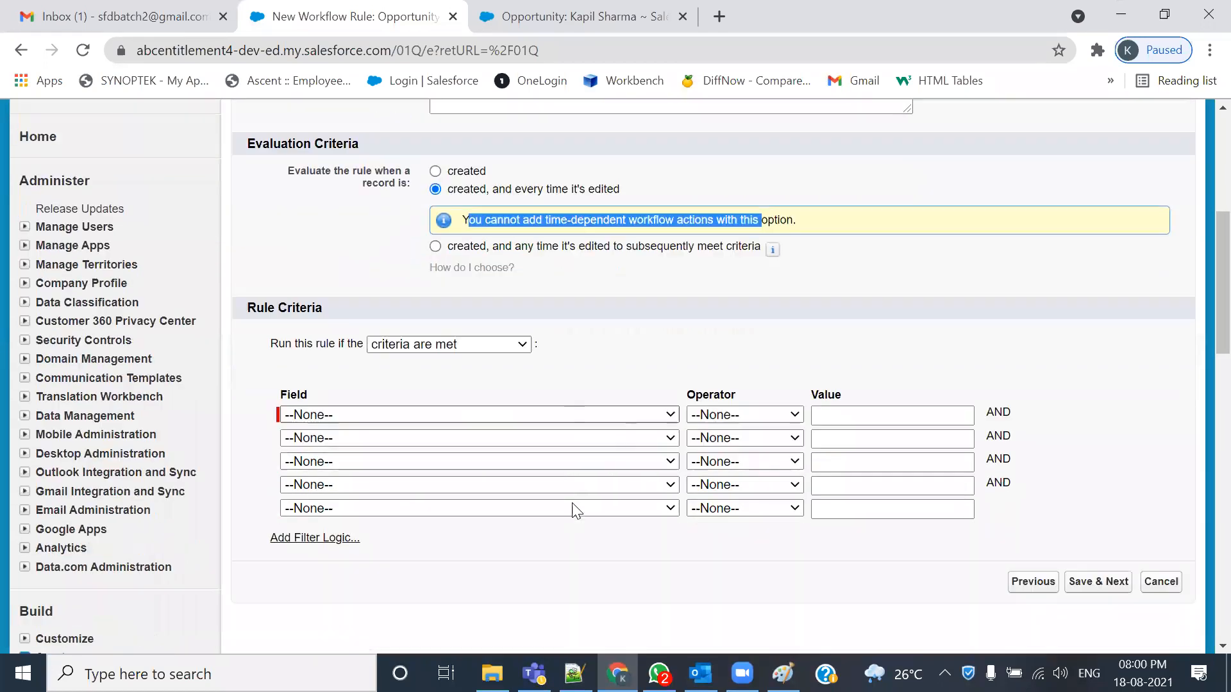
- Set the criterion to Opportunity: Stage not equal to a blank value, then Save & Next
left_click(376, 408)
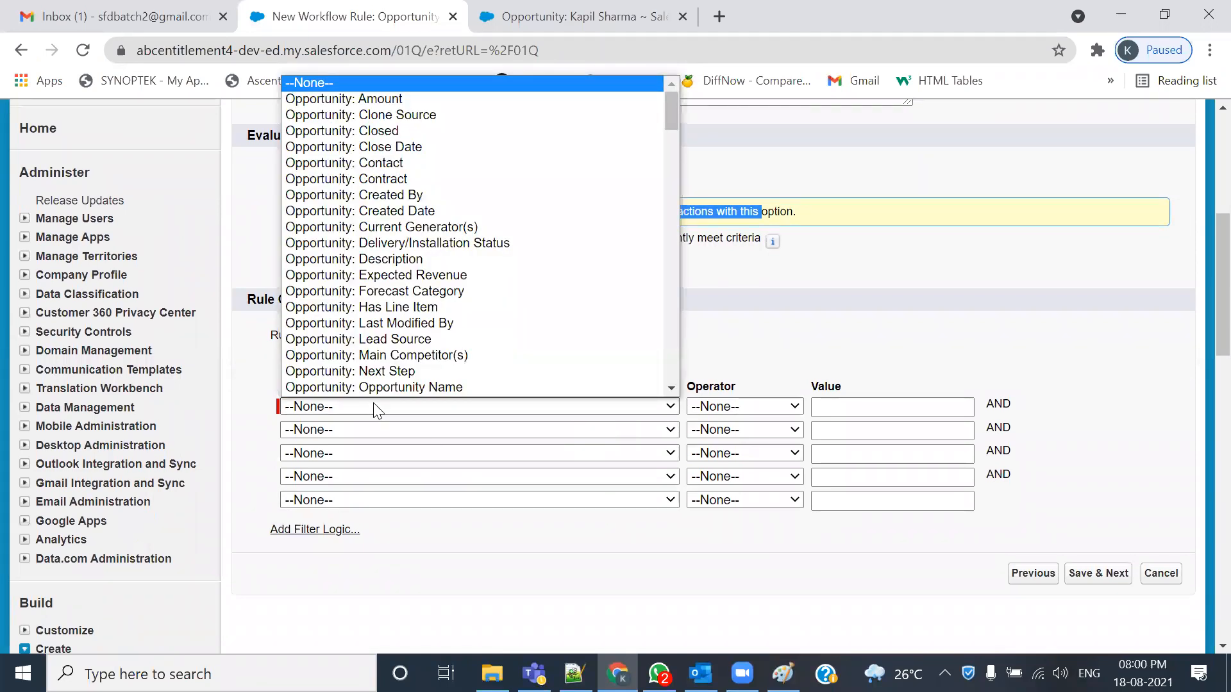
scroll(378, 384, "down", 1)
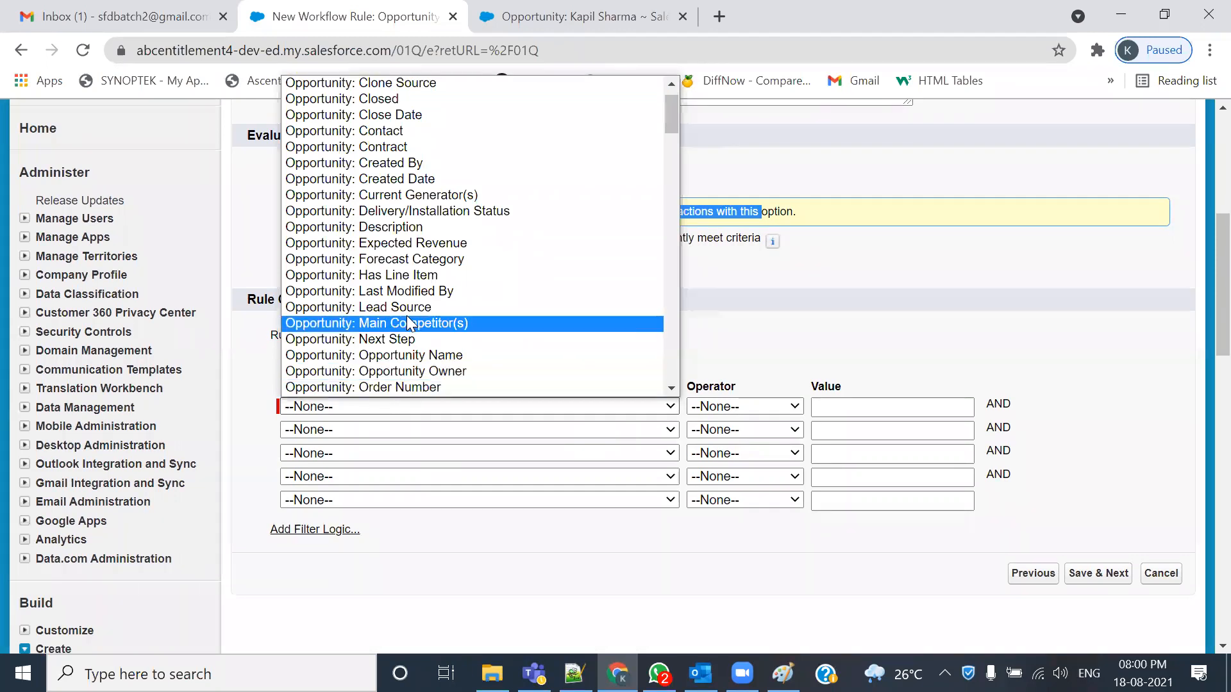
scroll(414, 306, "down", 4)
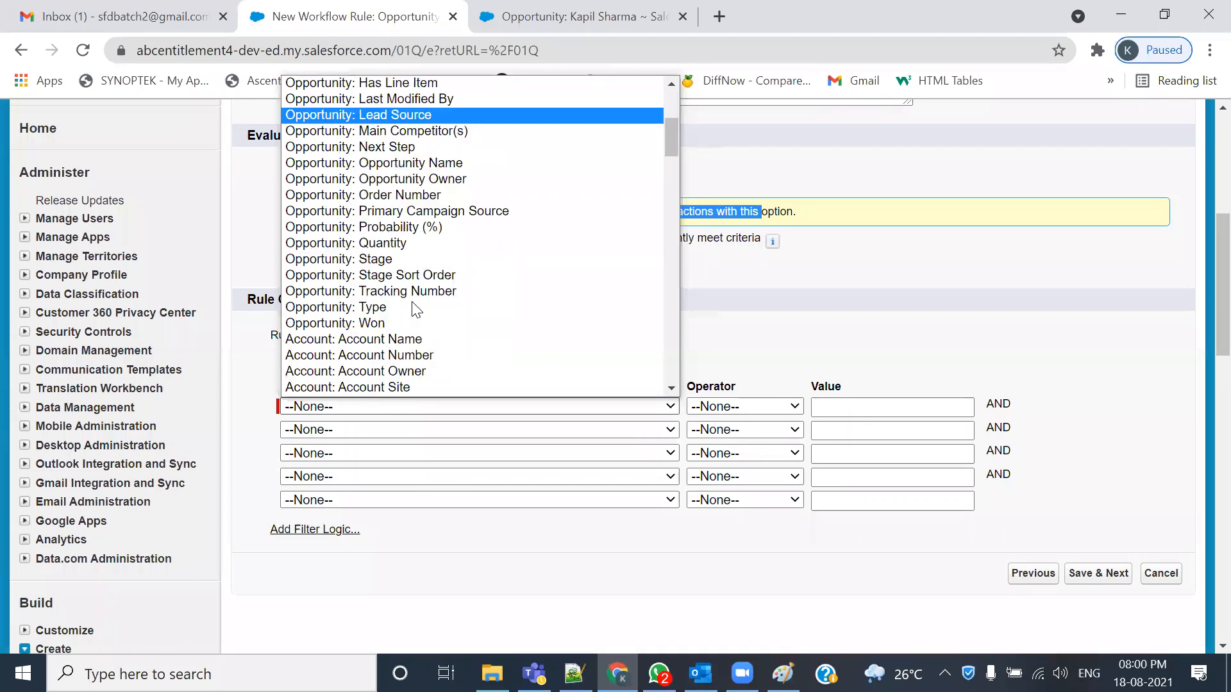
left_click(371, 257)
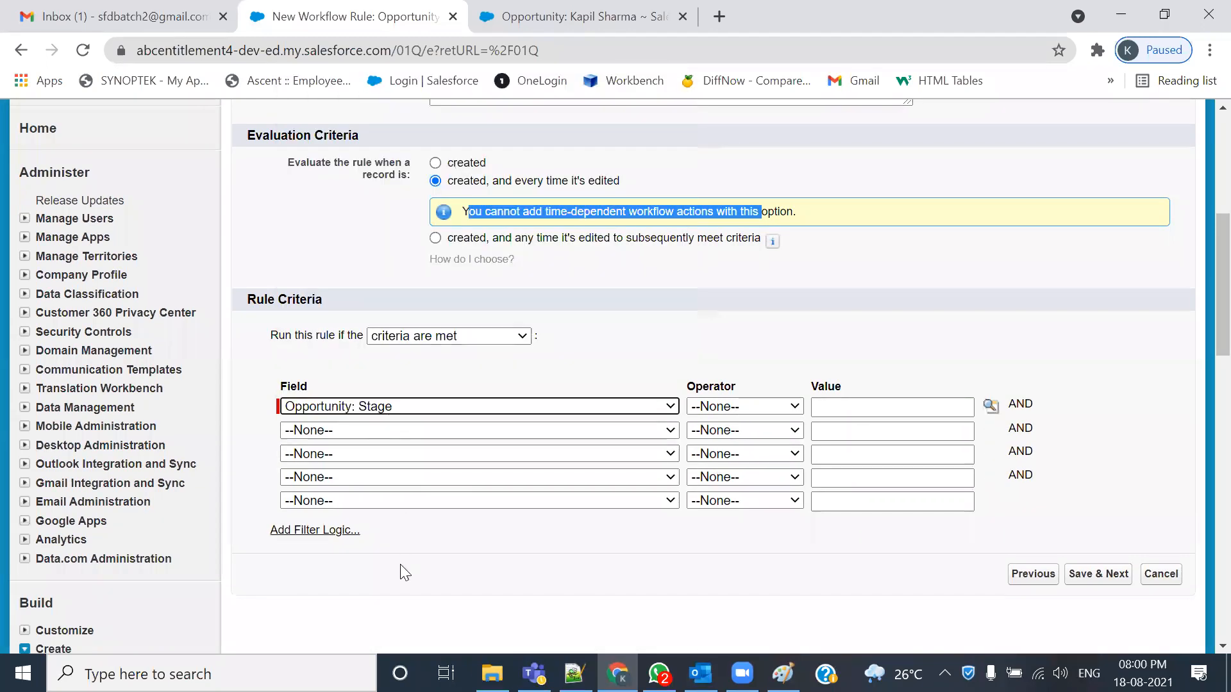
left_click(720, 407)
left_click(720, 455)
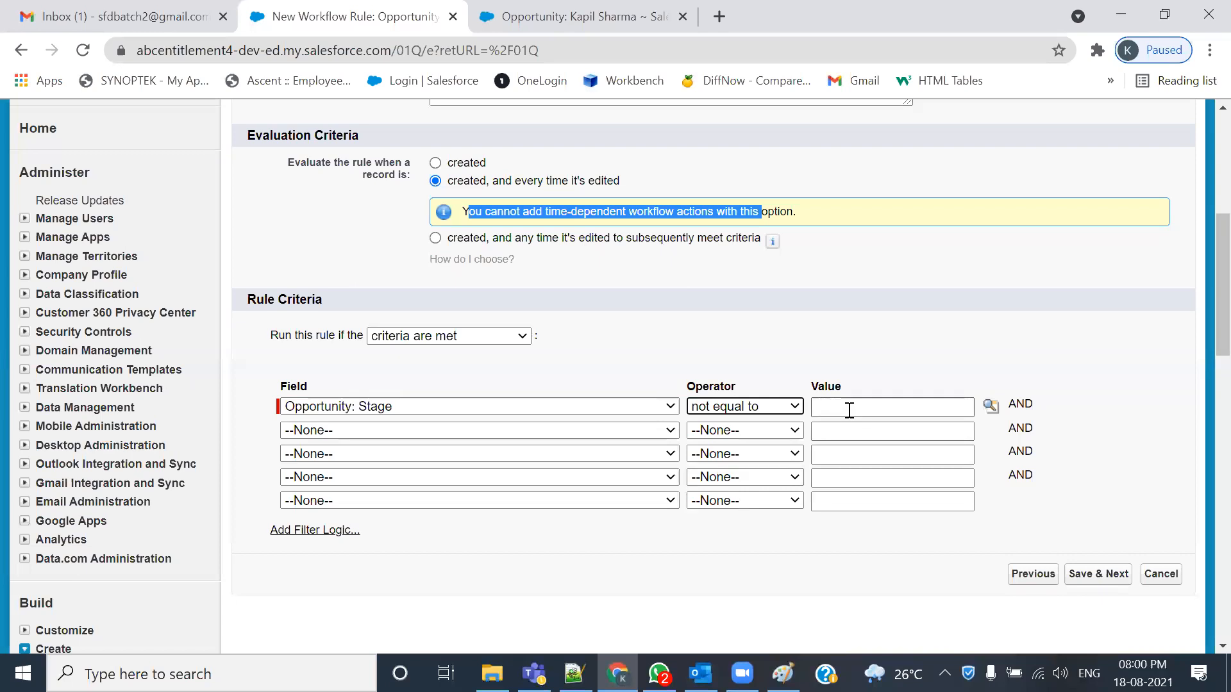
left_click(991, 406)
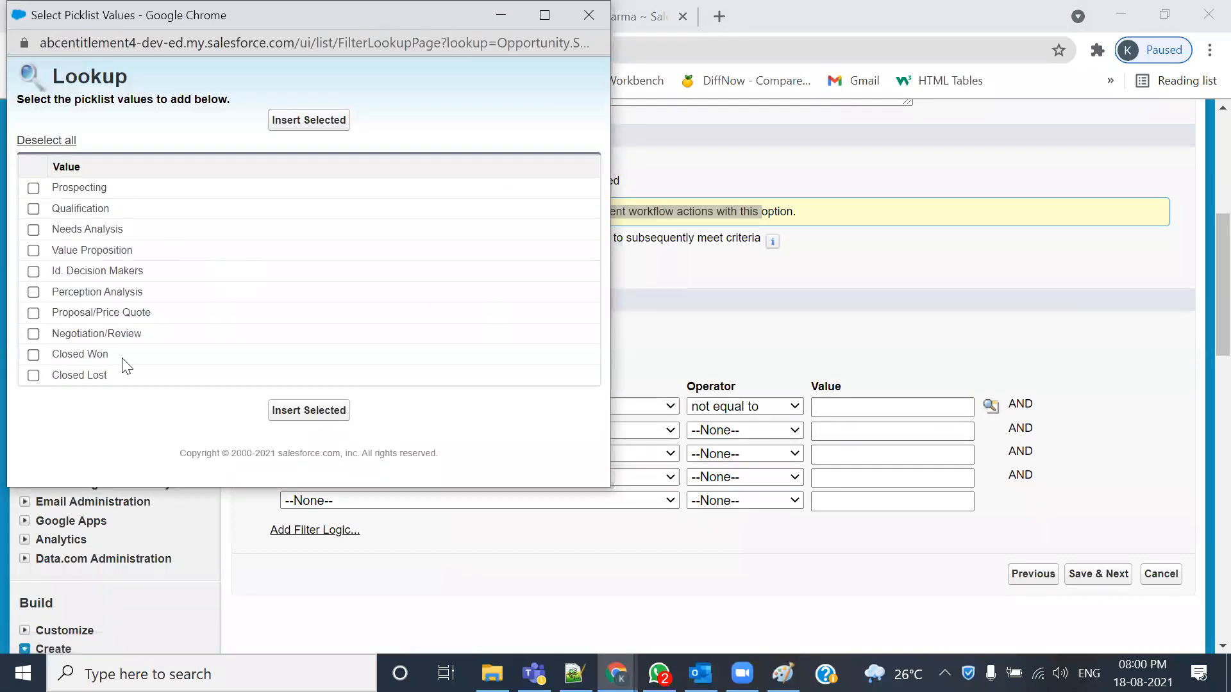
left_click(582, 17)
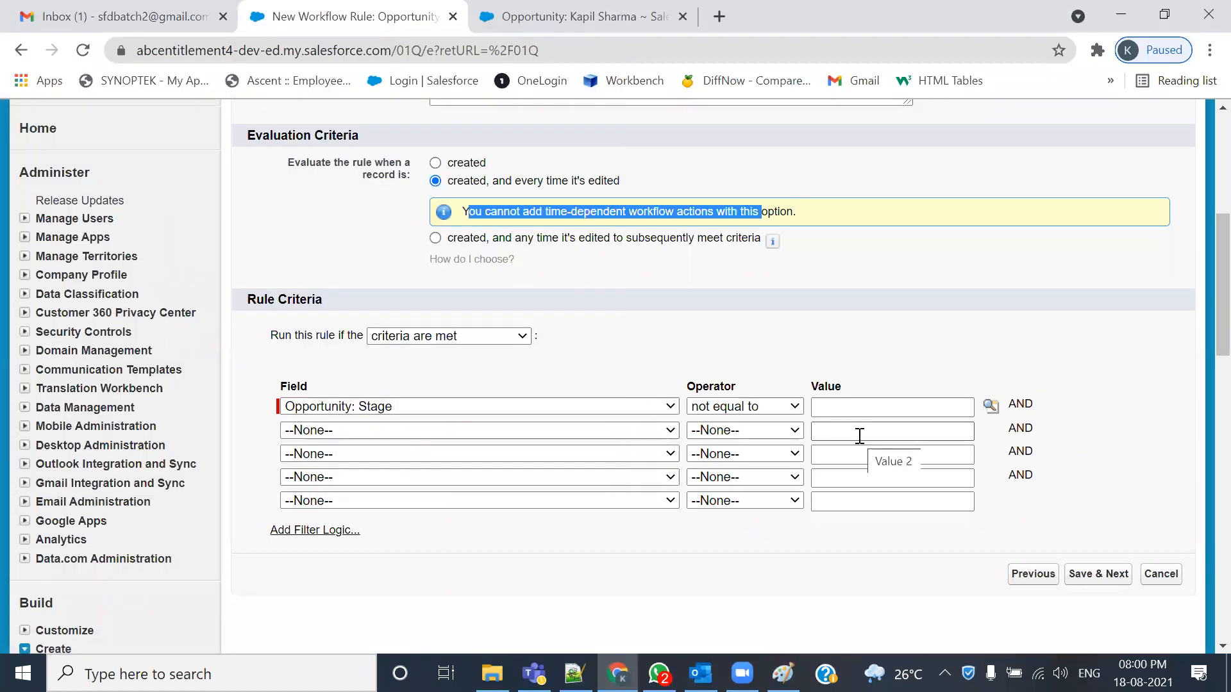
left_click(1109, 581)
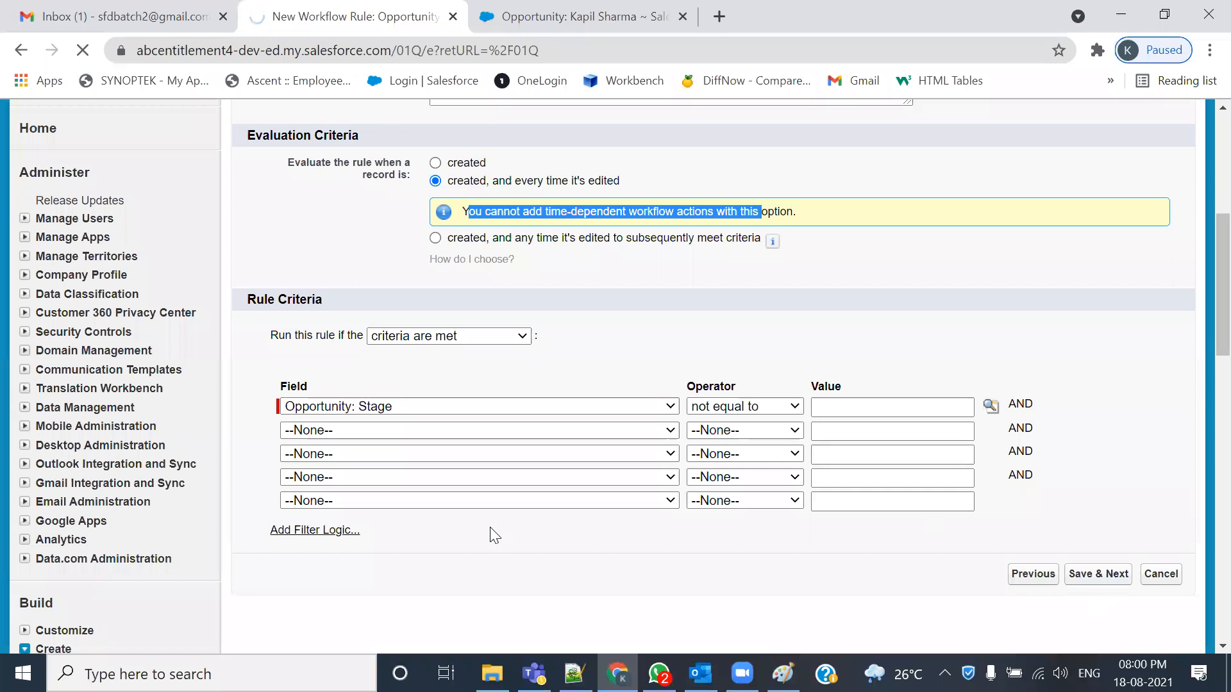
scroll(490, 527, "down", 1)
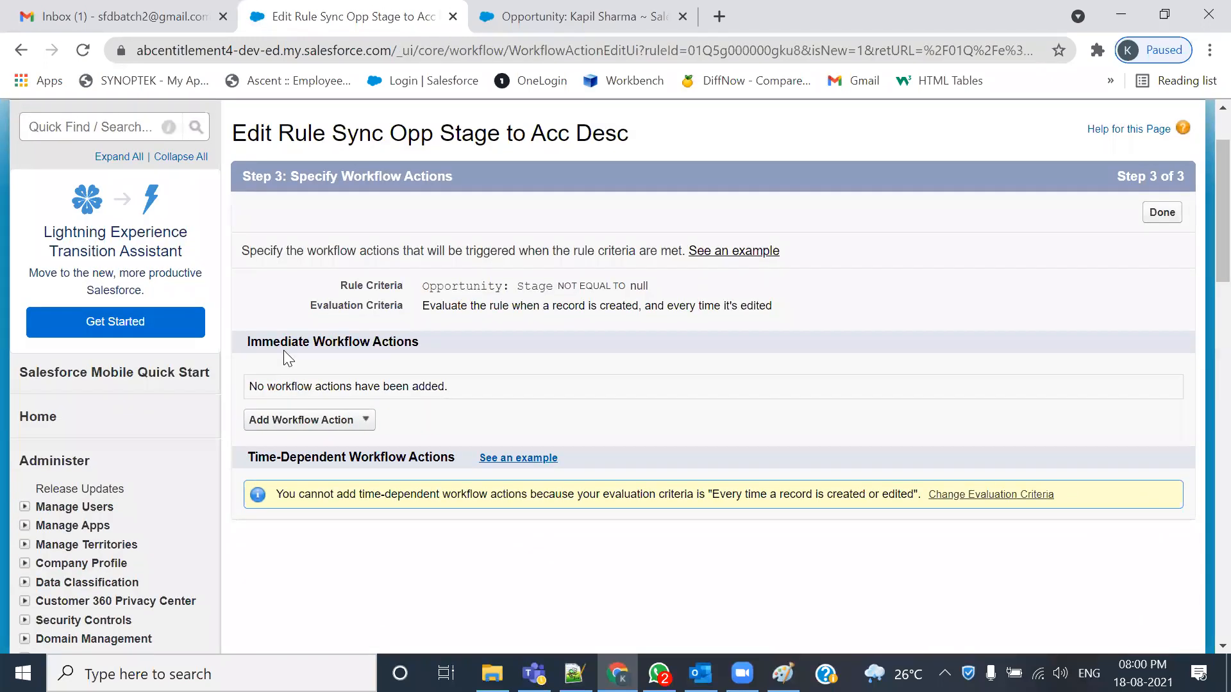
- Add a New Field Update named 'Sync Opp Stage to Acc Desc' with an auto-filled unique name
left_click(357, 424)
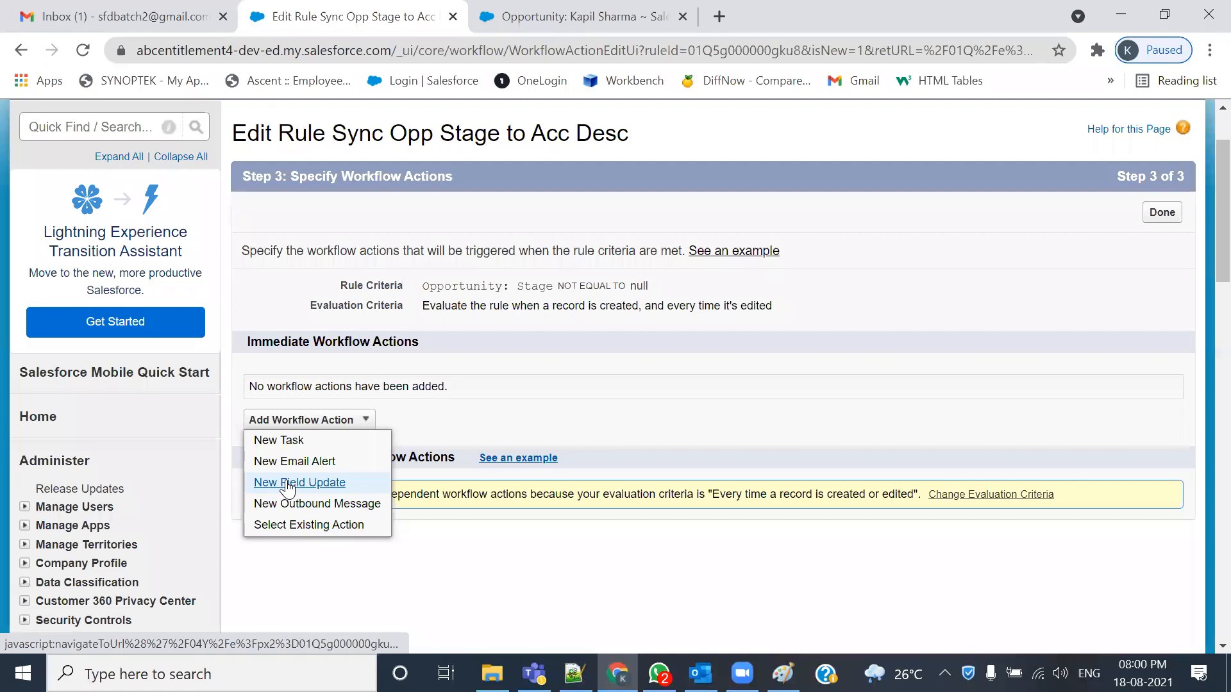
left_click(332, 487)
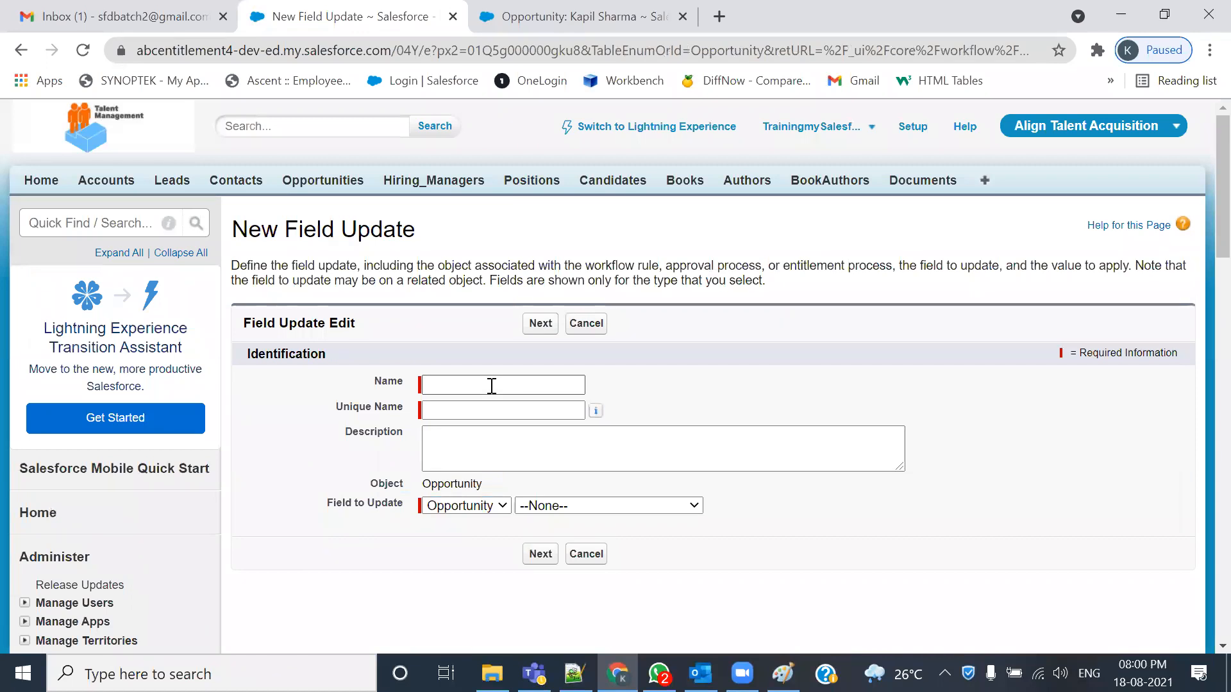
left_click(491, 385)
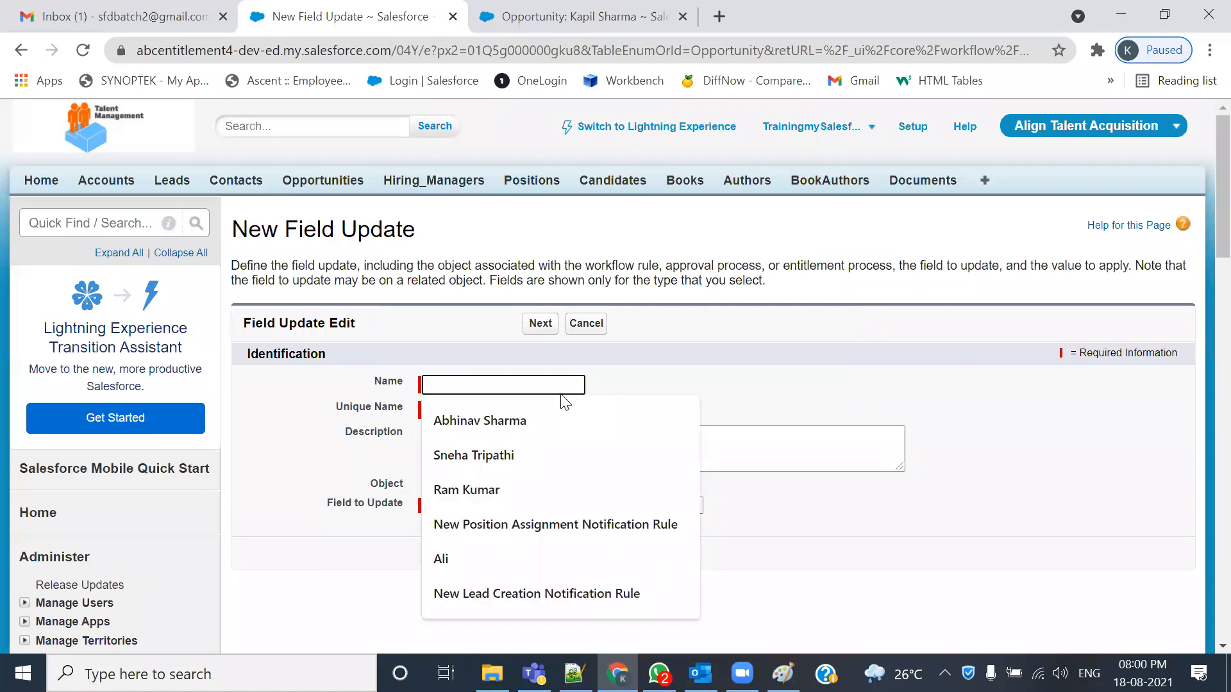
left_click(571, 378)
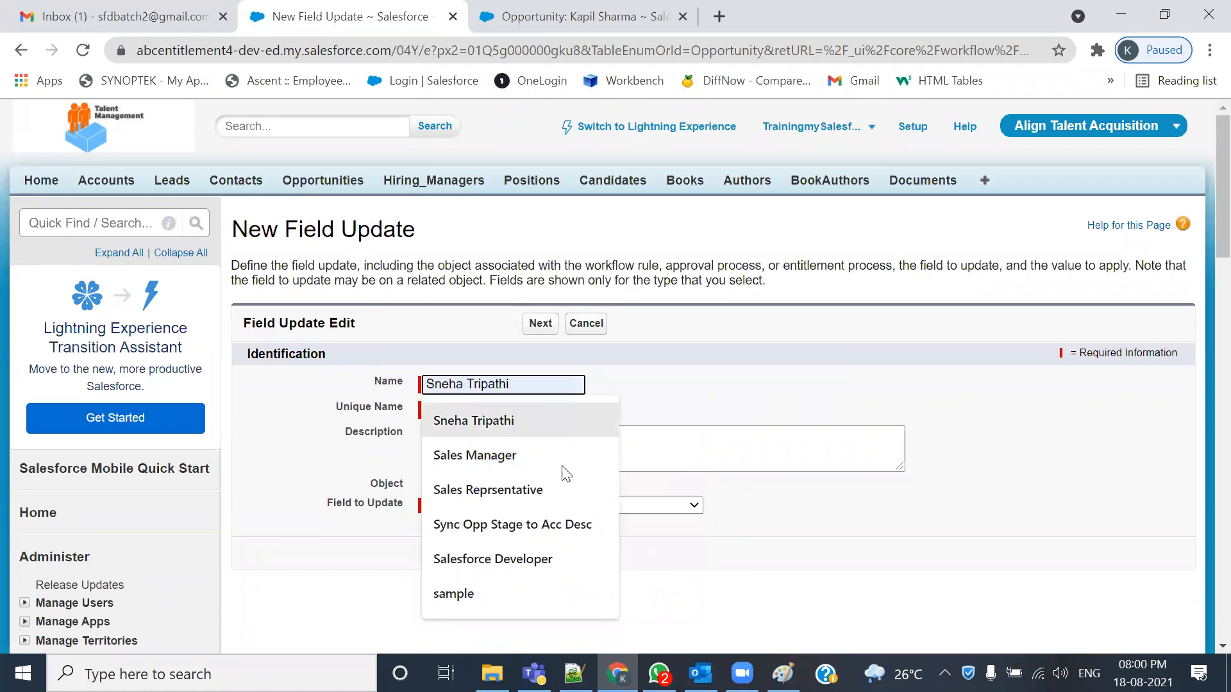
left_click(521, 523)
mouse_move(596, 420)
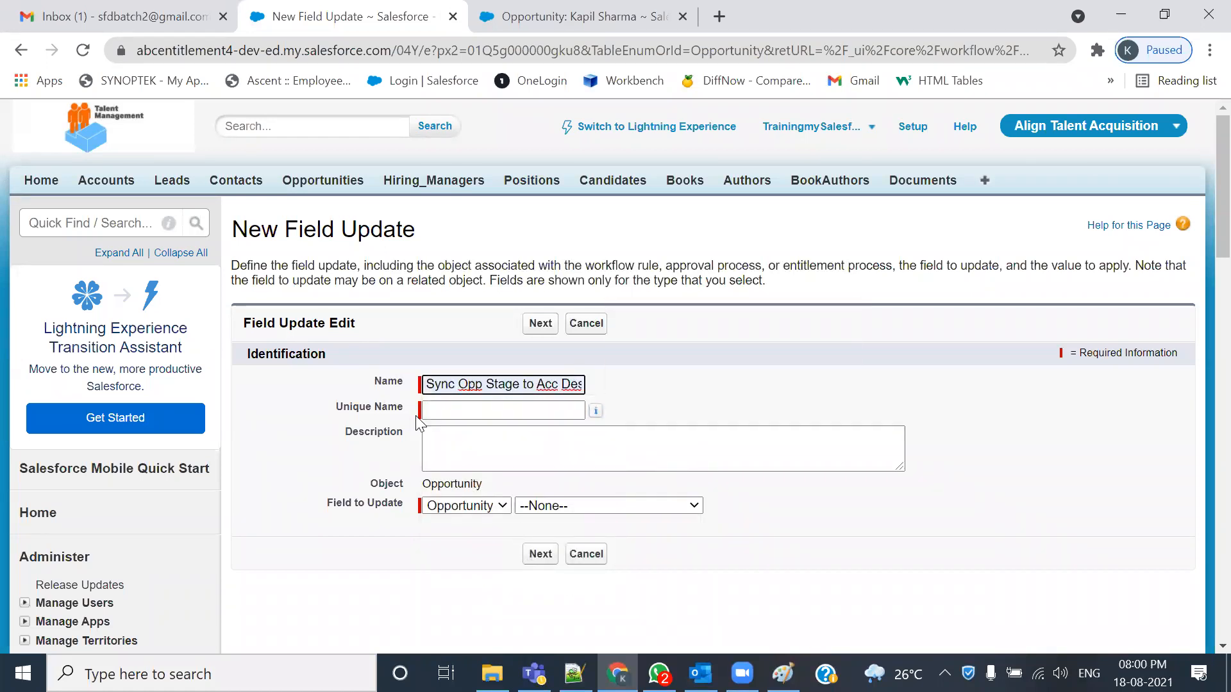
left_click(415, 414)
- Paste the Stage-to-Account-Description description, removing stray spaces and accepting the 'the associated' correction
left_click(484, 442)
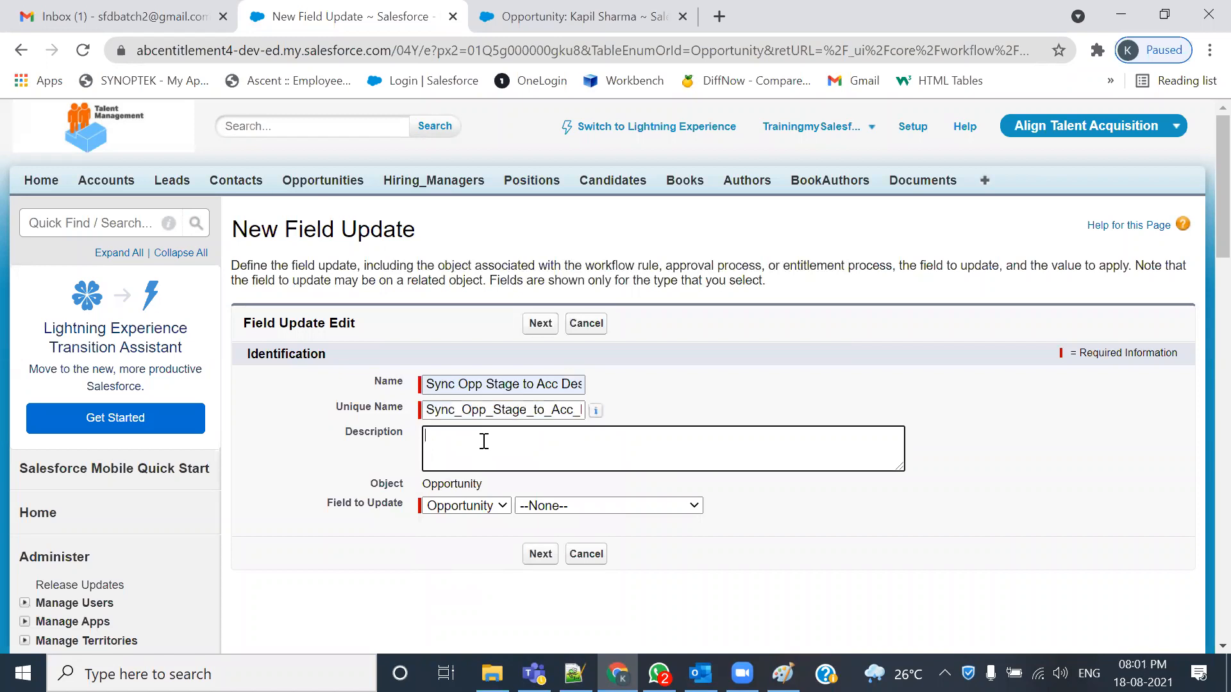
type("copy the Opportunity Stage Field Value into associated                                      Account Record's Description field.")
left_click(532, 450)
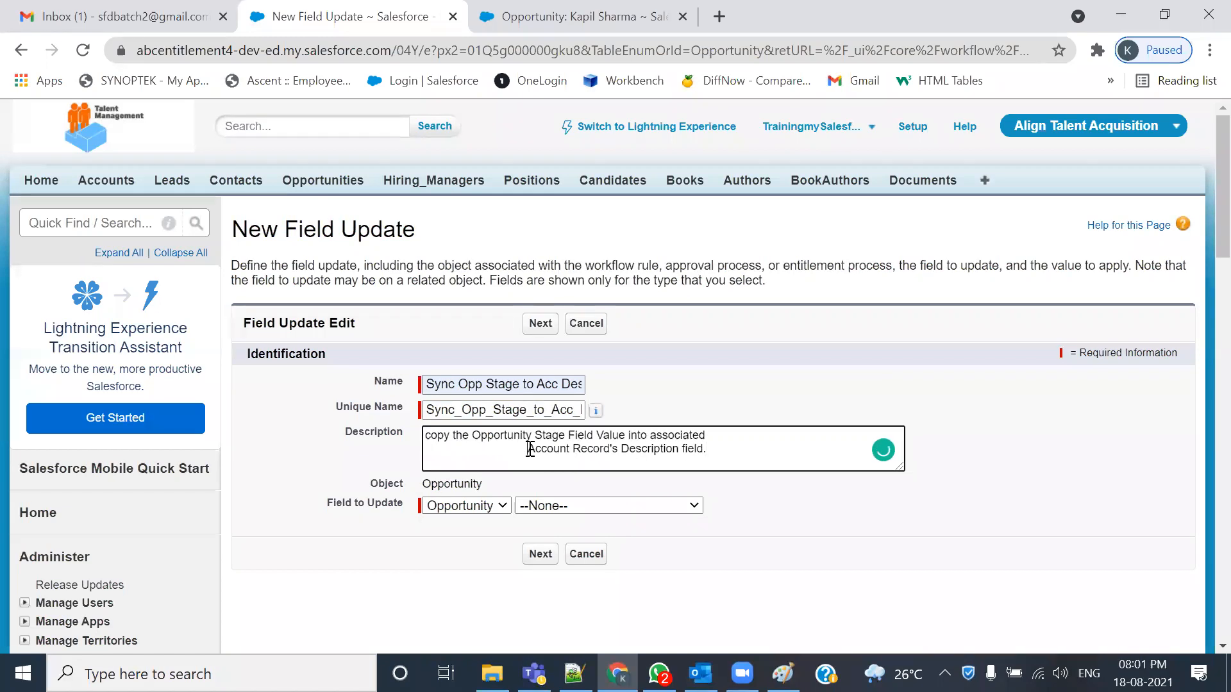
key("BackSpace")
key("BackSpace")
key("BackSpace")
key("BackSpace")
key("BackSpace")
key("BackSpace")
key("BackSpace")
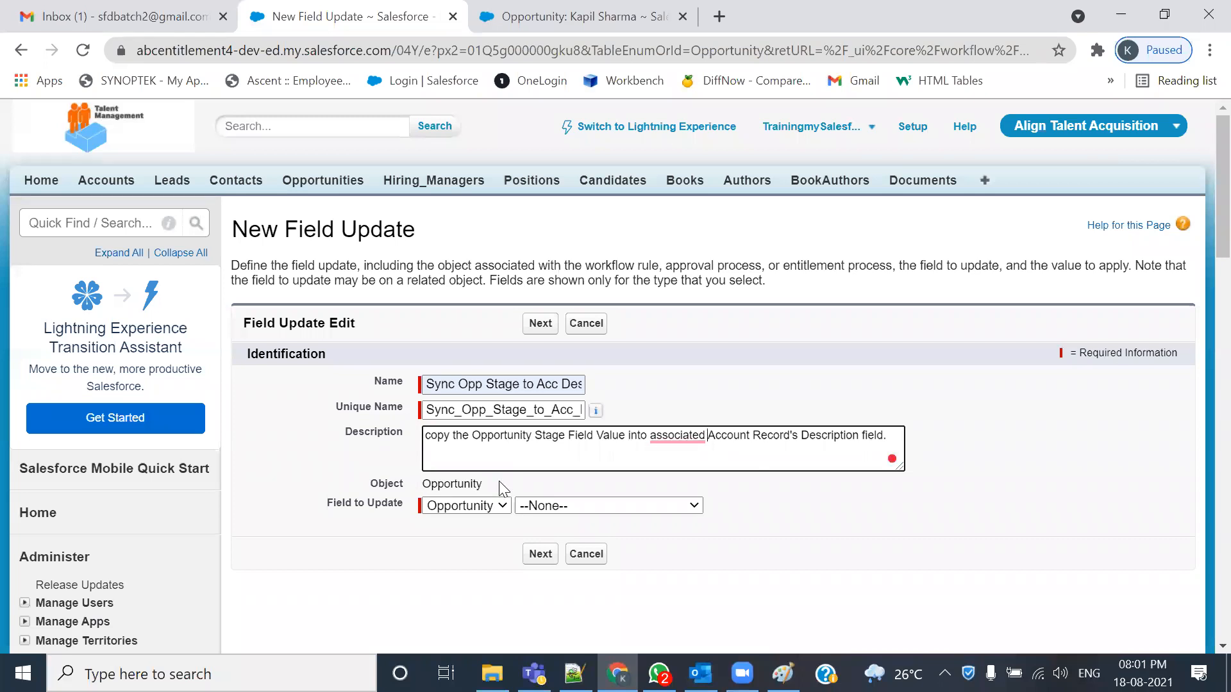
mouse_move(679, 436)
left_click(660, 487)
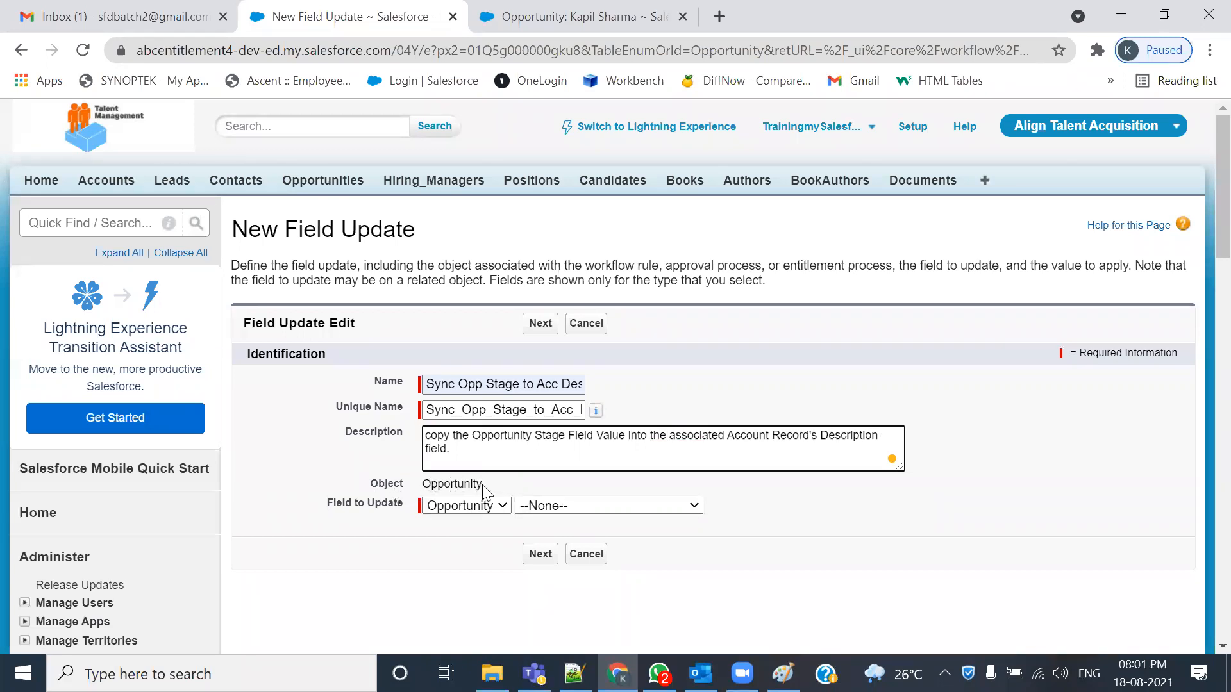
left_click_drag(484, 485, 420, 482)
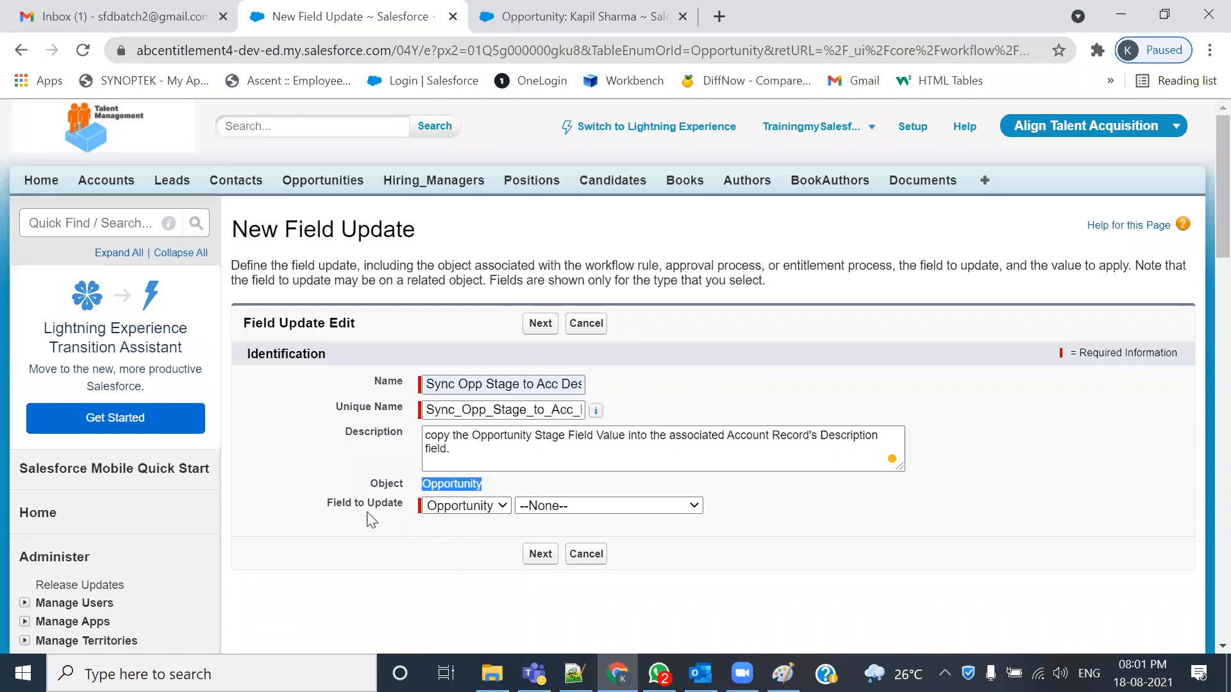
left_click_drag(328, 504, 404, 505)
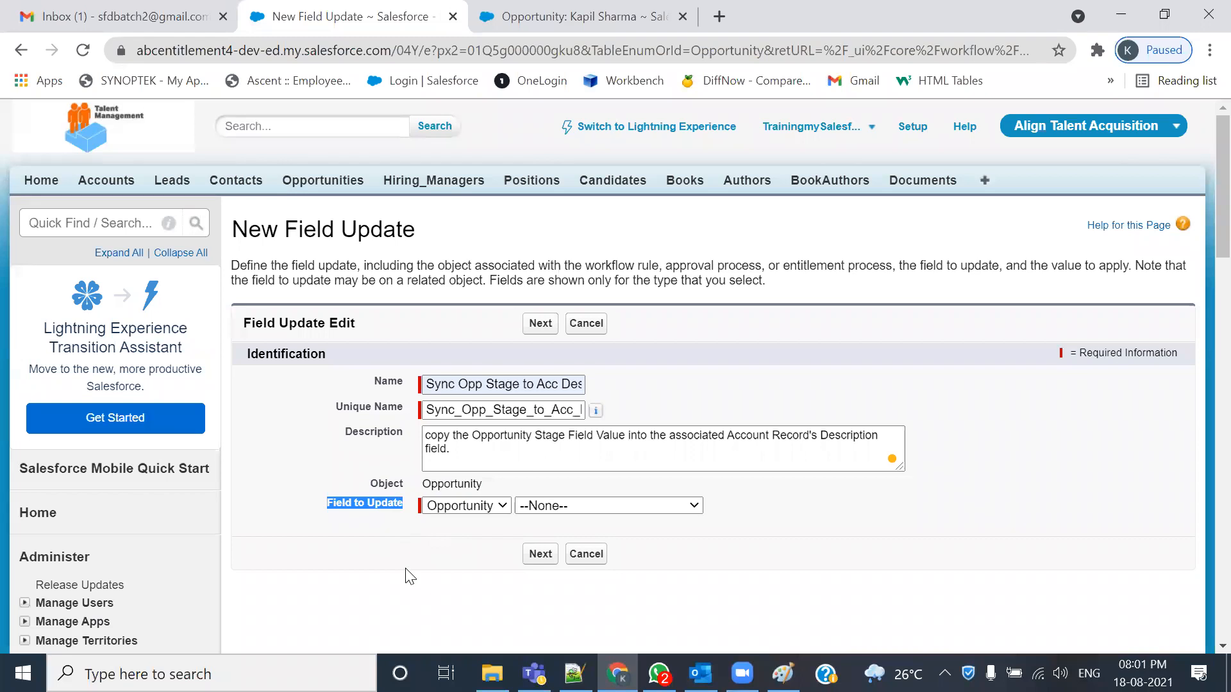
left_click(489, 512)
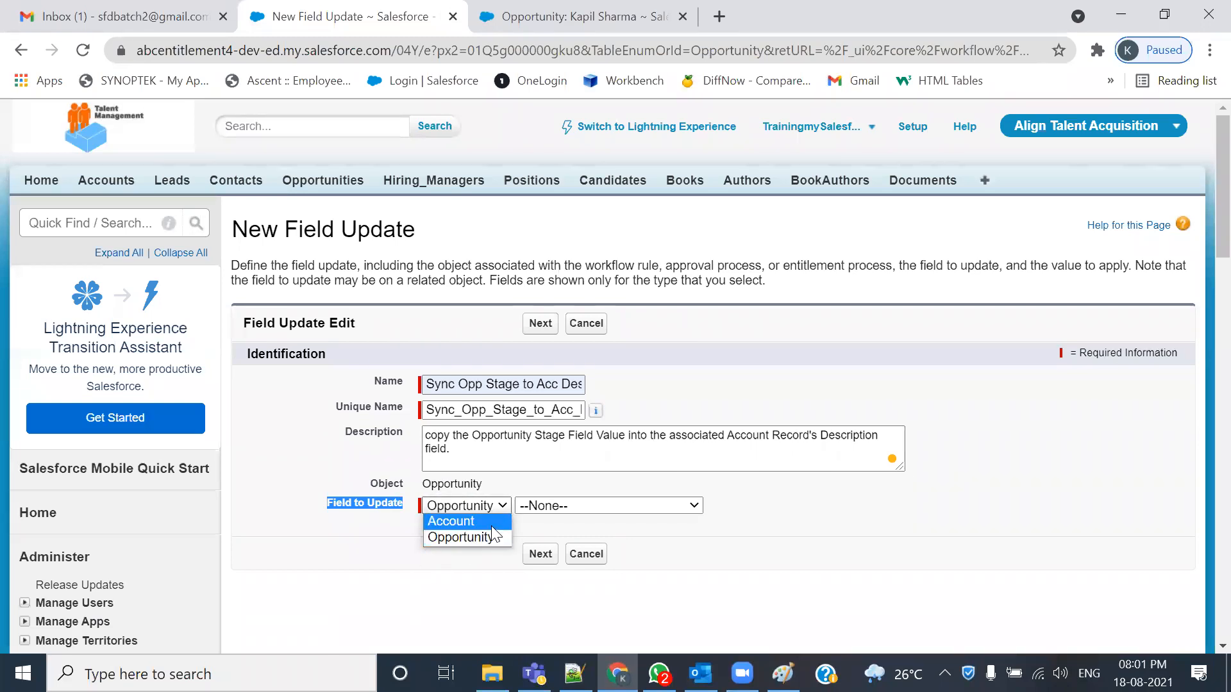
left_click(498, 505)
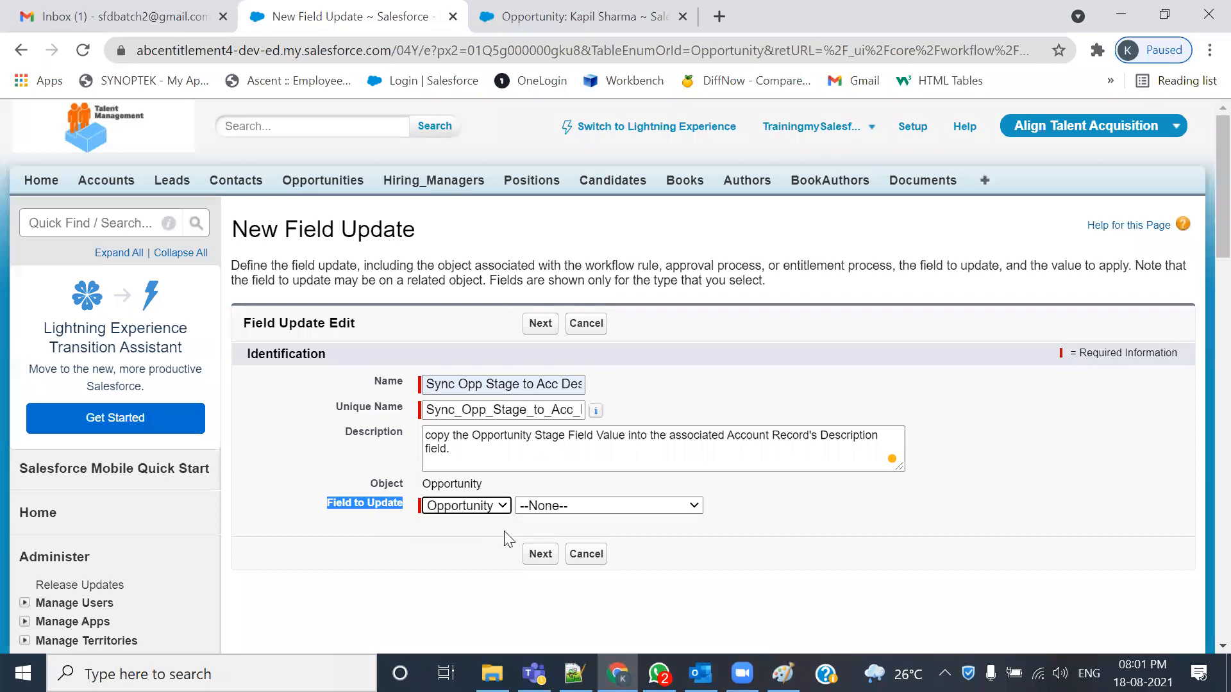
left_click(622, 511)
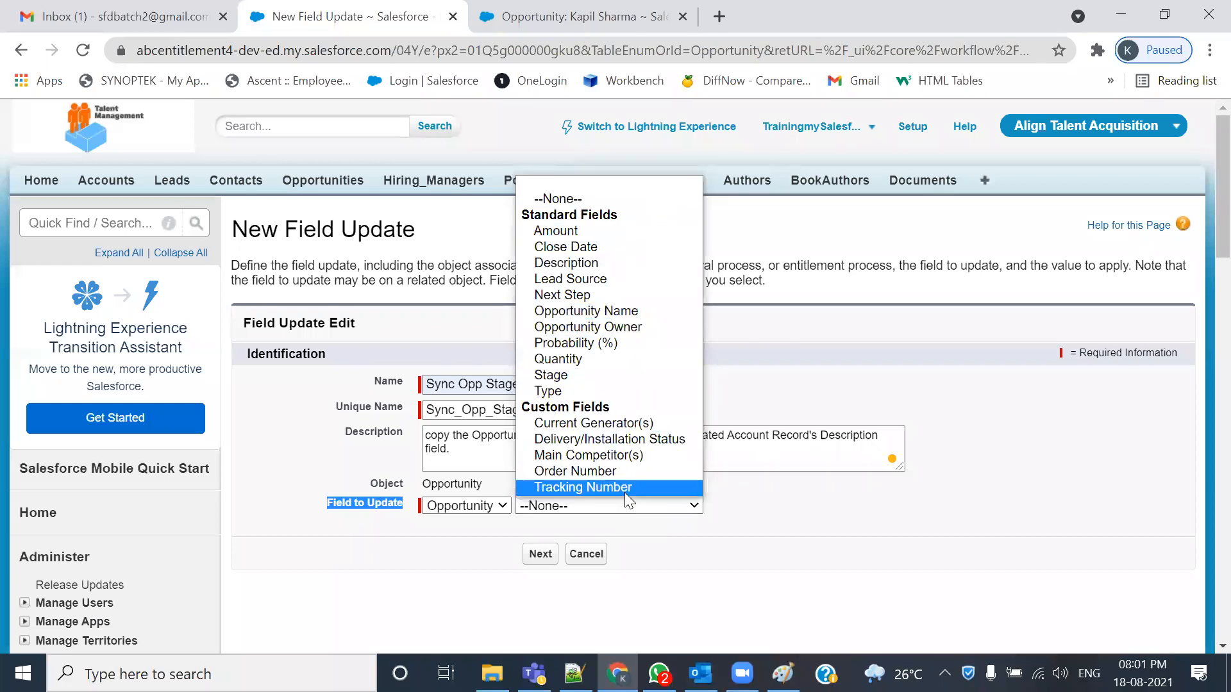
left_click(615, 544)
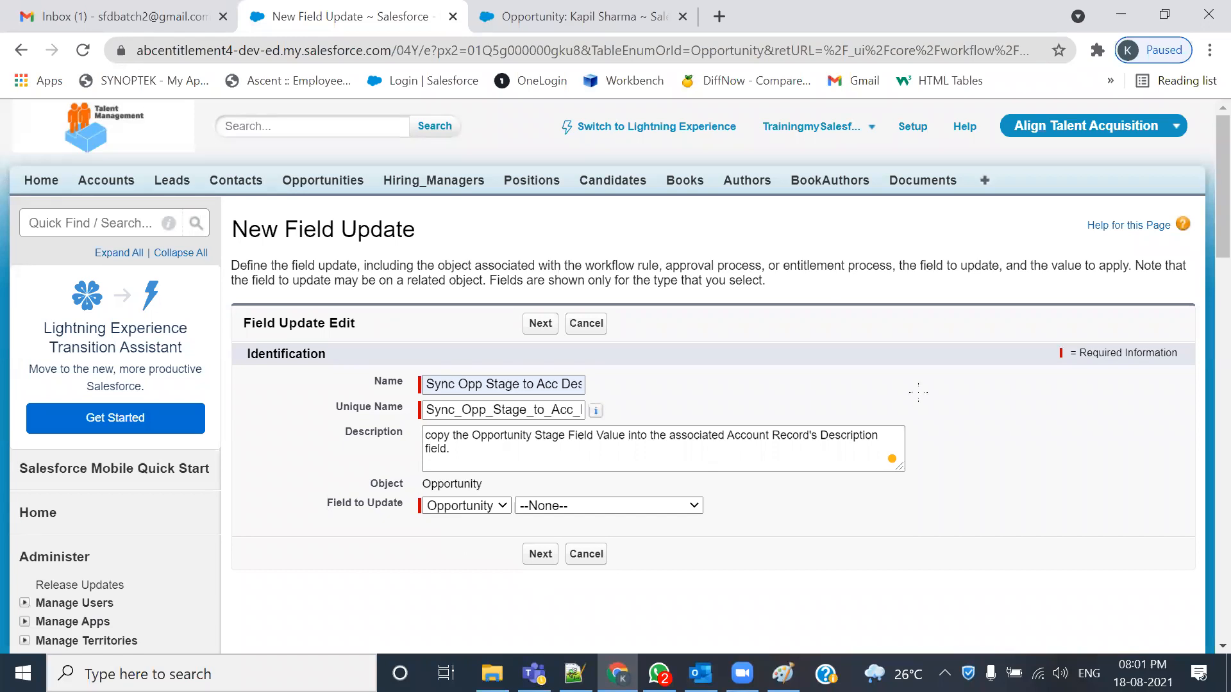
key("alt+Tab")
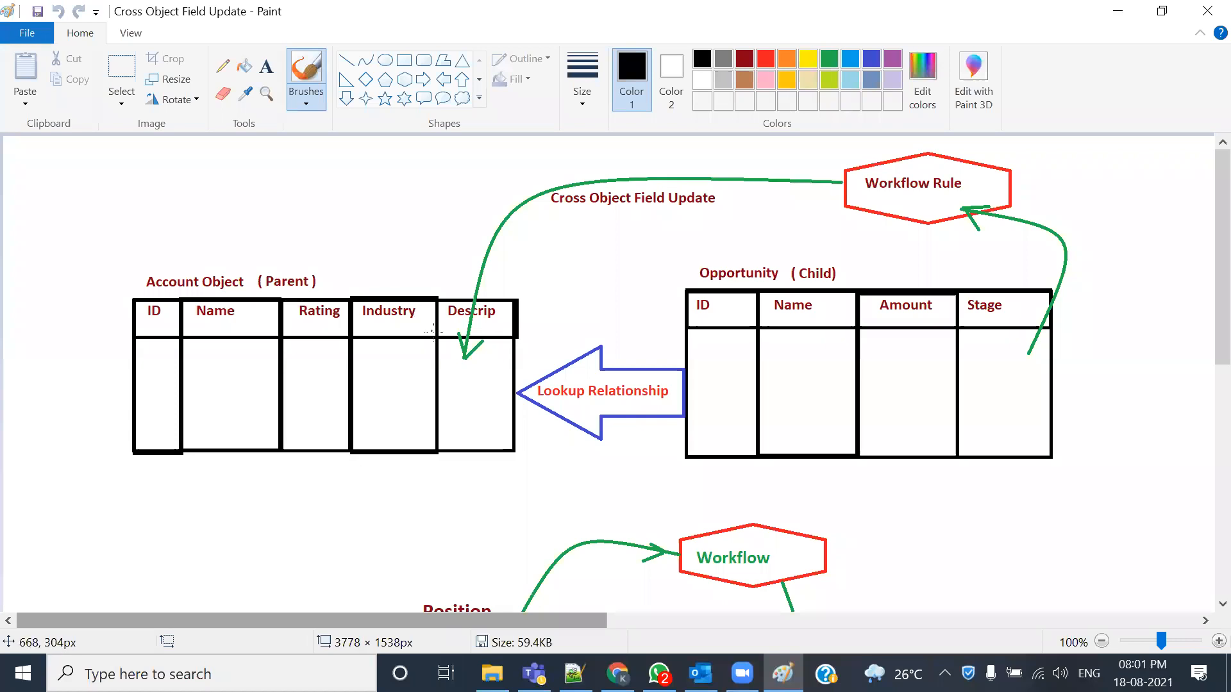
key("alt+Tab")
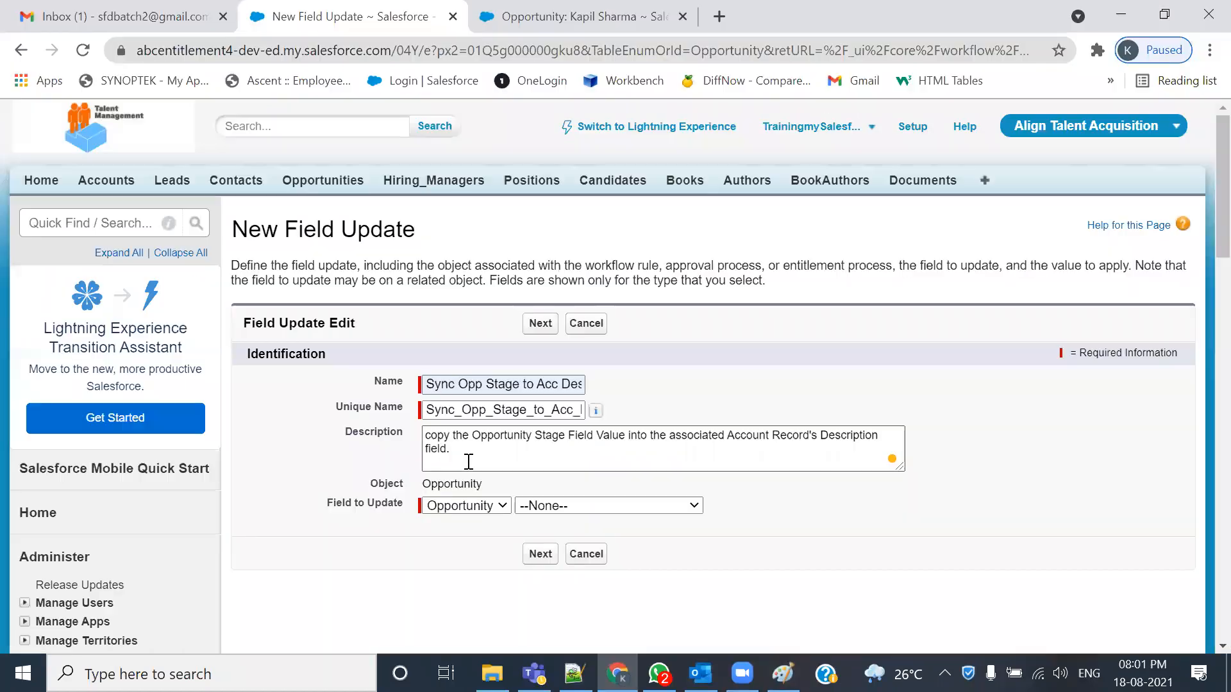
- Set Field to Update to Account: Description, noting its Long Text Area type
left_click(455, 506)
left_click(452, 520)
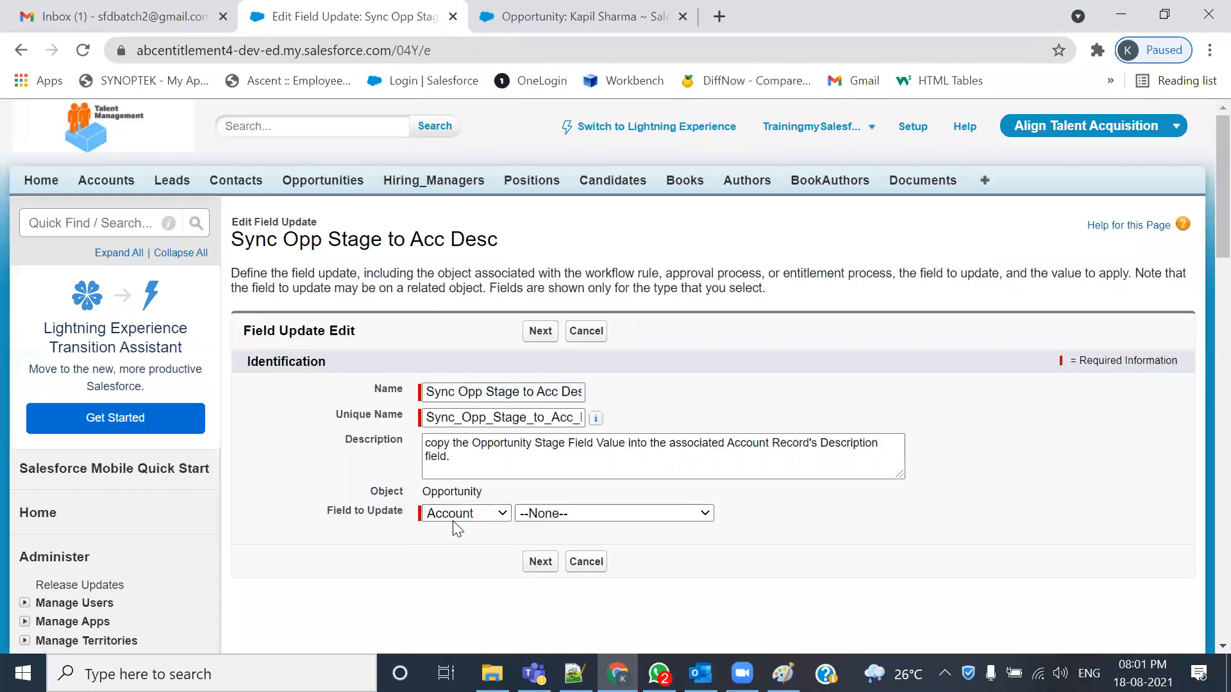
left_click(686, 516)
scroll(710, 272, "down", 1)
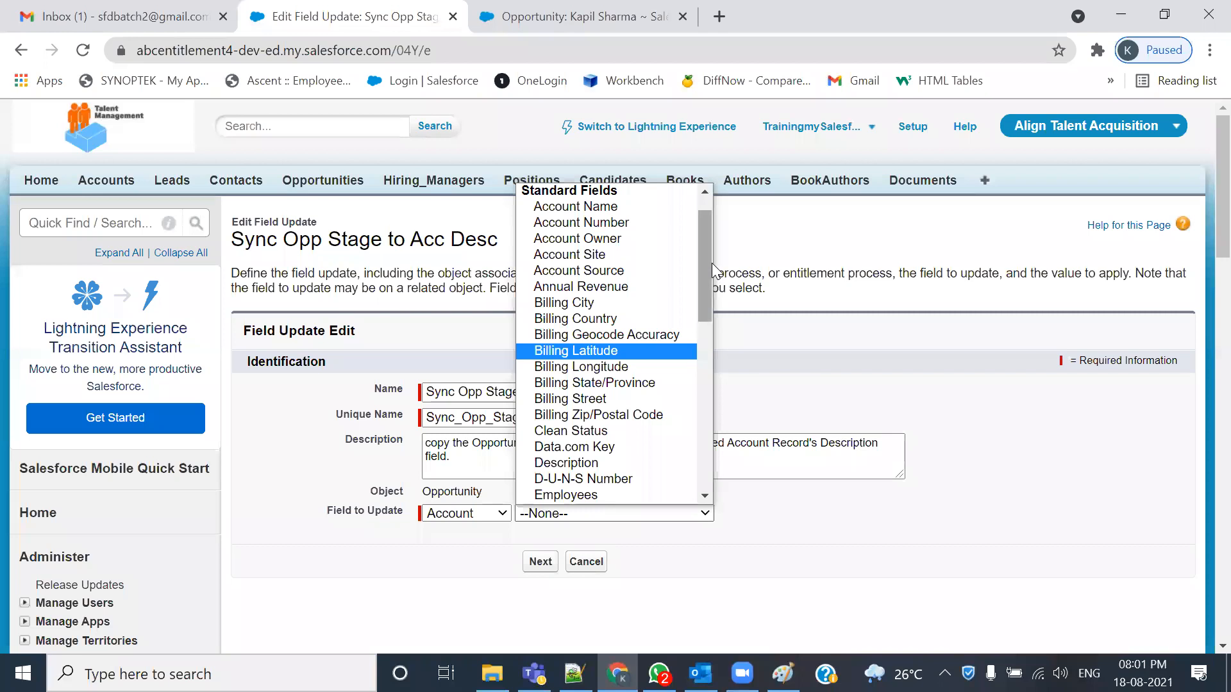
left_click_drag(705, 257, 698, 274)
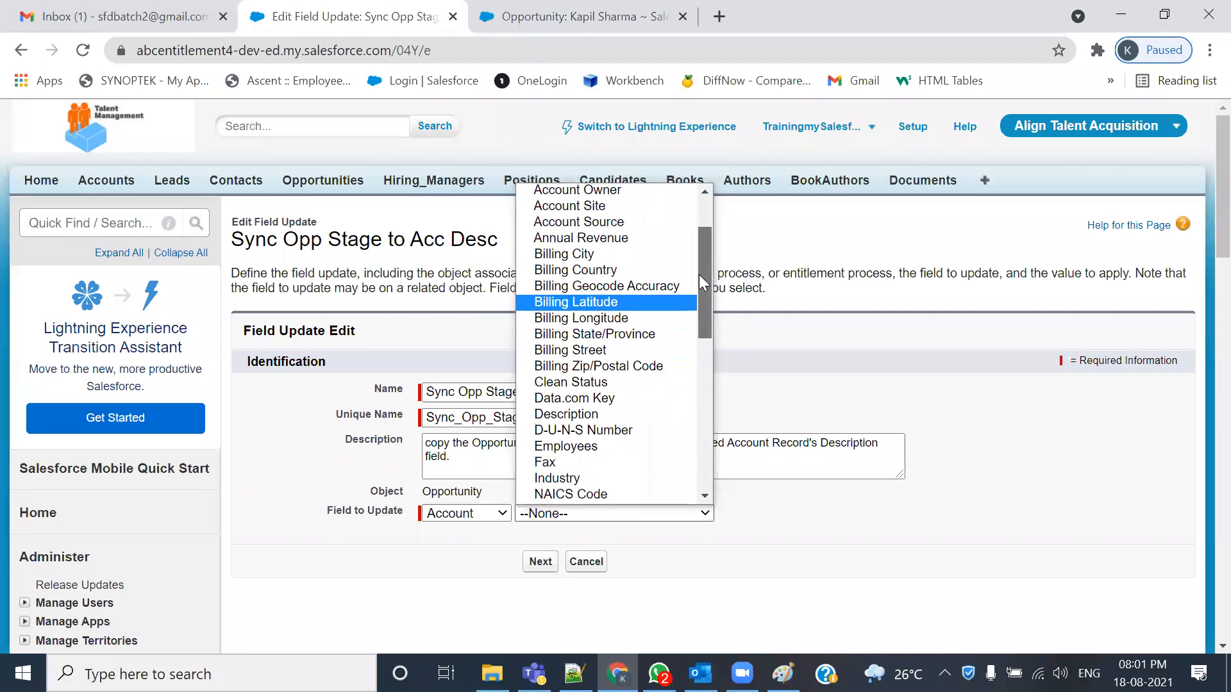
left_click(568, 414)
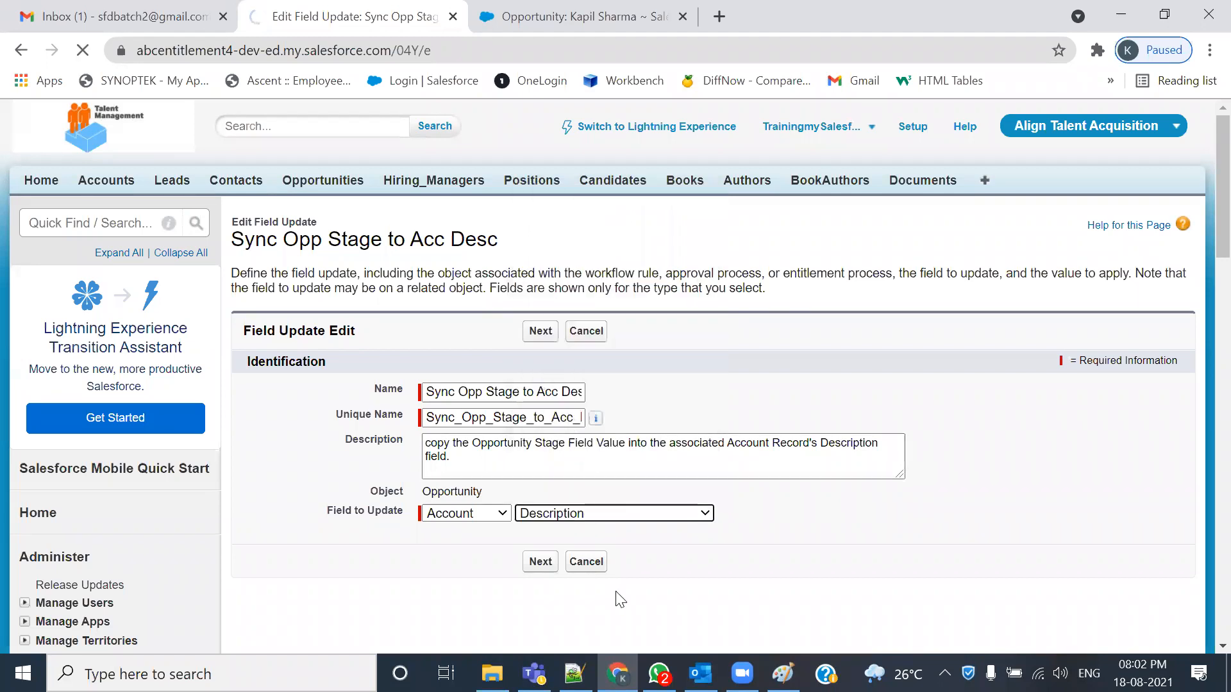
scroll(609, 498, "down", 3)
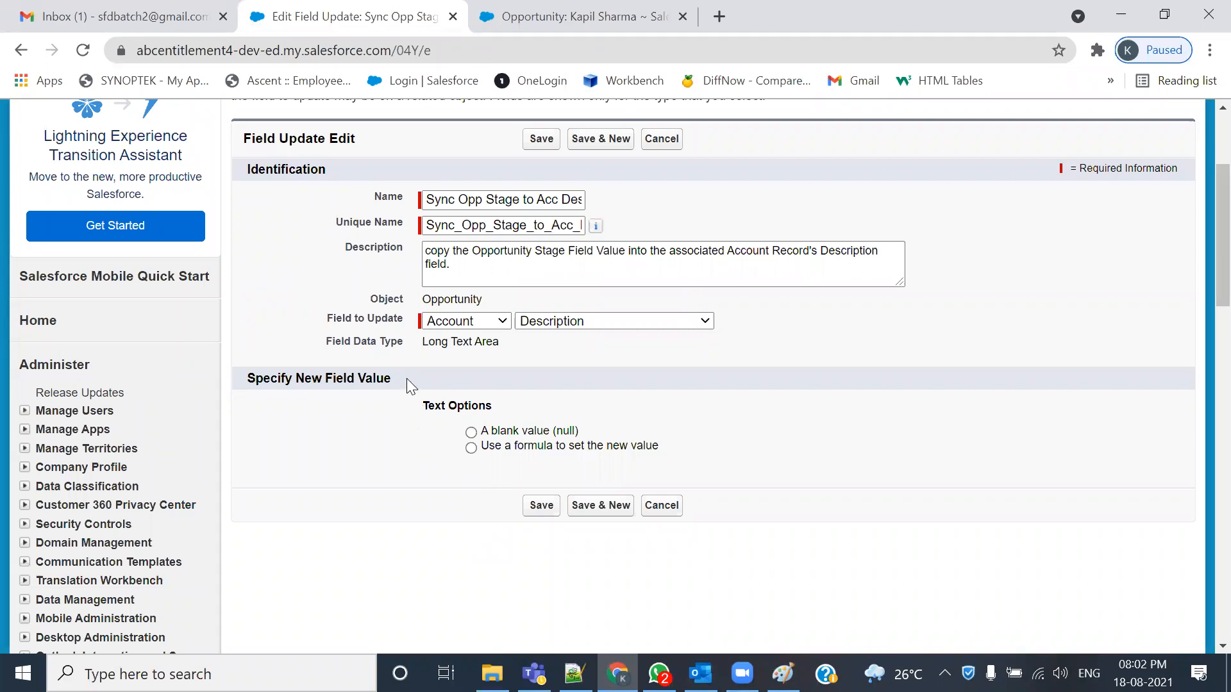
left_click_drag(421, 343, 499, 345)
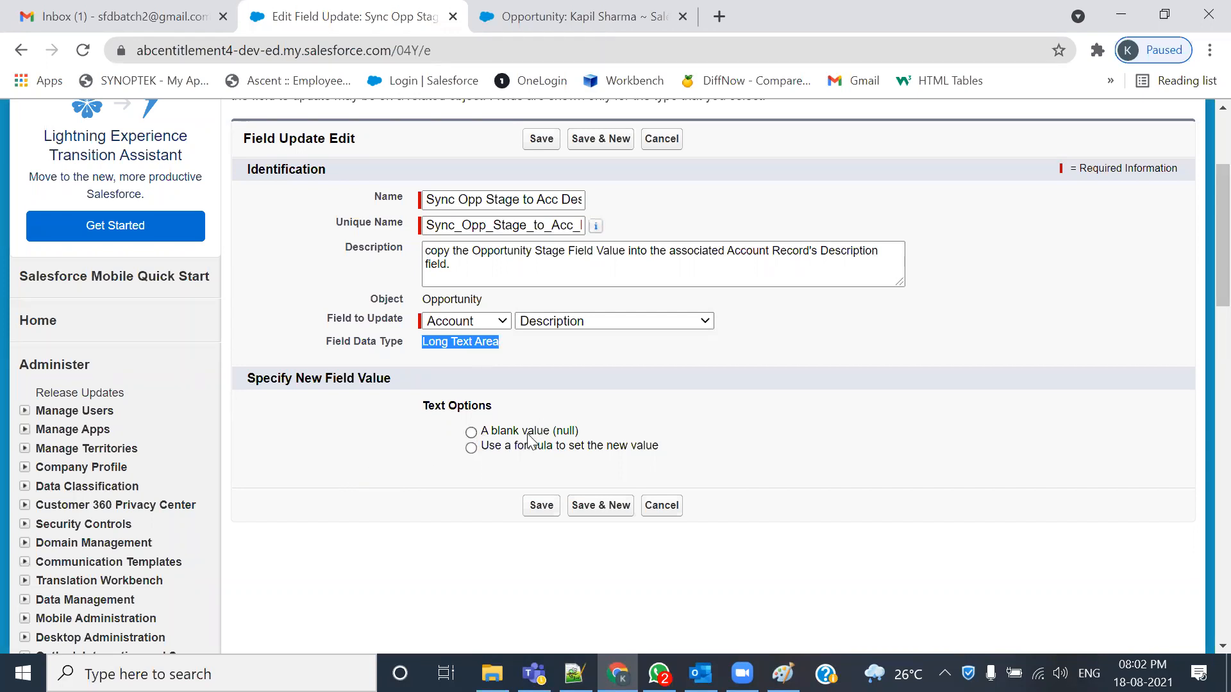
- Choose a formula for the new value and insert the Opportunity Stage field (StageName)
left_click(471, 448)
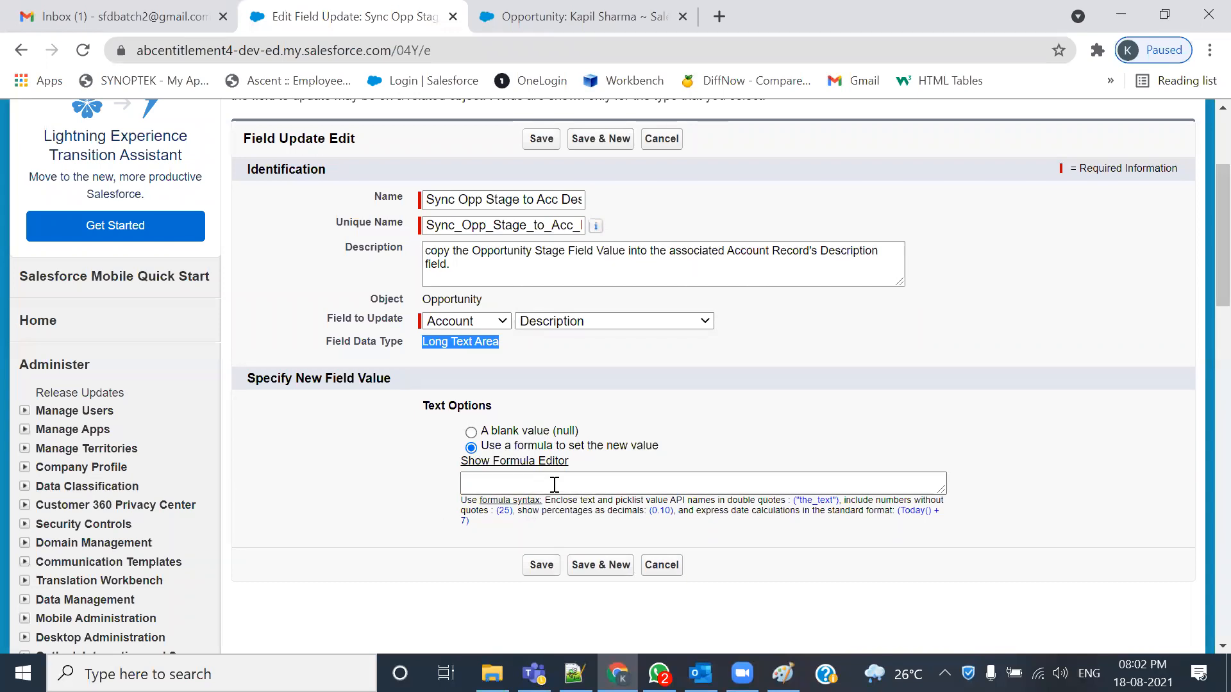
left_click(507, 463)
scroll(521, 489, "down", 5)
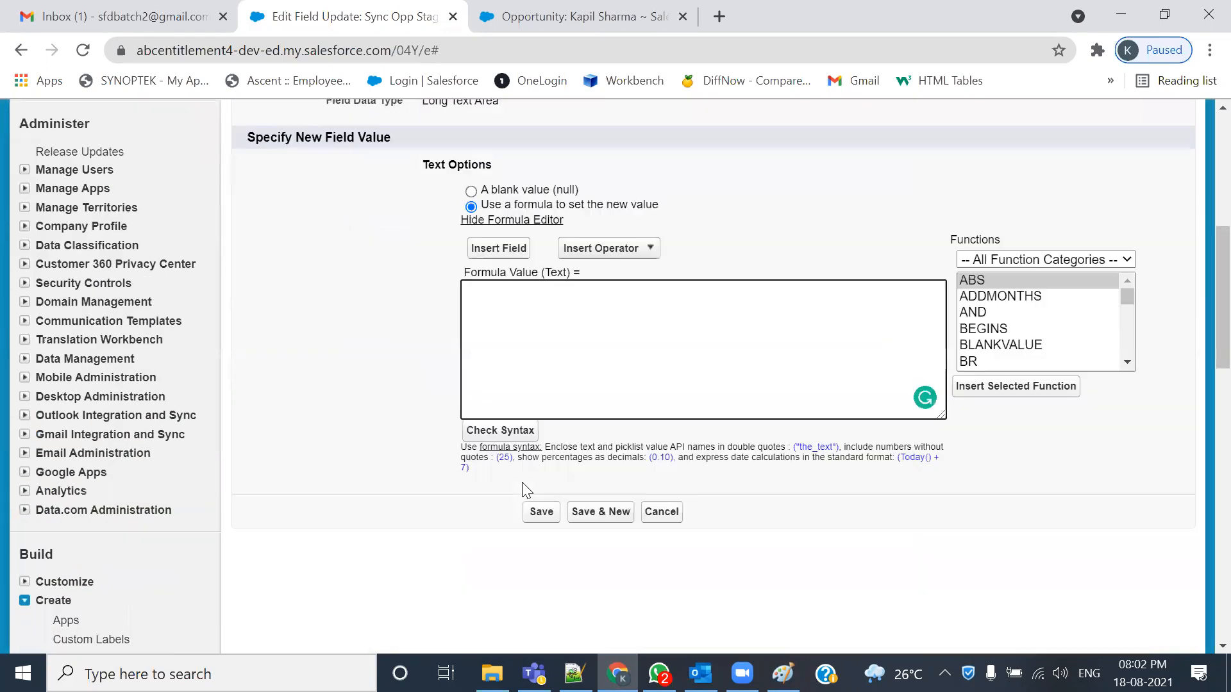
scroll(525, 490, "down", 1)
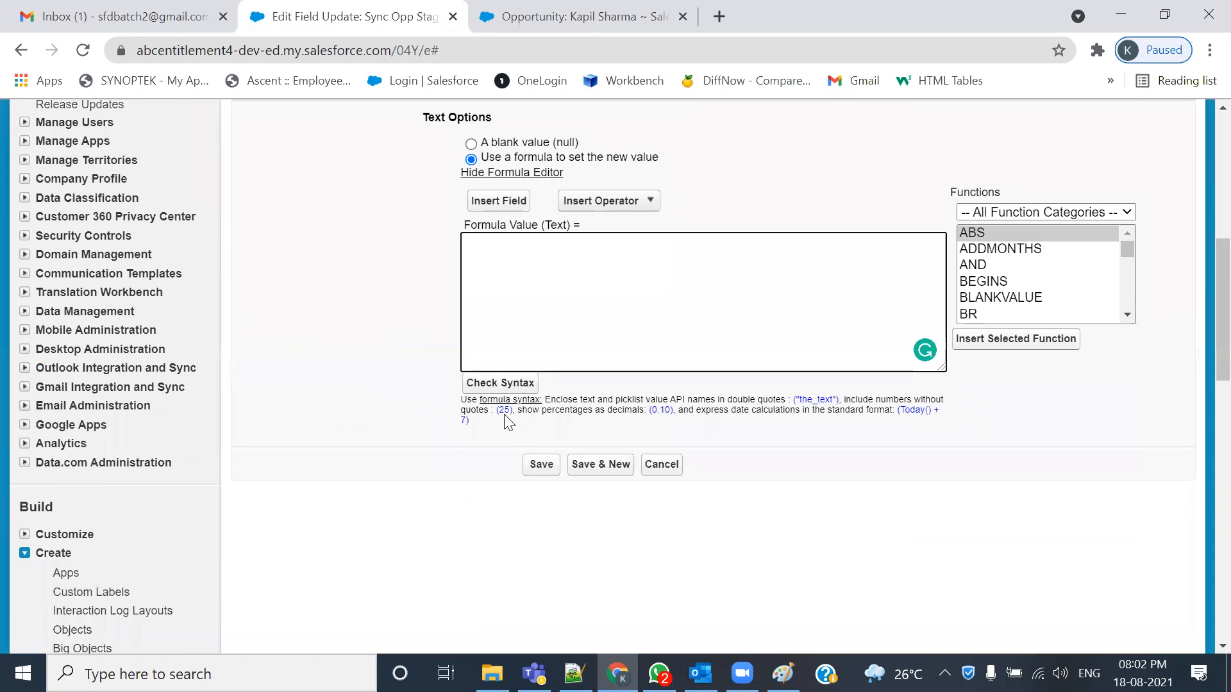
left_click(499, 202)
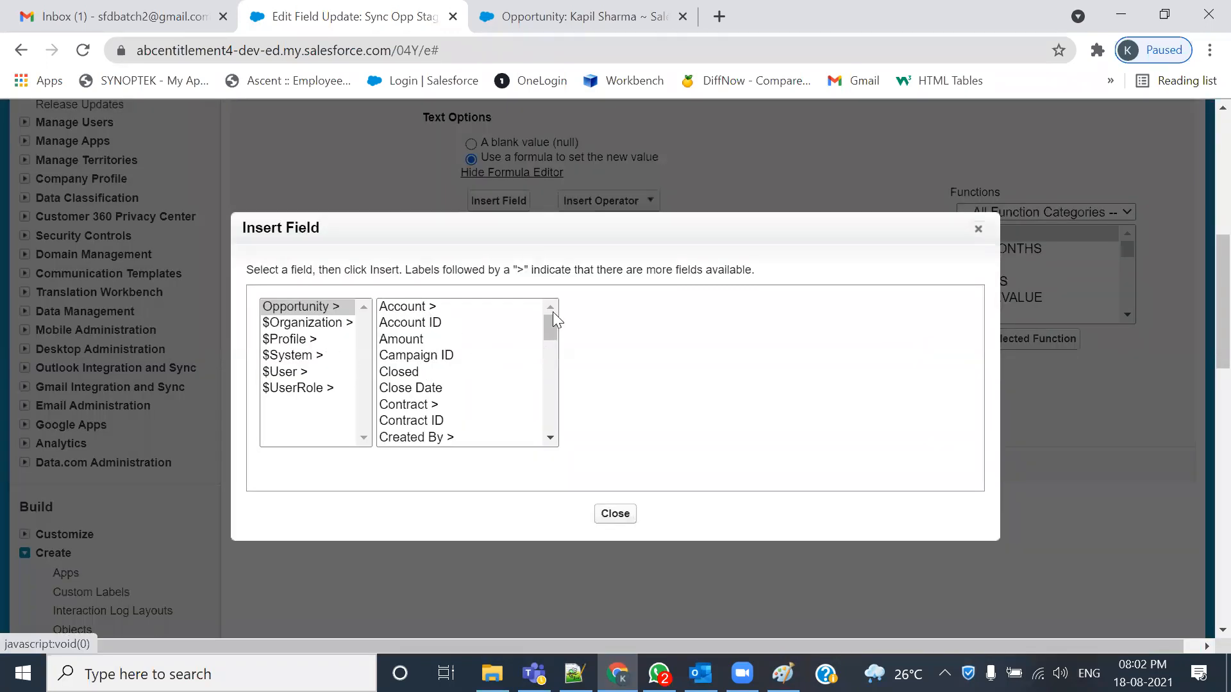
scroll(410, 380, "down", 2)
scroll(411, 379, "down", 8)
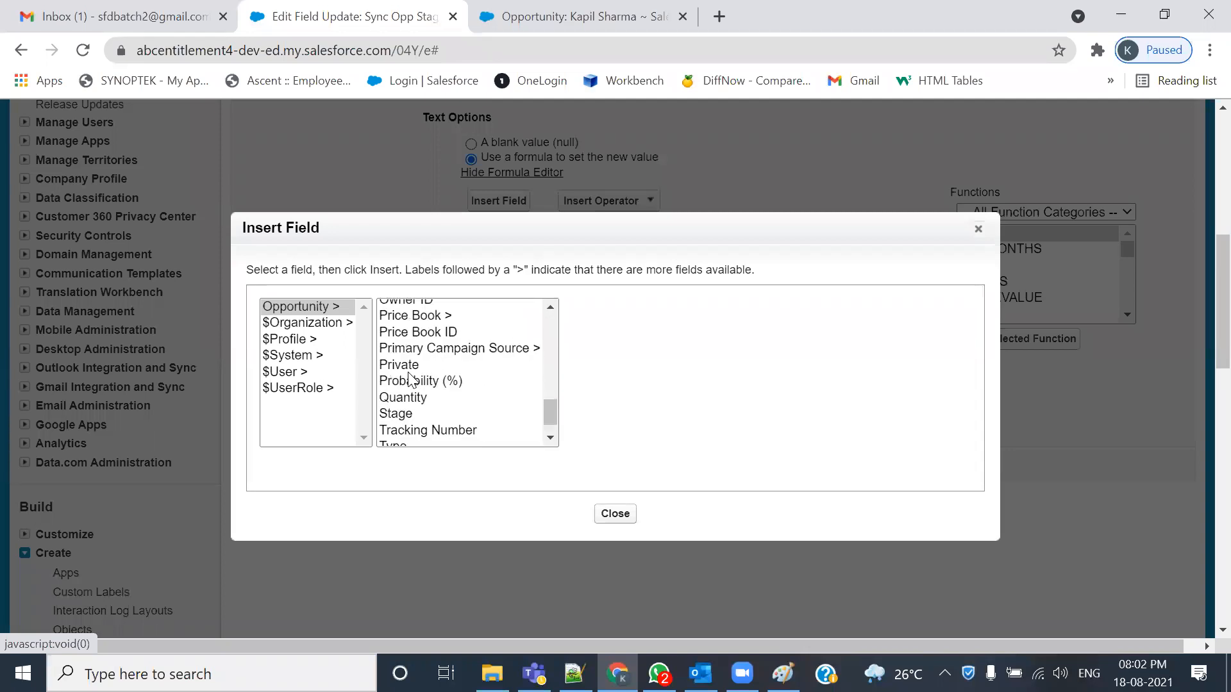
left_click(403, 415)
left_click(606, 412)
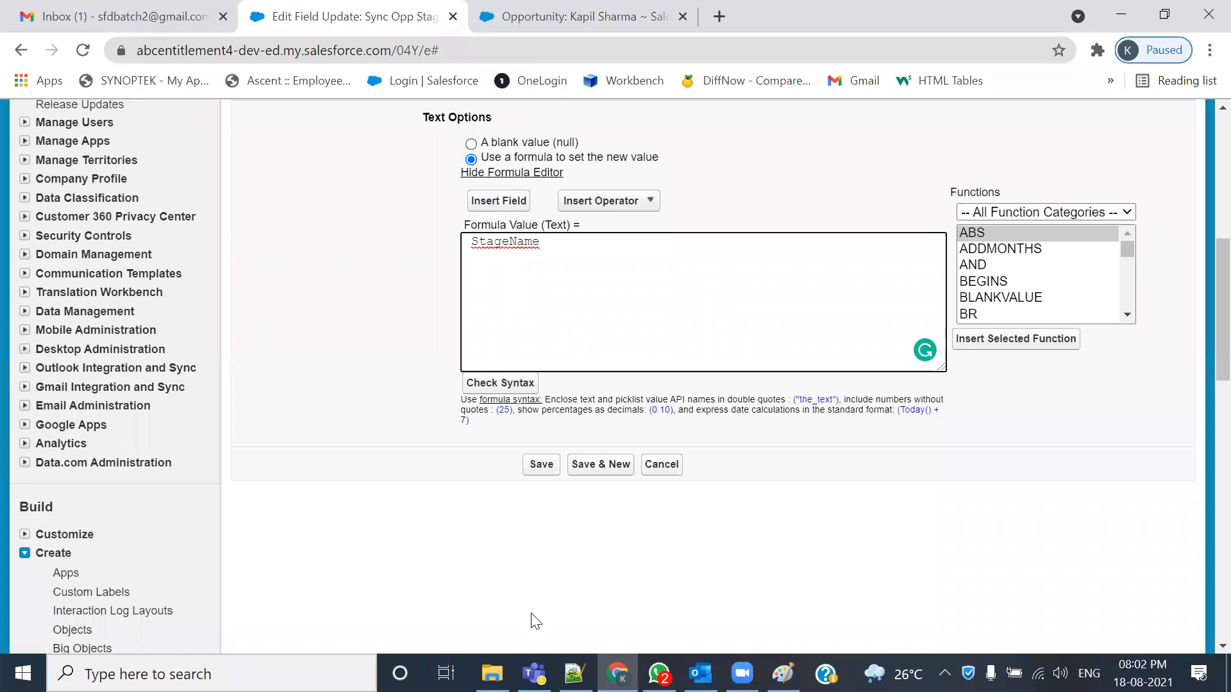
left_click(525, 14)
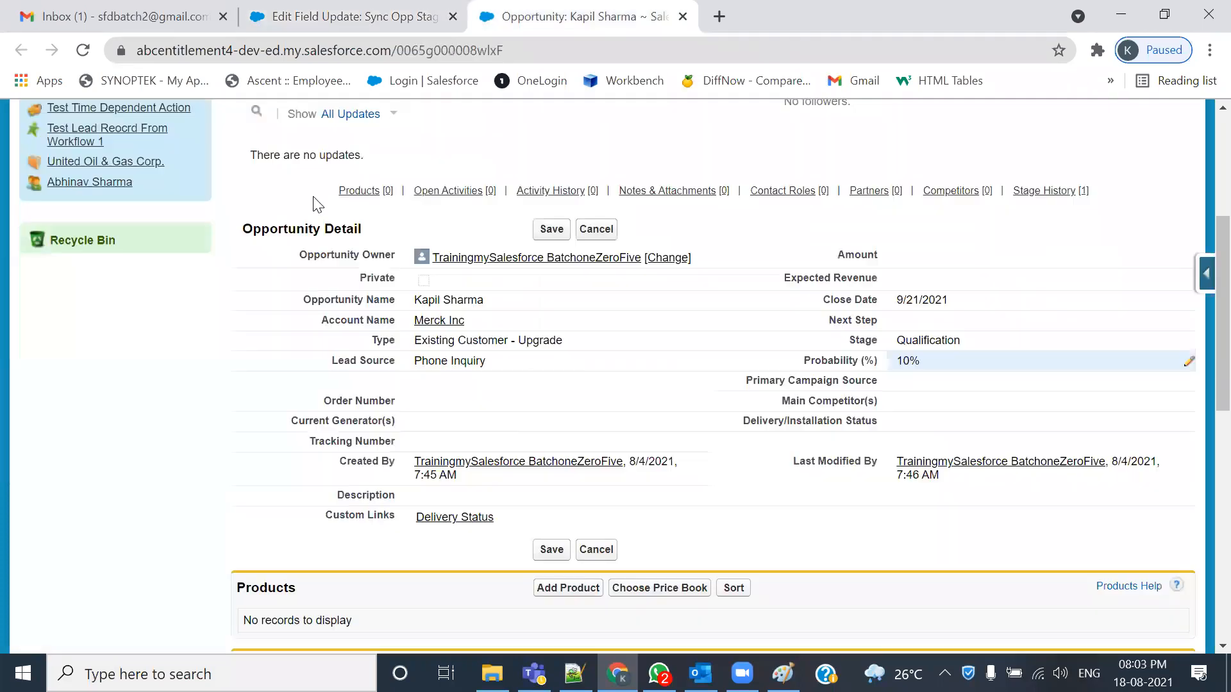
scroll(453, 421, "down", 5)
scroll(453, 421, "up", 5)
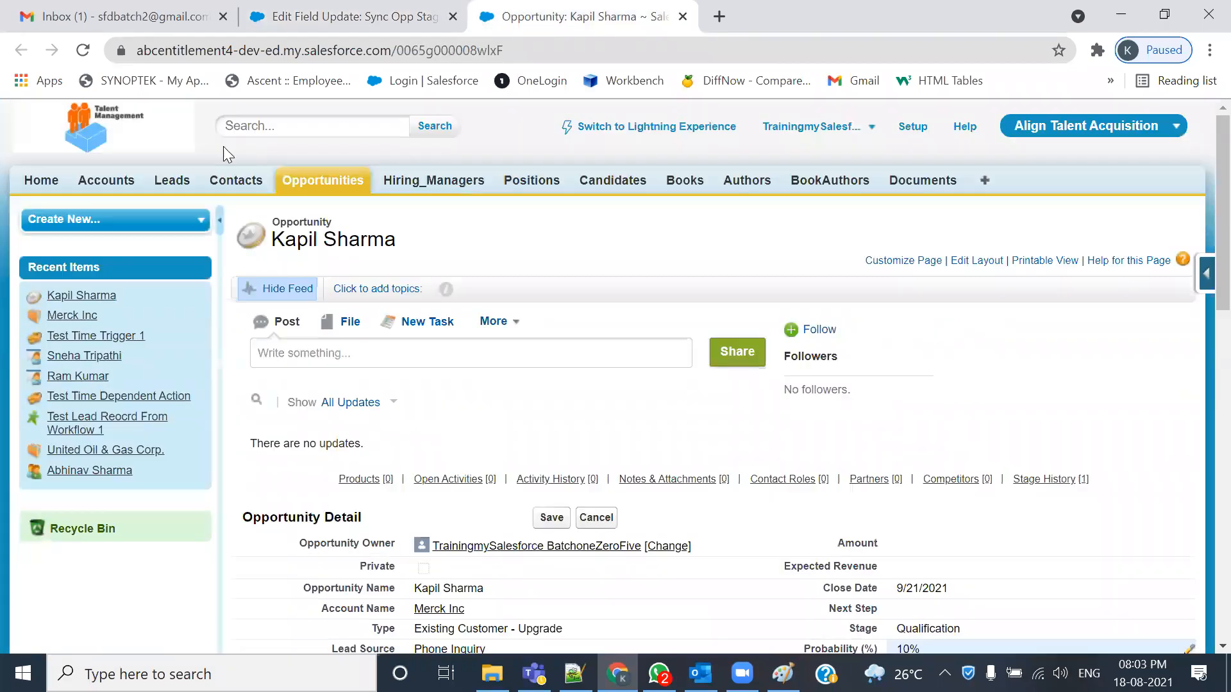
left_click(82, 182)
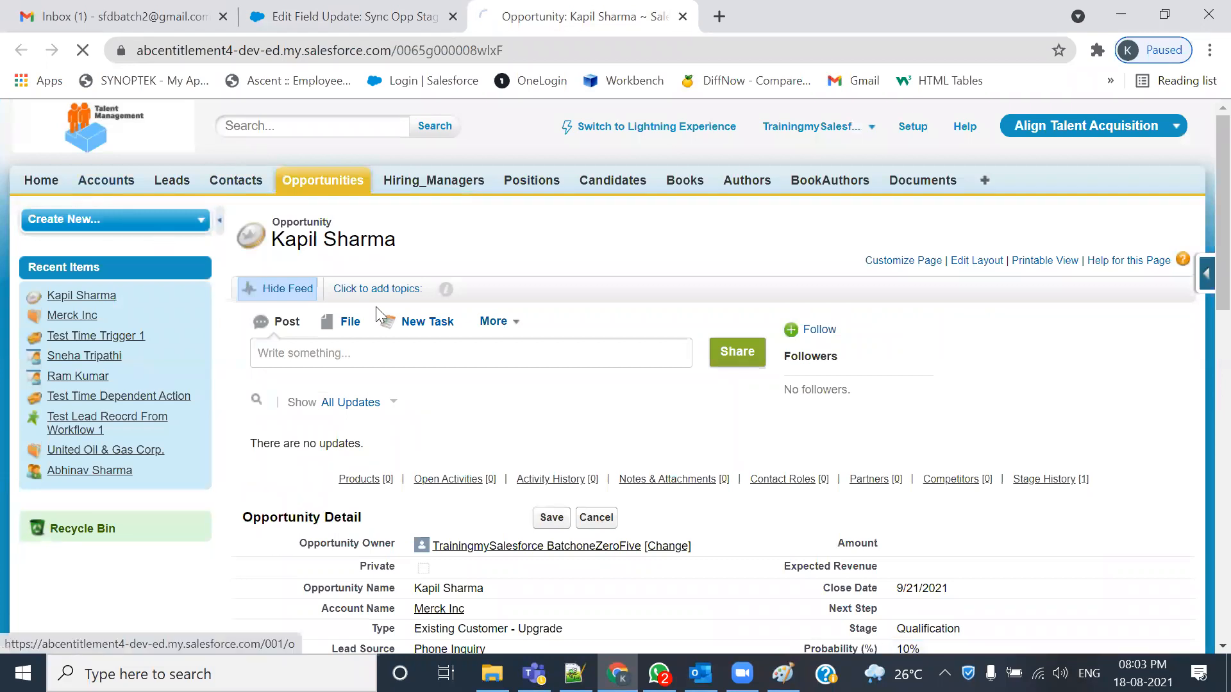
scroll(368, 425, "down", 3)
left_click(264, 224)
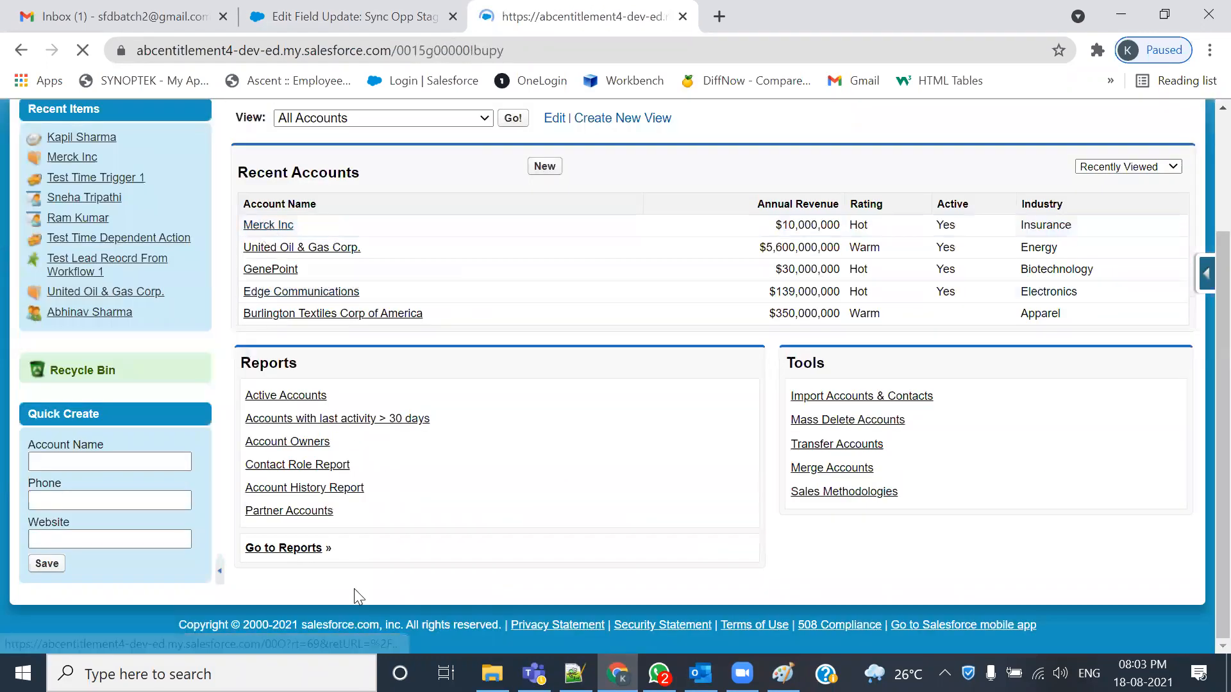
scroll(356, 589, "down", 3)
scroll(359, 595, "down", 7)
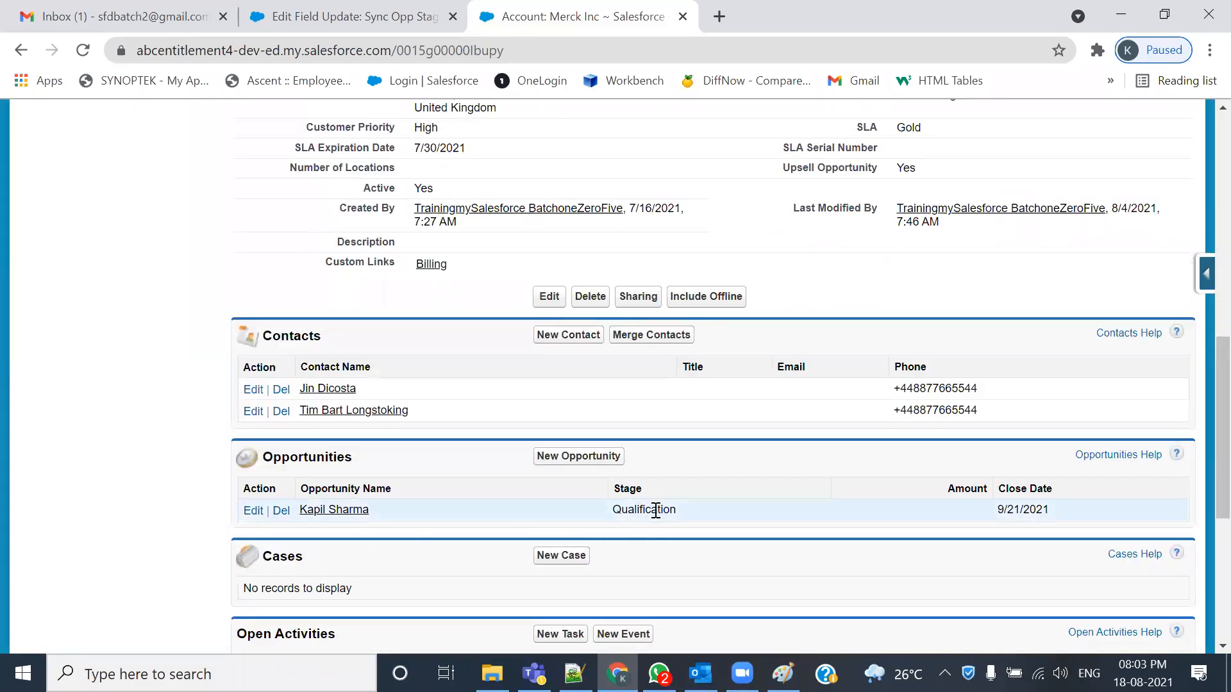
left_click_drag(620, 488, 642, 488)
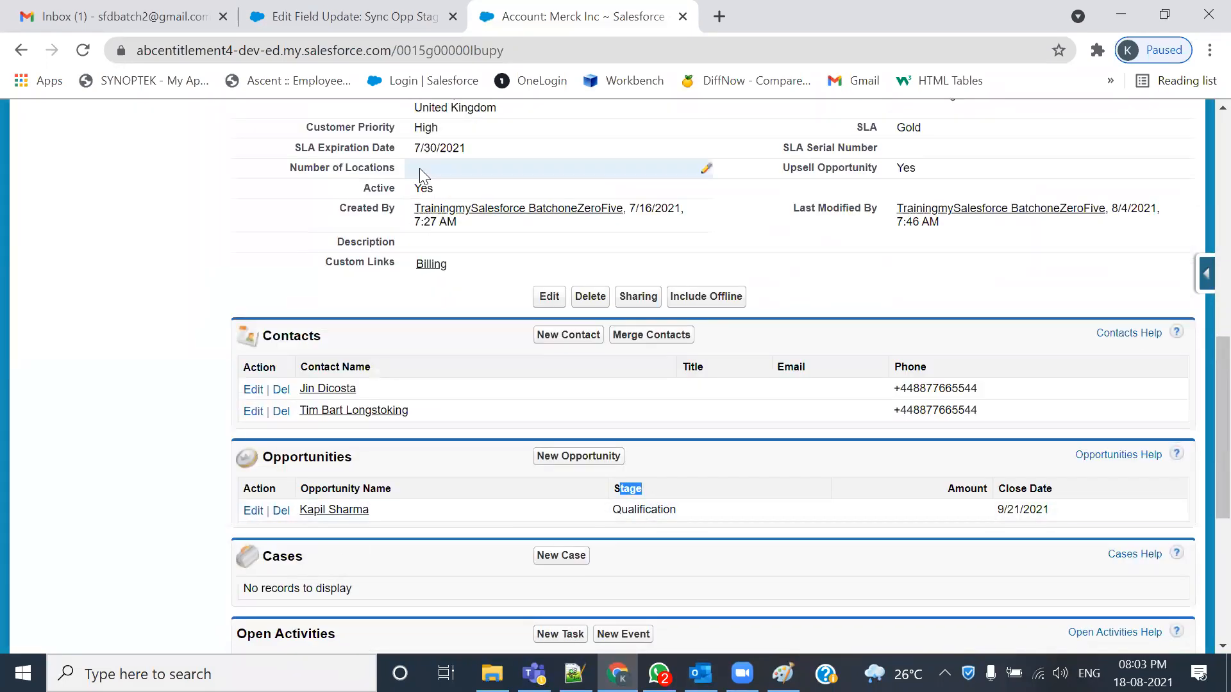
left_click_drag(401, 242, 335, 242)
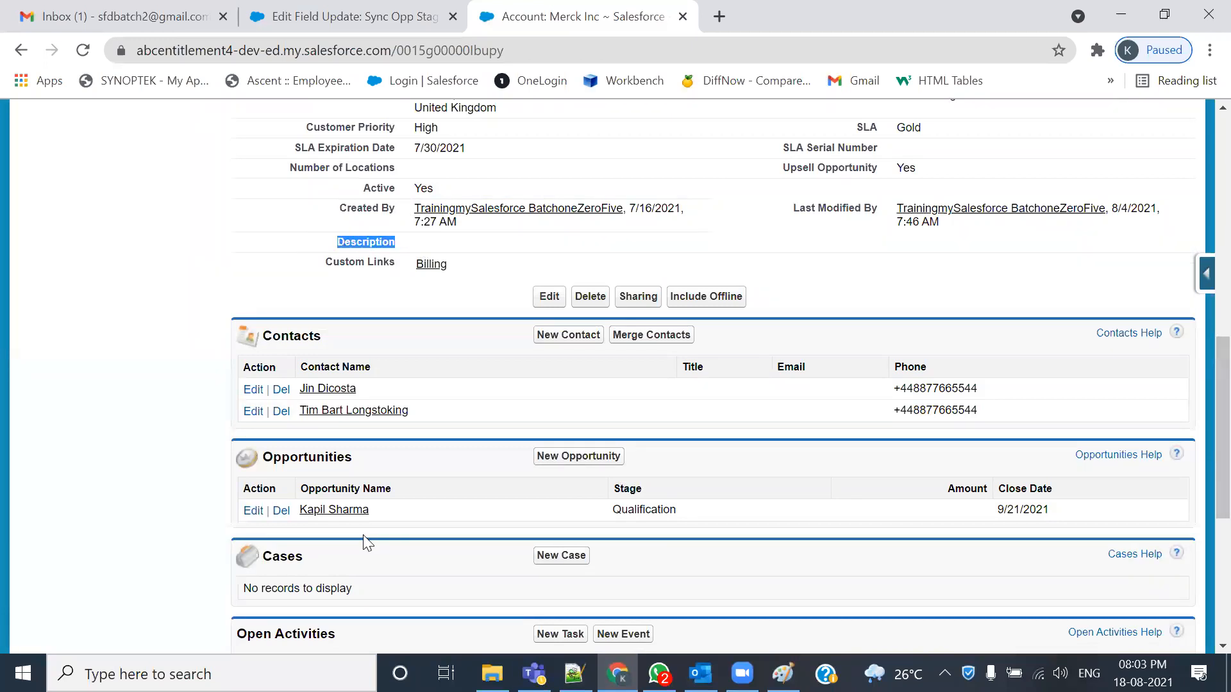
left_click(322, 19)
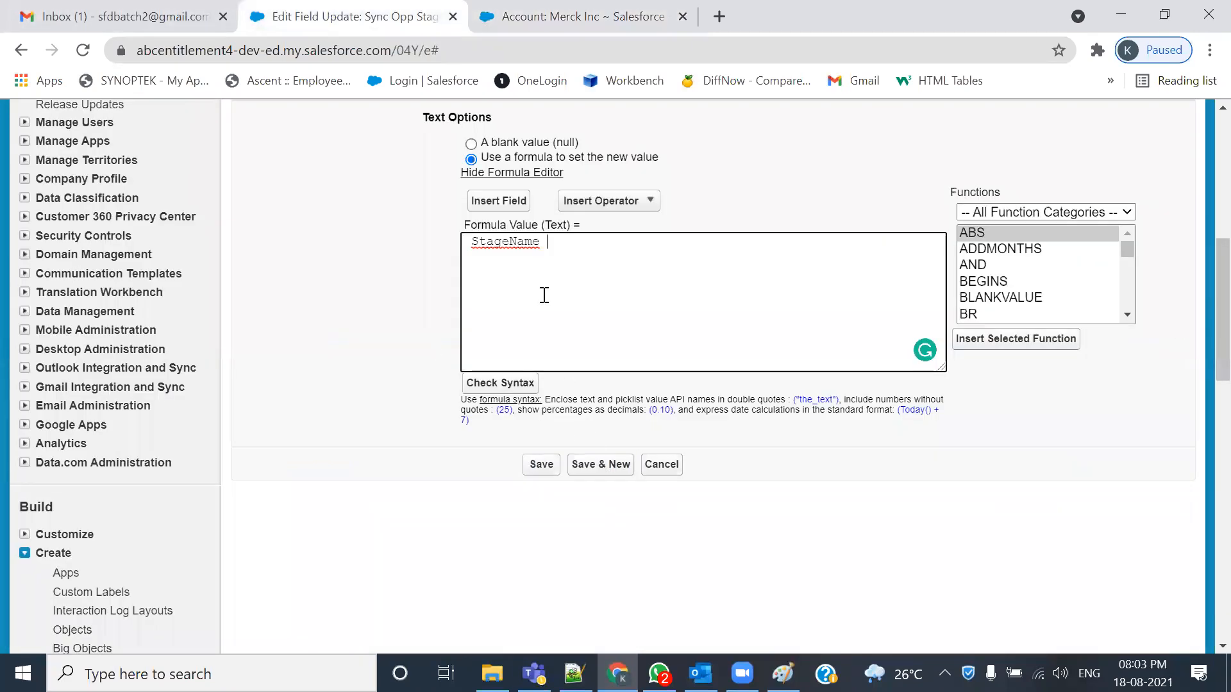
- Check the StageName formula's syntax, note the picklist-field error, then switch to the Merck Inc tab
left_click(492, 387)
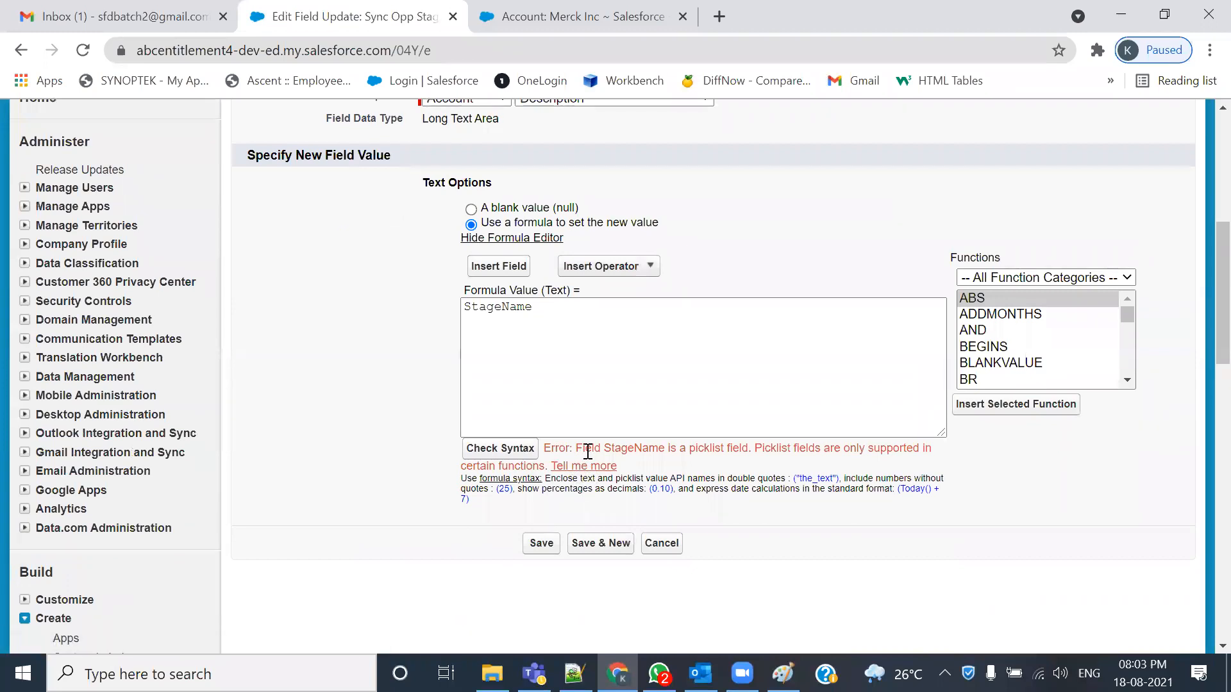
left_click_drag(606, 448, 735, 449)
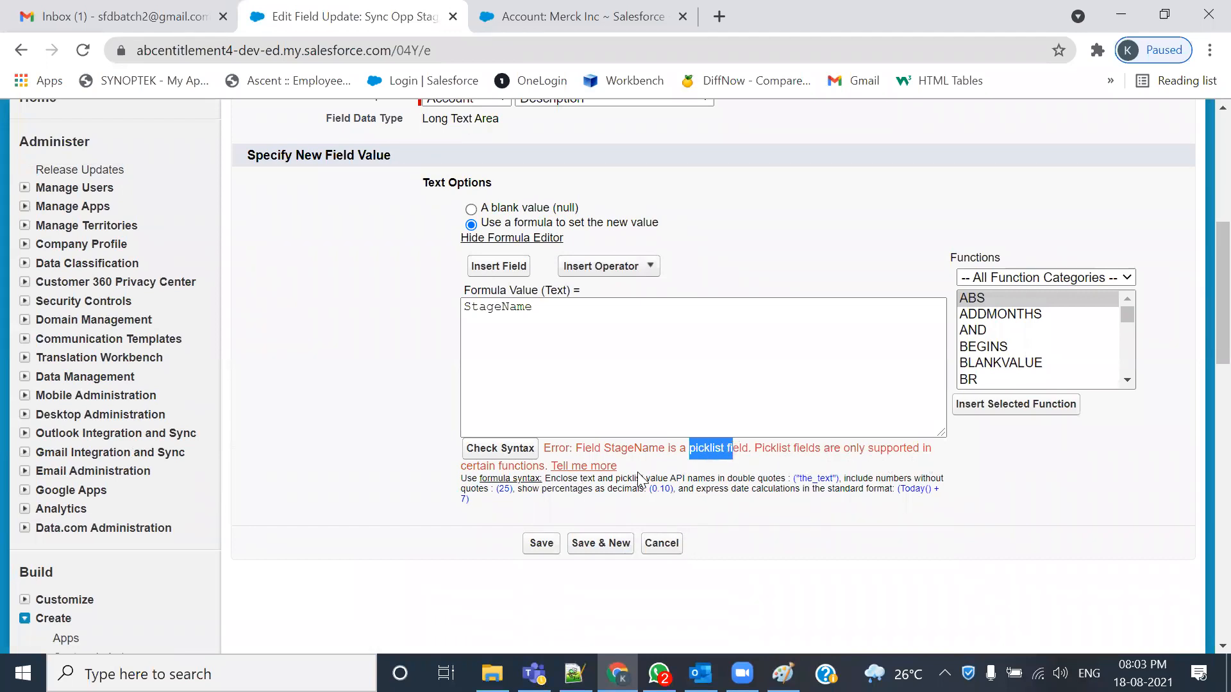
left_click_drag(469, 468, 550, 469)
left_click(620, 395)
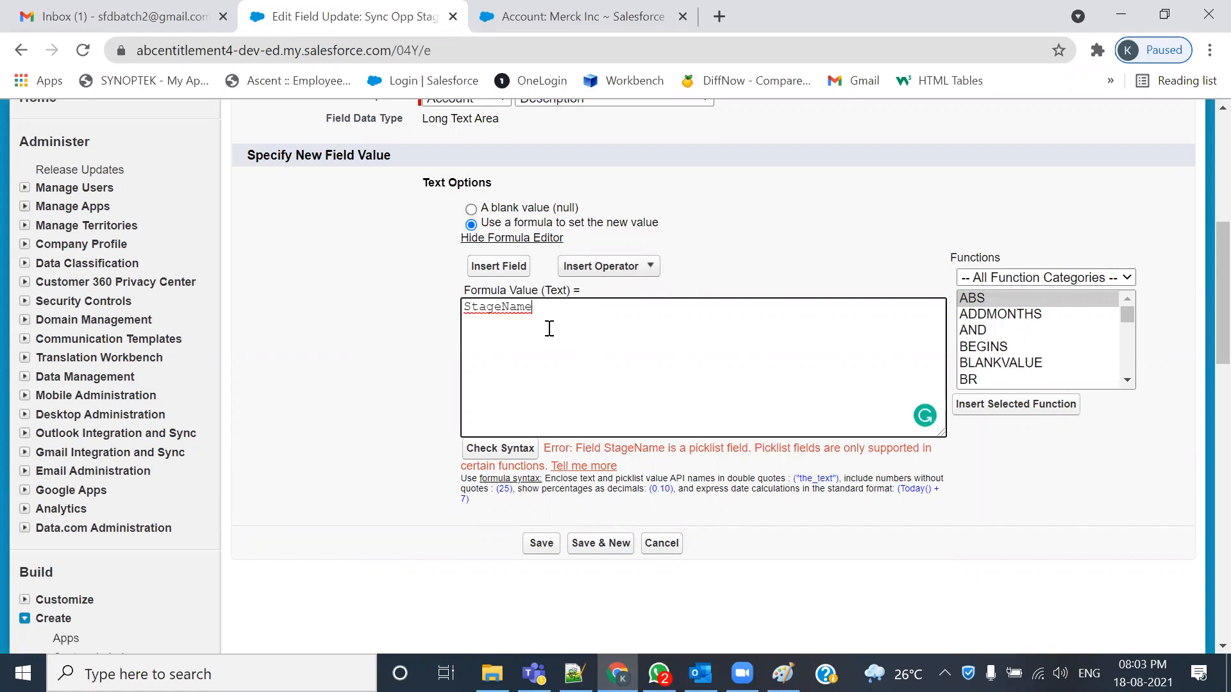
left_click(513, 15)
- Open the Merck Inc opportunity in a new tab and change its Stage from Qualification to Prospecting
scroll(414, 357, "up", 8)
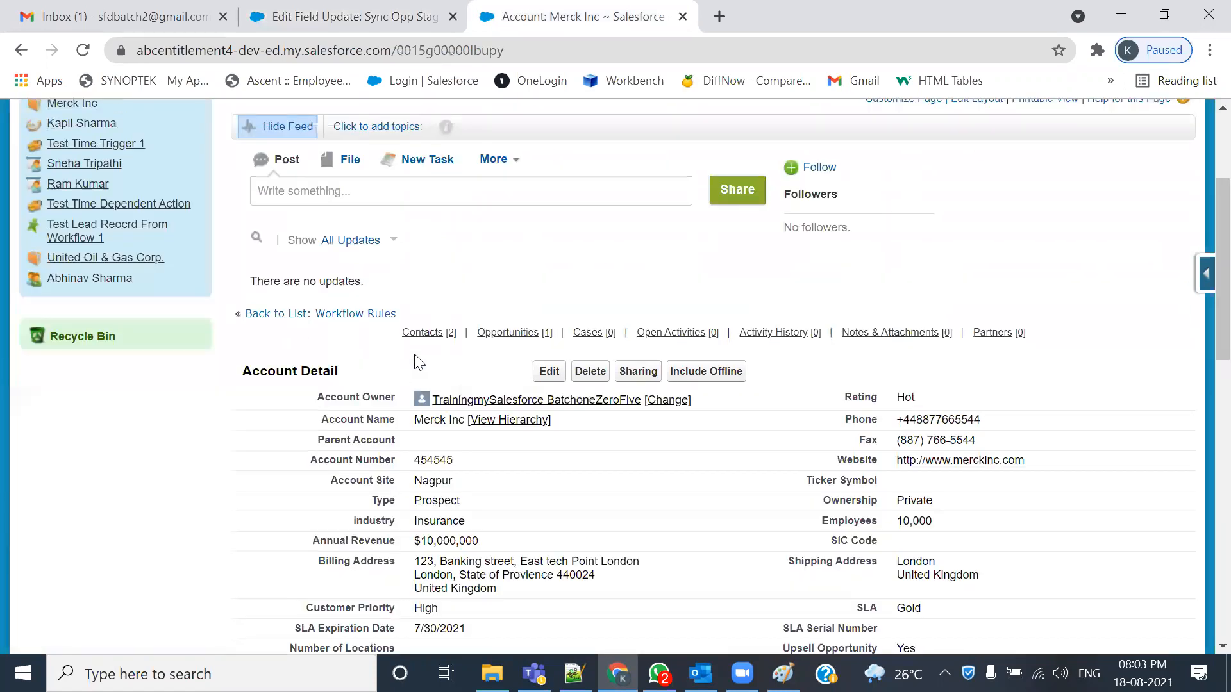
scroll(414, 357, "up", 3)
left_click(336, 188, "ctrl")
left_click(736, 21)
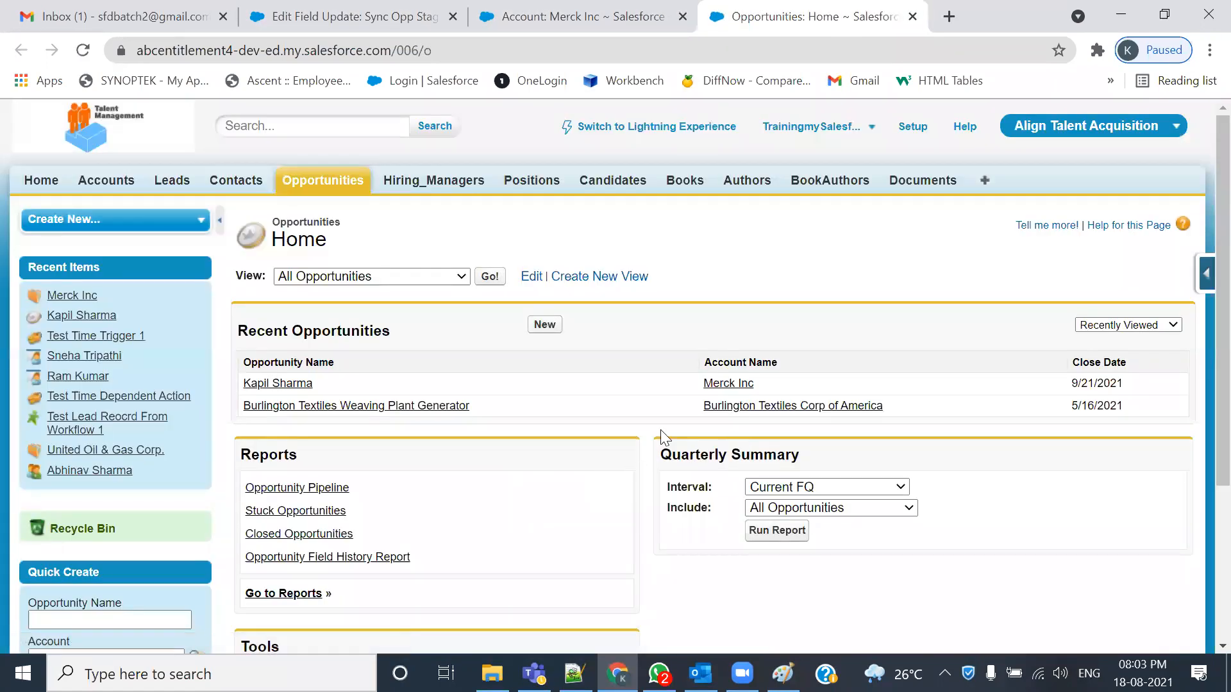
left_click(282, 384)
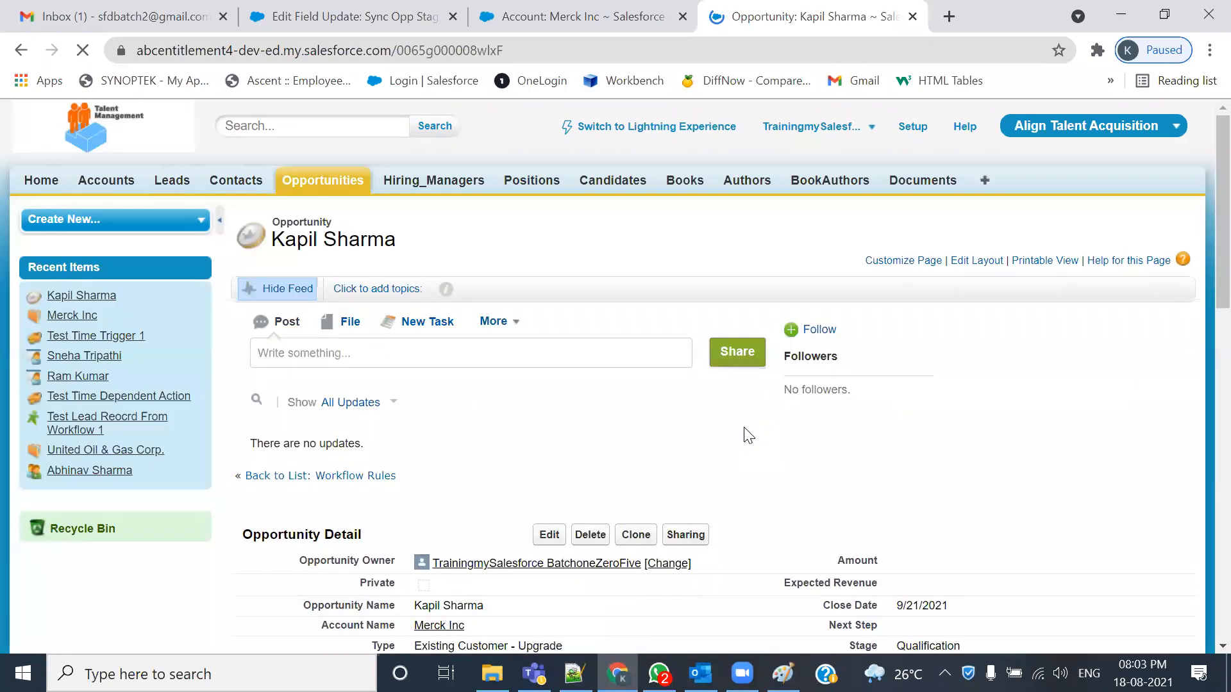
scroll(744, 427, "down", 5)
scroll(533, 326, "up", 4)
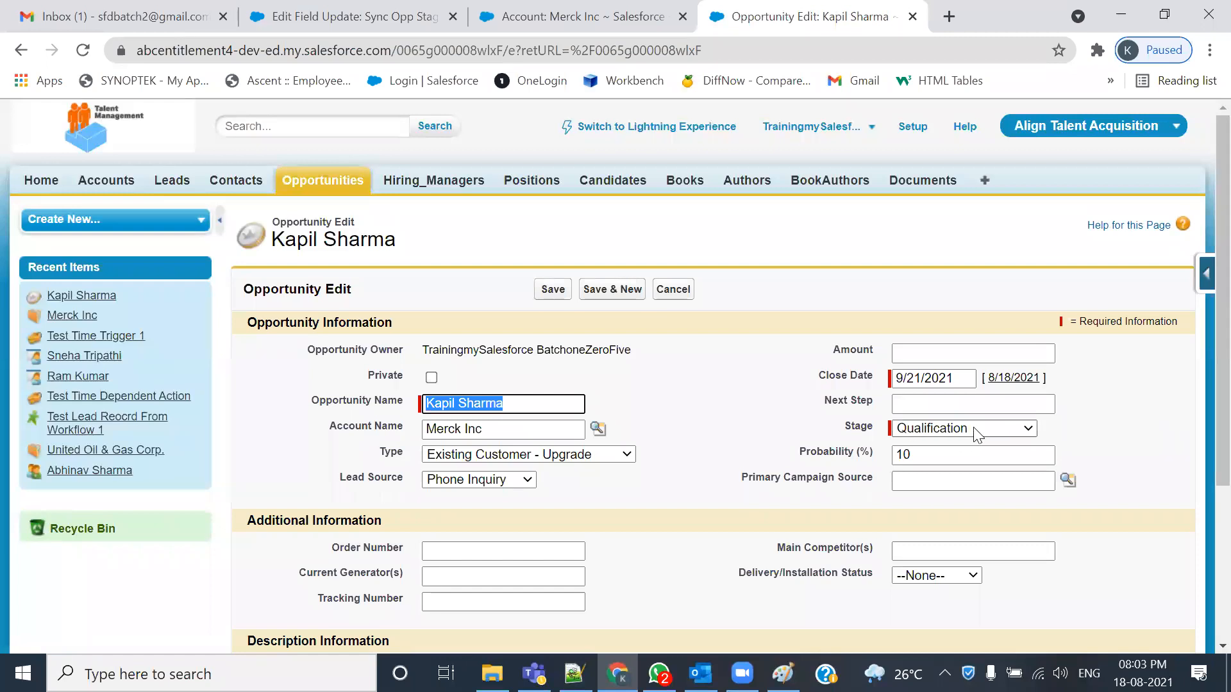
left_click(978, 436)
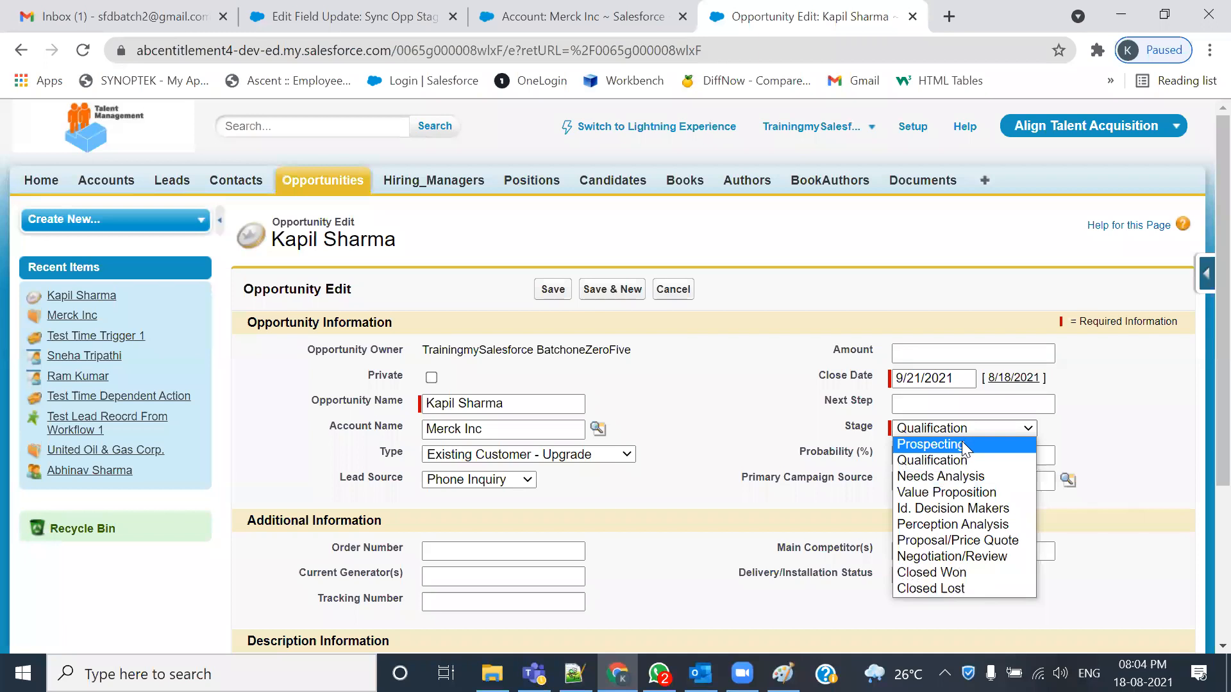
left_click(933, 445)
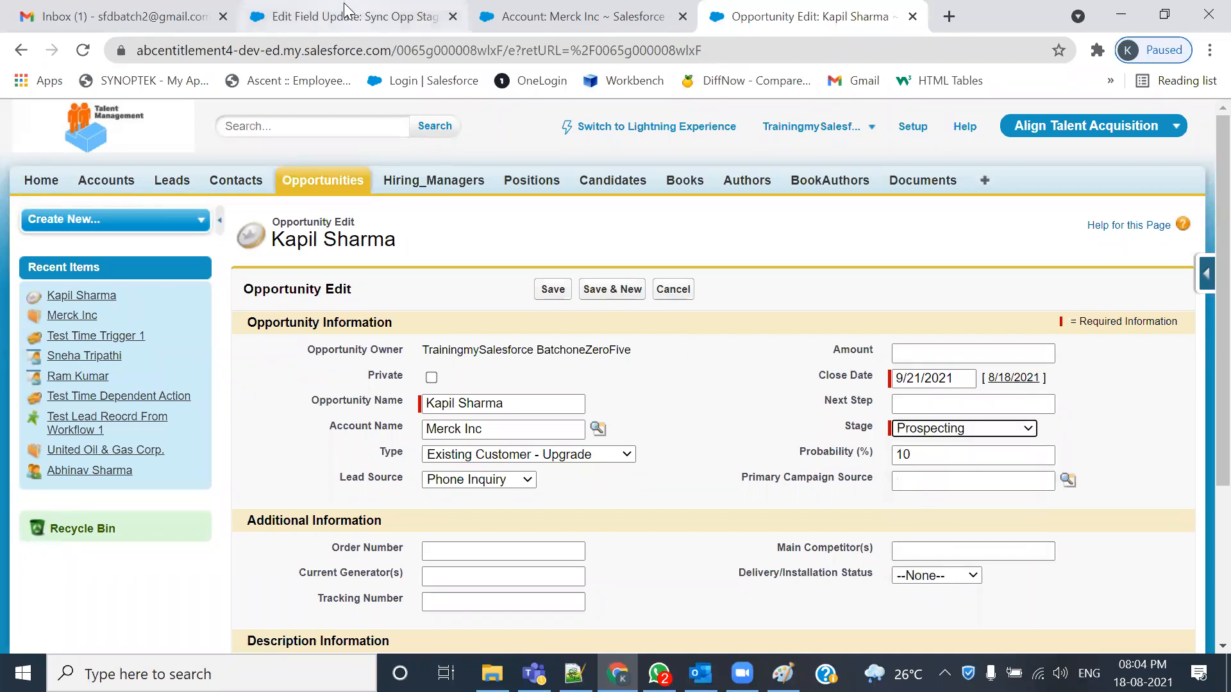
left_click(350, 16)
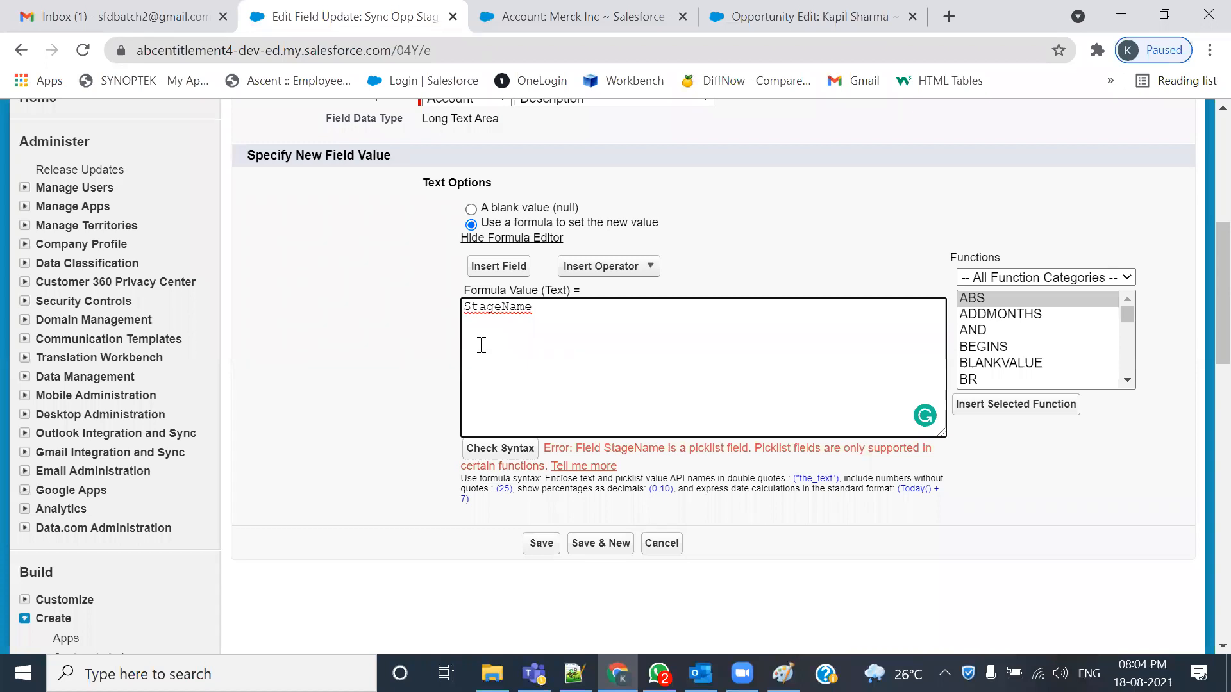
- Wrap the StageName field in the field update formula as Text(StageName)
key("Home")
type("Text (")
key("End")
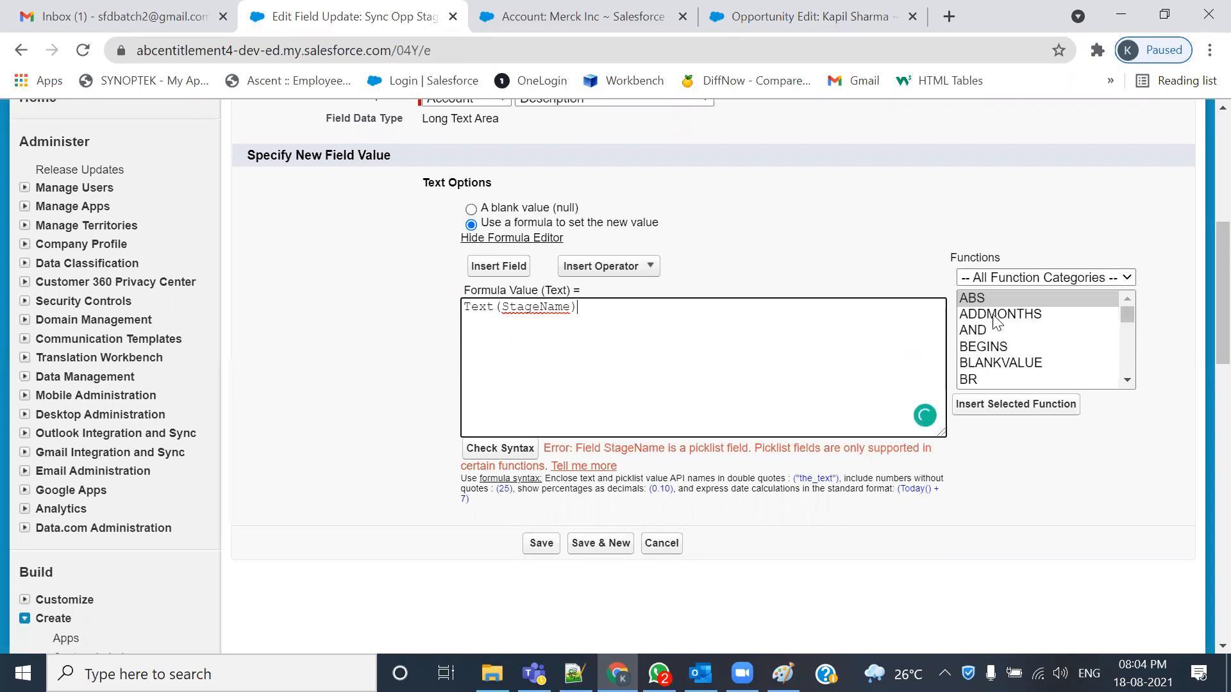
left_click_drag(1125, 313, 1128, 381)
scroll(1021, 331, "up", 2)
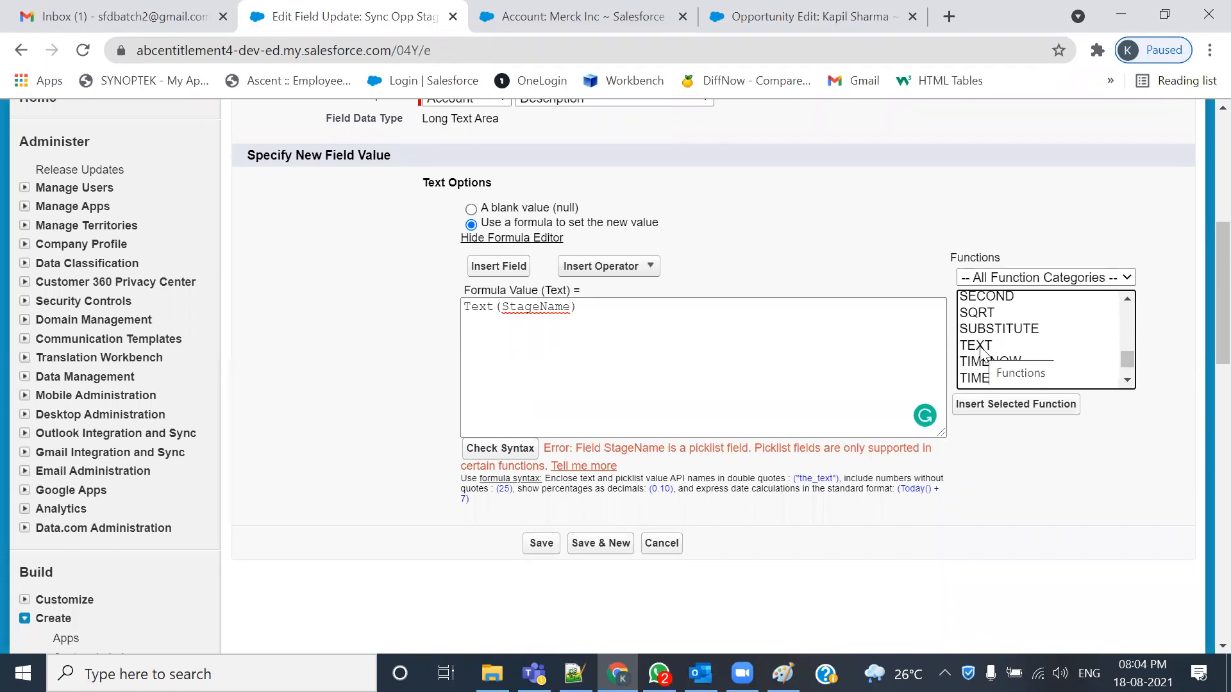
left_click(614, 310)
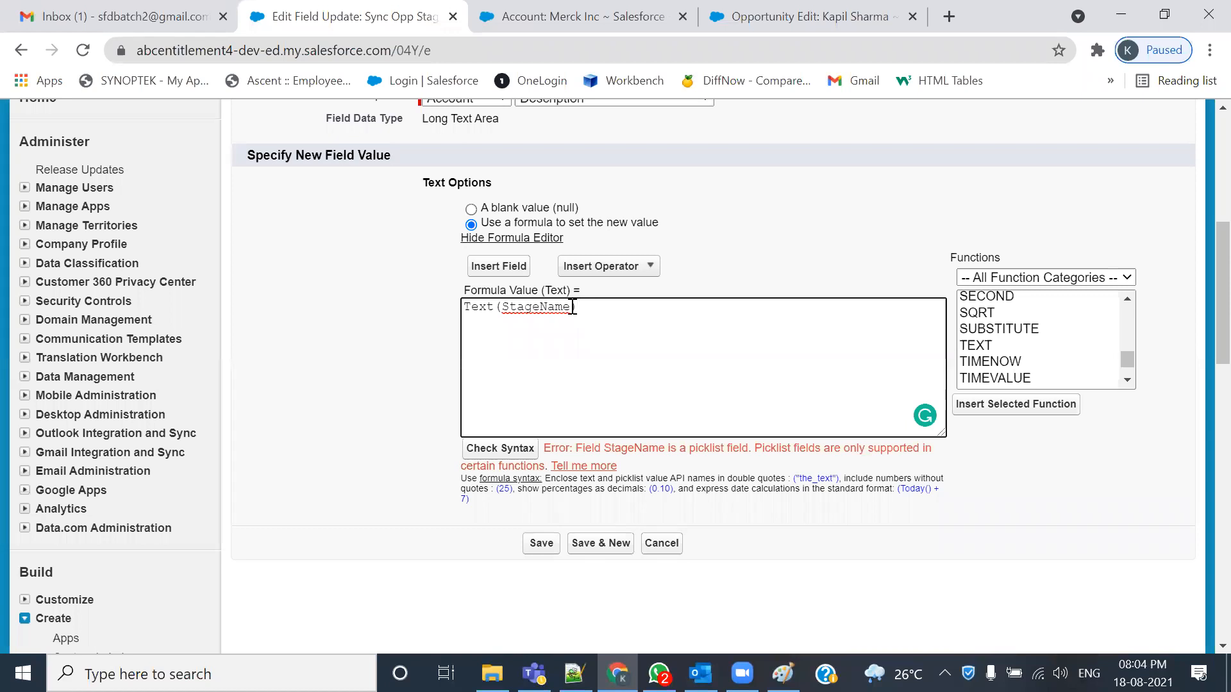
left_click_drag(566, 310, 502, 308)
left_click(539, 332)
left_click(782, 11)
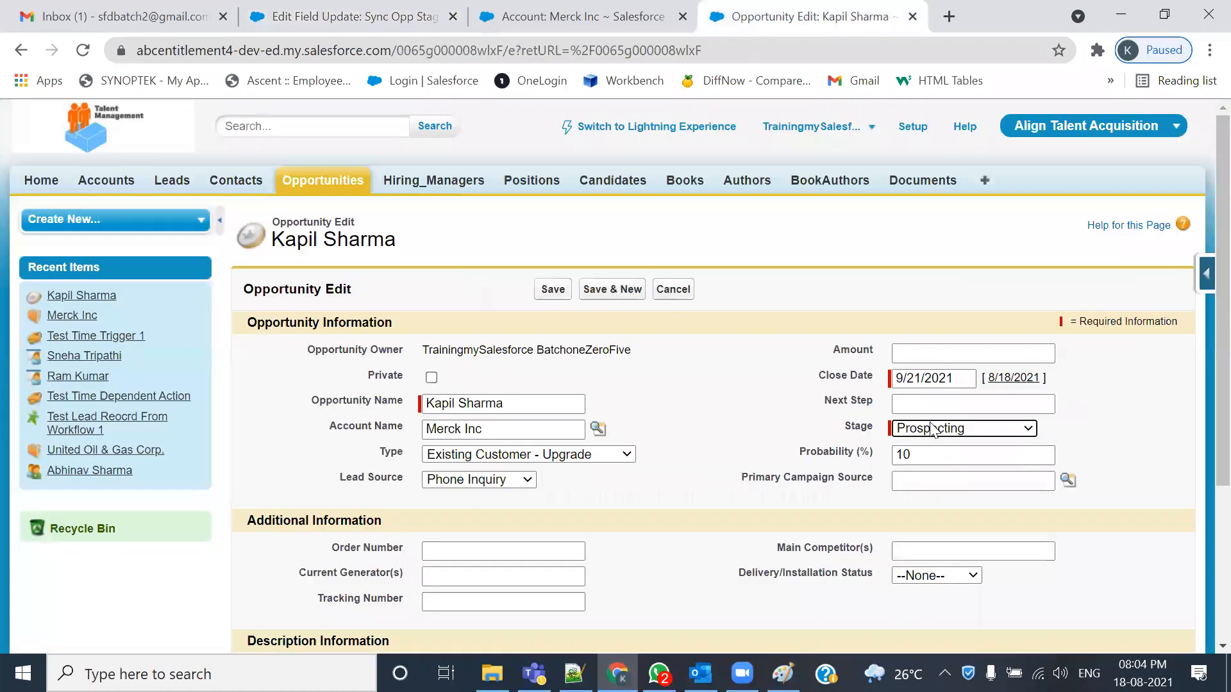
- Switch the opportunity Stage to Value Proposition, then back to Qualification
left_click(965, 429)
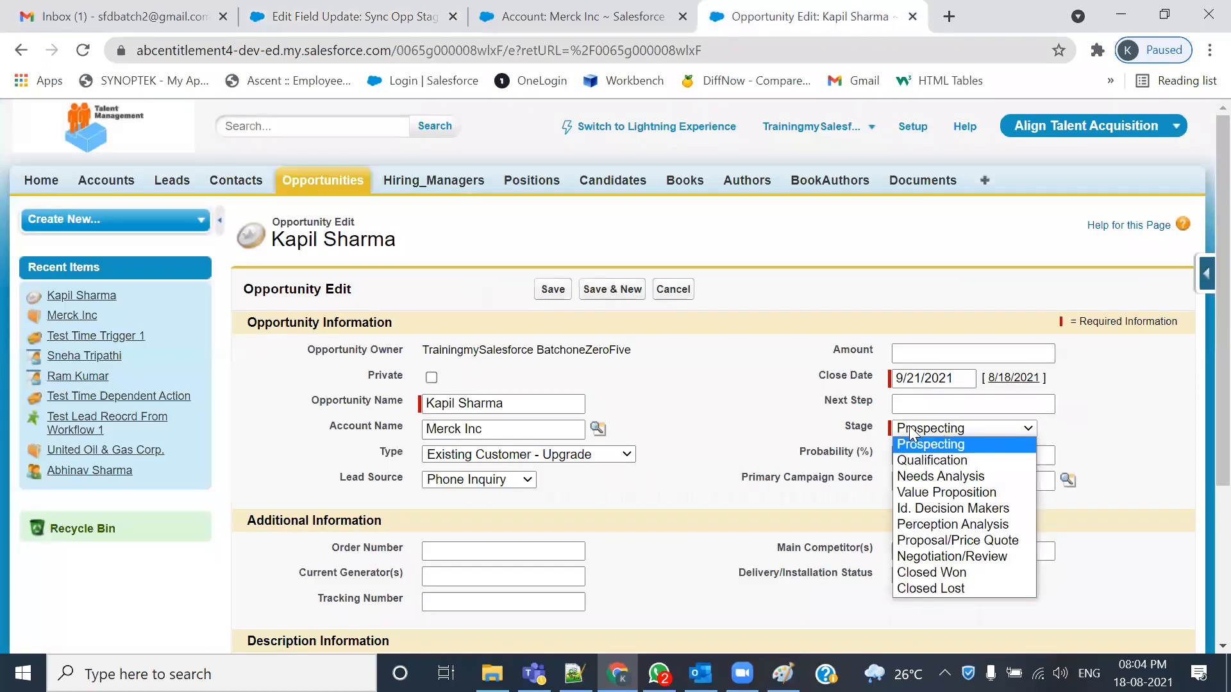
left_click(927, 492)
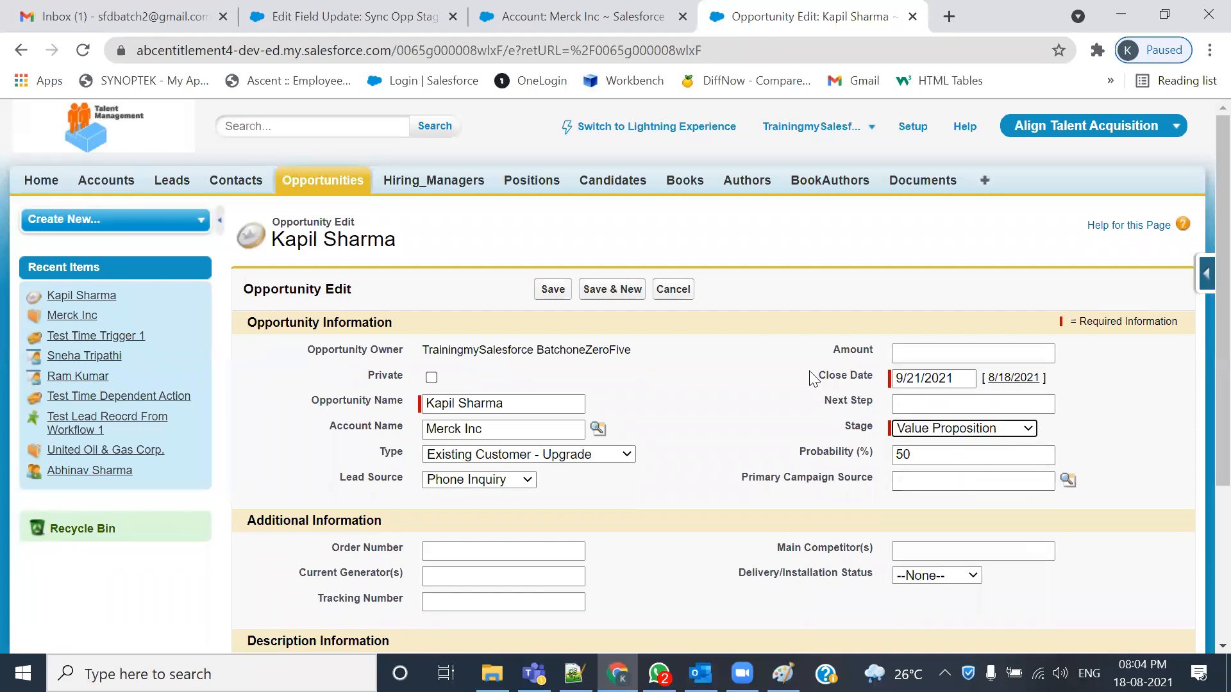
left_click(945, 433)
left_click(944, 464)
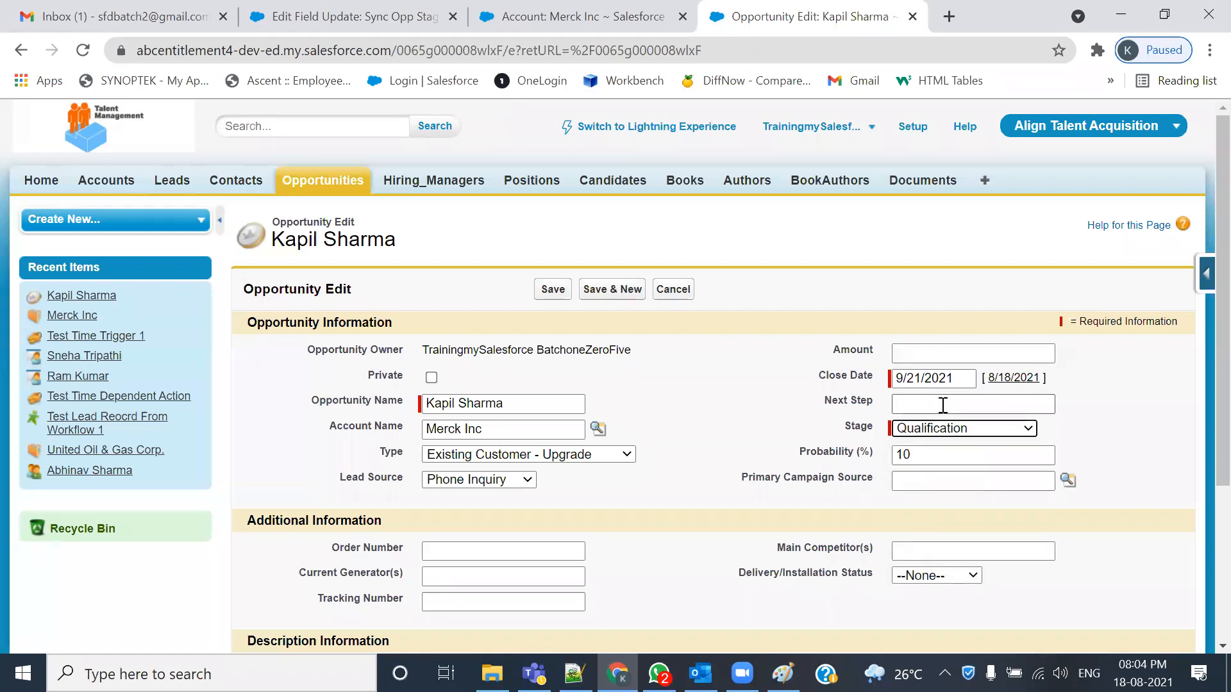
left_click(332, 24)
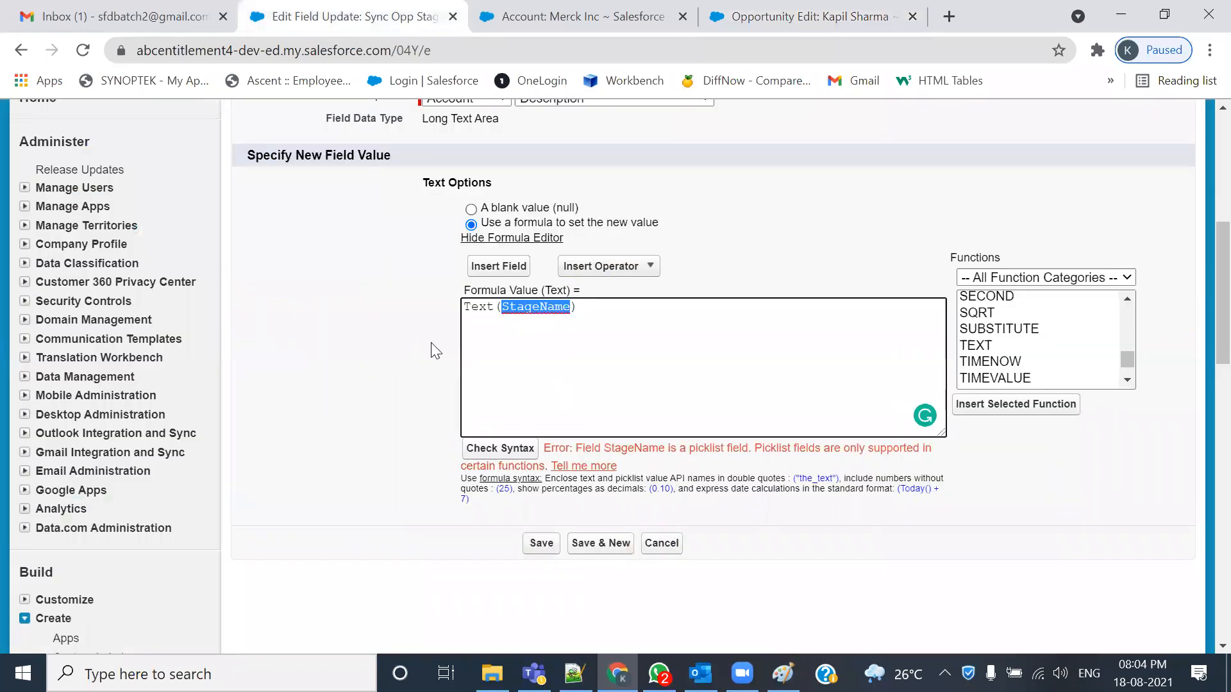
- Run the syntax check on the Text(StageName) formula and review its parts
left_click(513, 448)
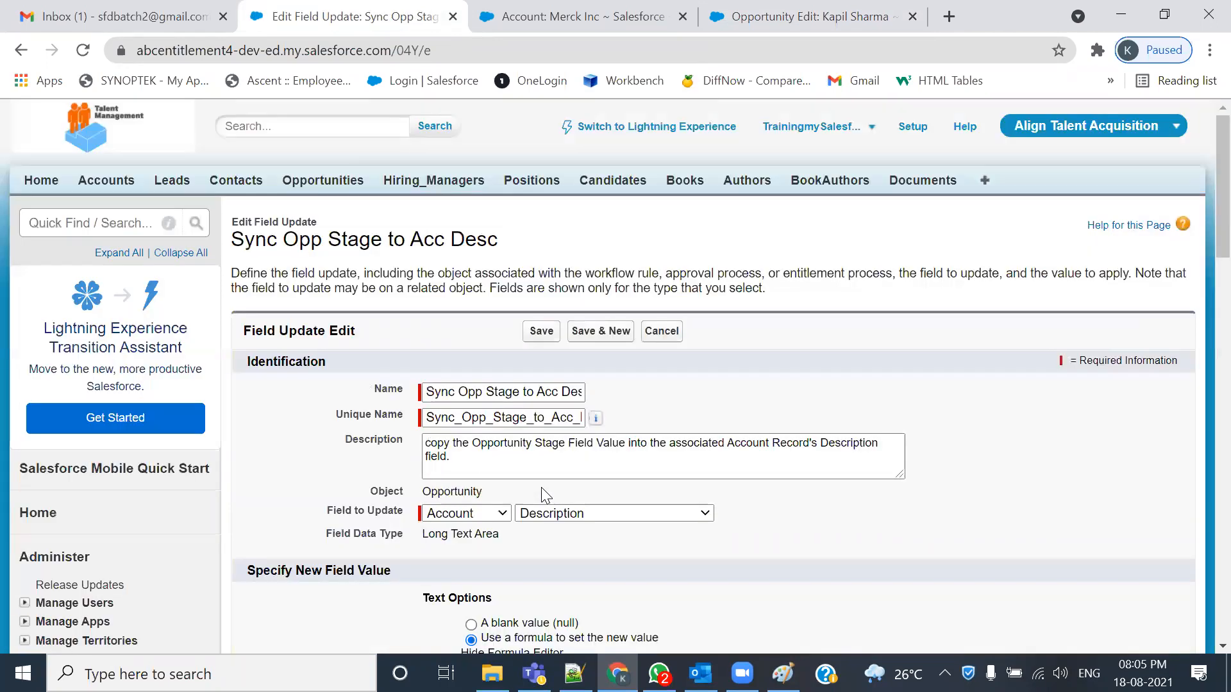
scroll(542, 488, "down", 6)
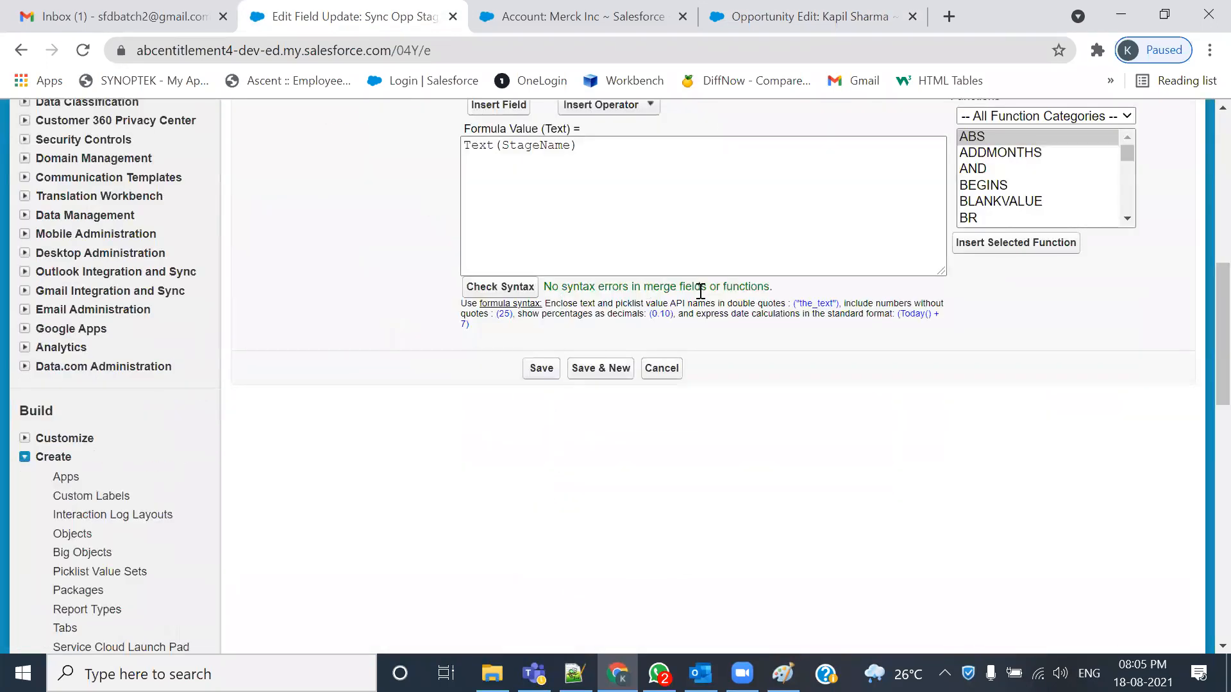
scroll(625, 404, "up", 3)
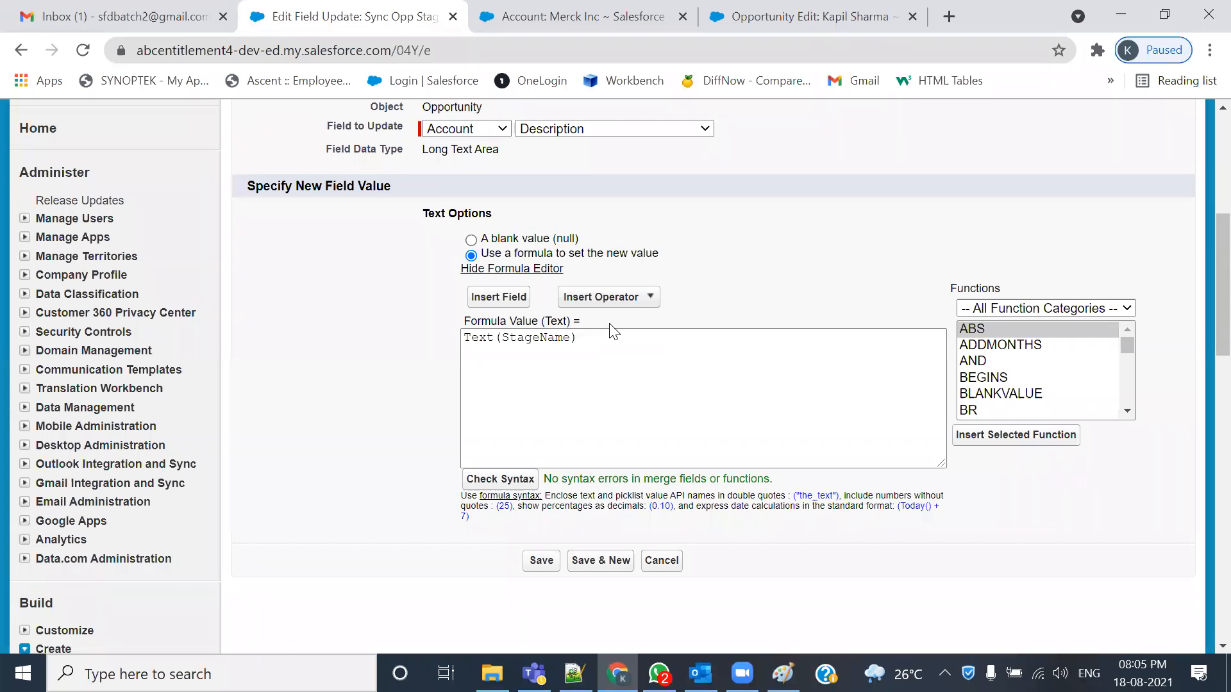
double_click(476, 338)
left_click(508, 340)
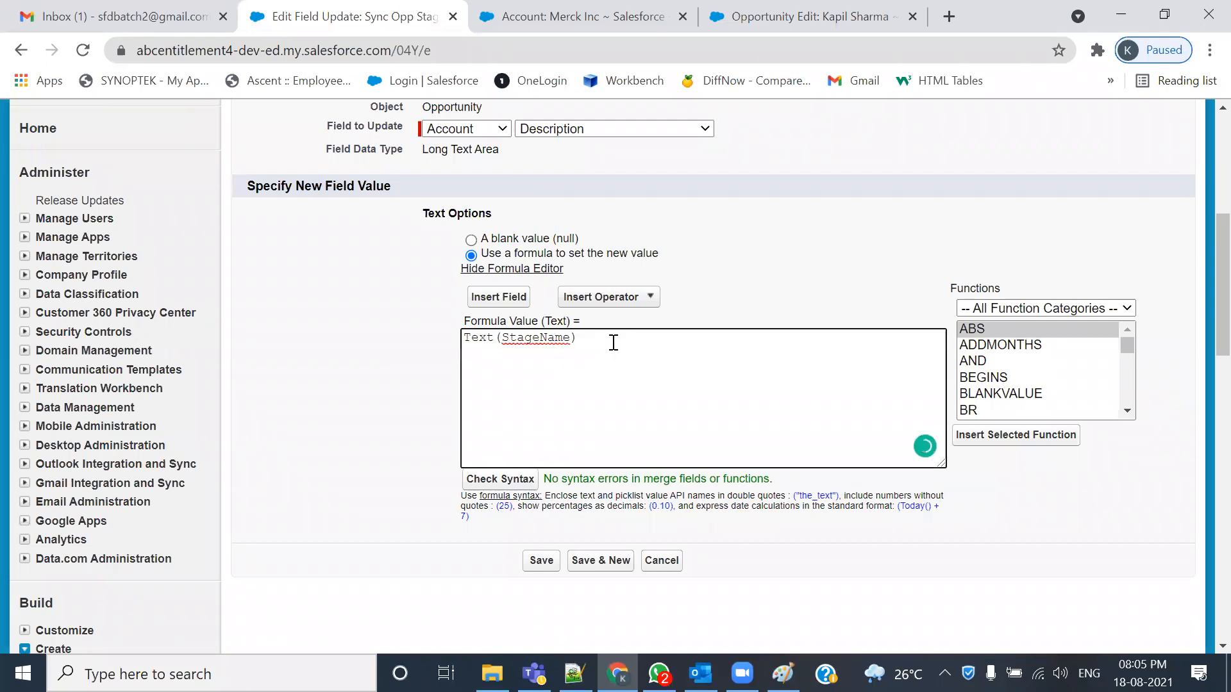
left_click_drag(606, 342, 446, 350)
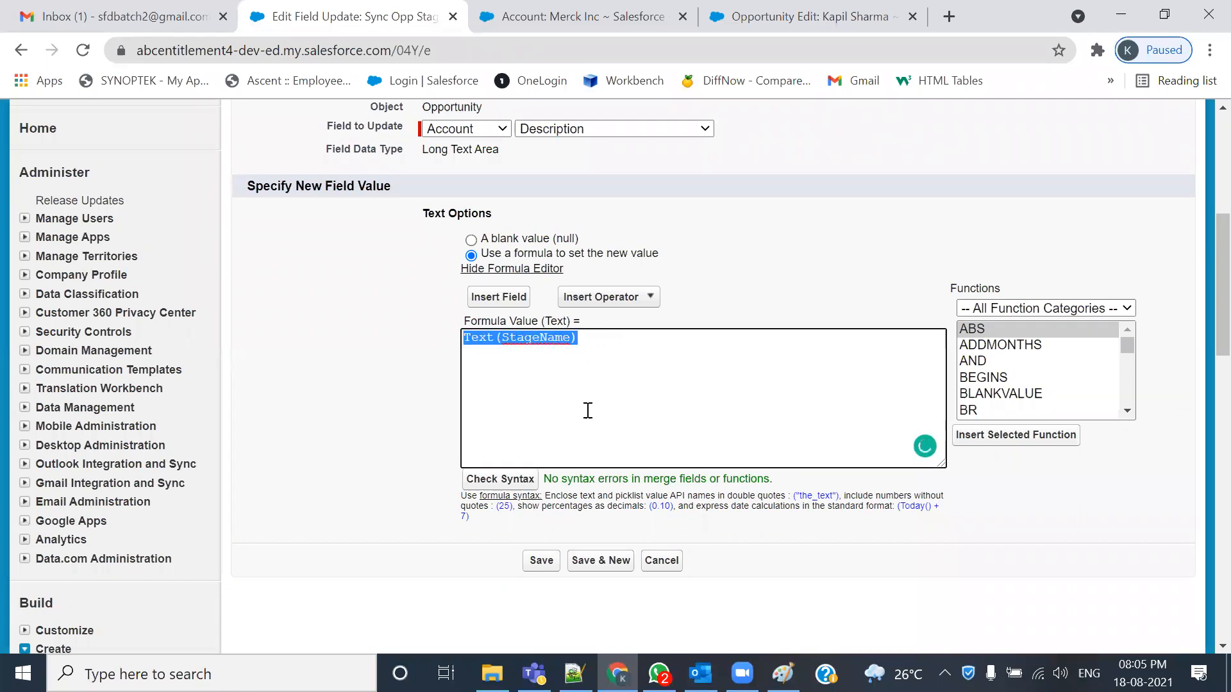
left_click(507, 351)
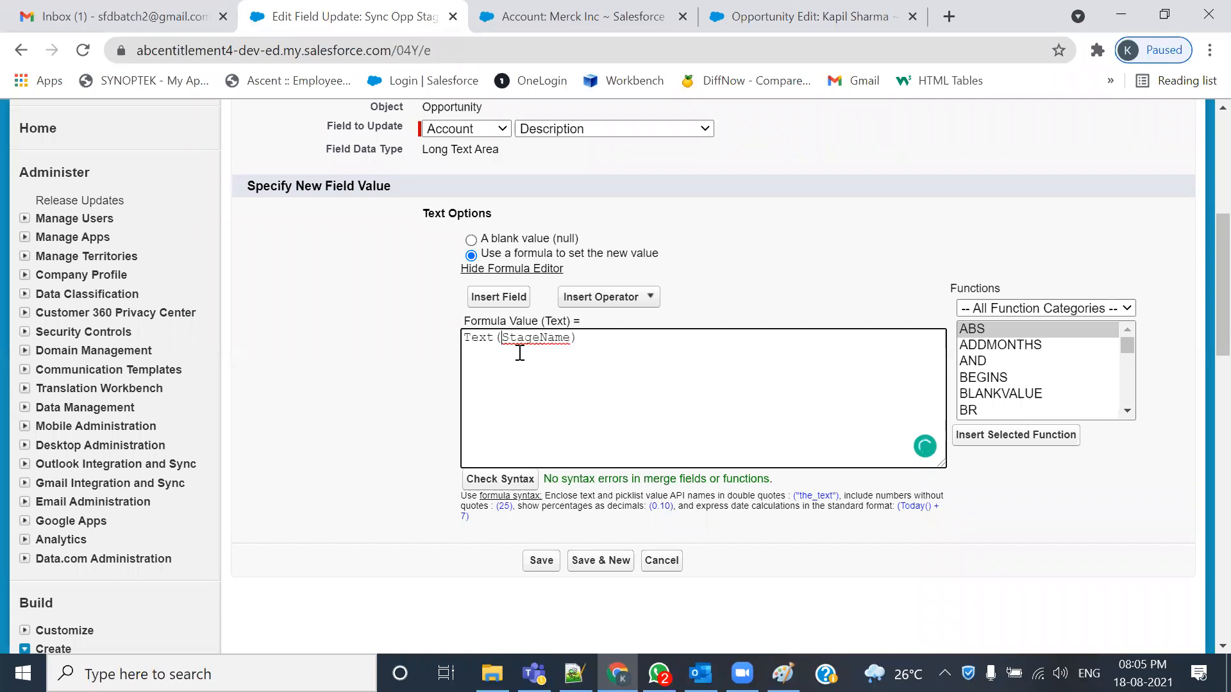
left_click_drag(502, 337, 570, 342)
- Save the Sync Opp Stage to Acc Desc field update and finish the rule's workflow actions
left_click(540, 560)
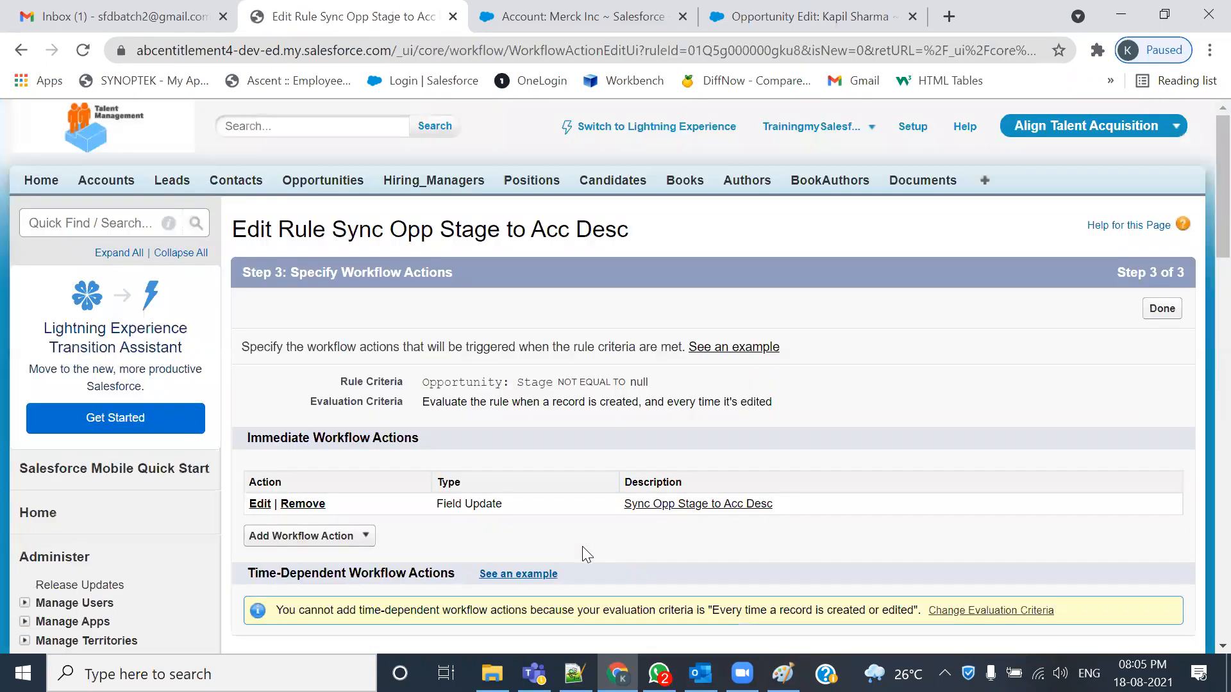
scroll(582, 546, "down", 1)
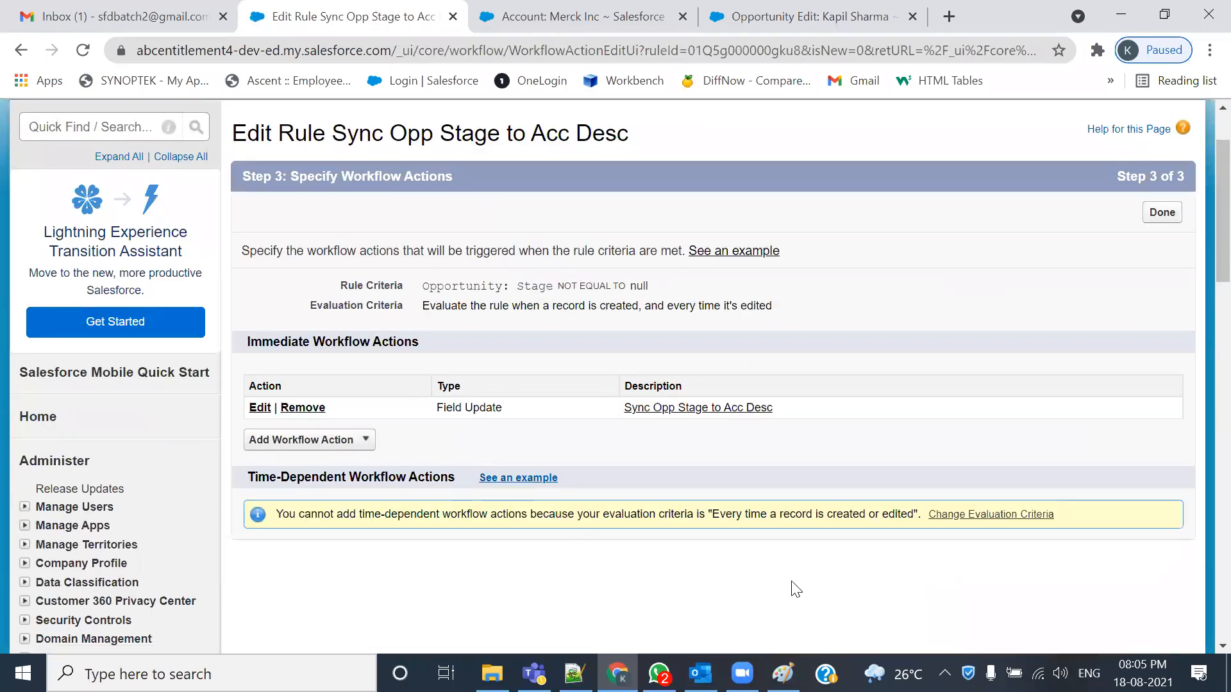
scroll(795, 574, "up", 1)
left_click(1163, 310)
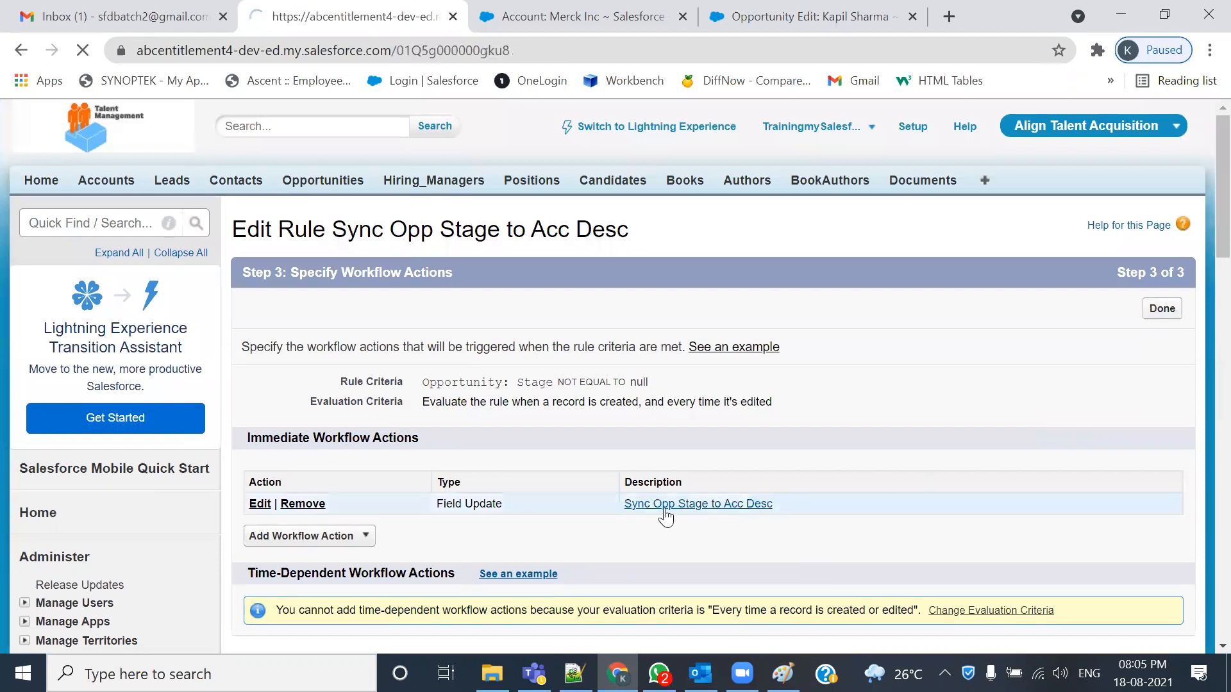
- Activate the Sync Opp Stage to Acc Desc workflow rule and return to the Merck Inc account
left_click(685, 321)
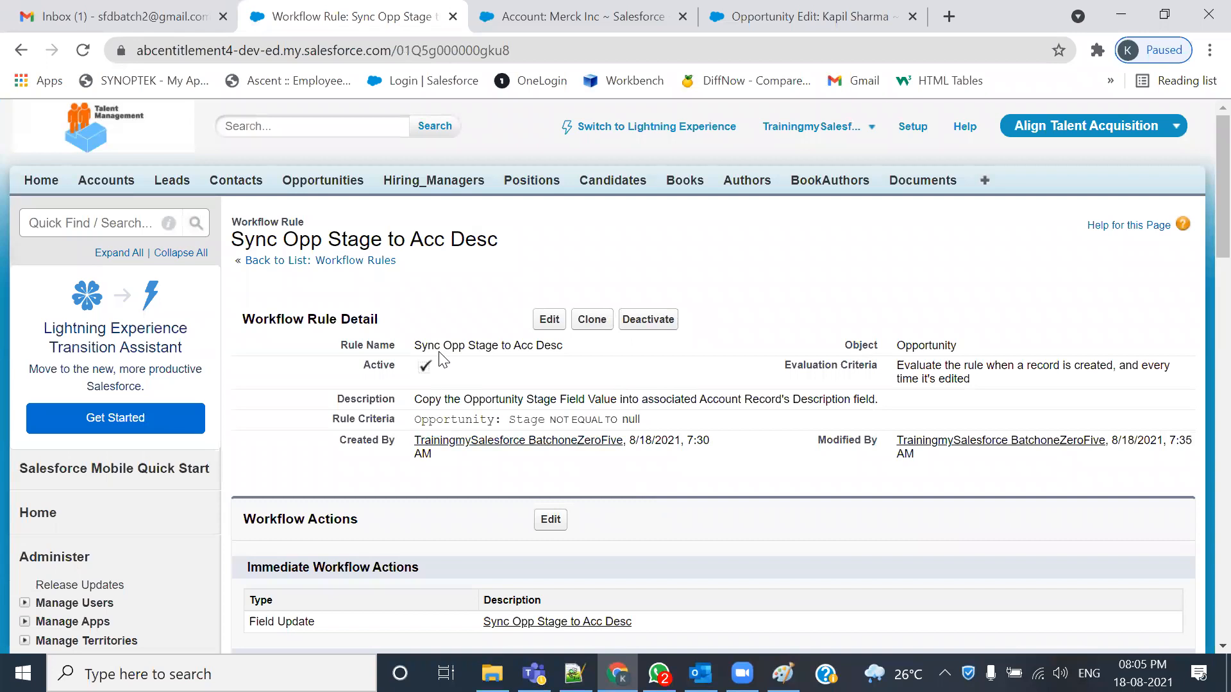
left_click(499, 13)
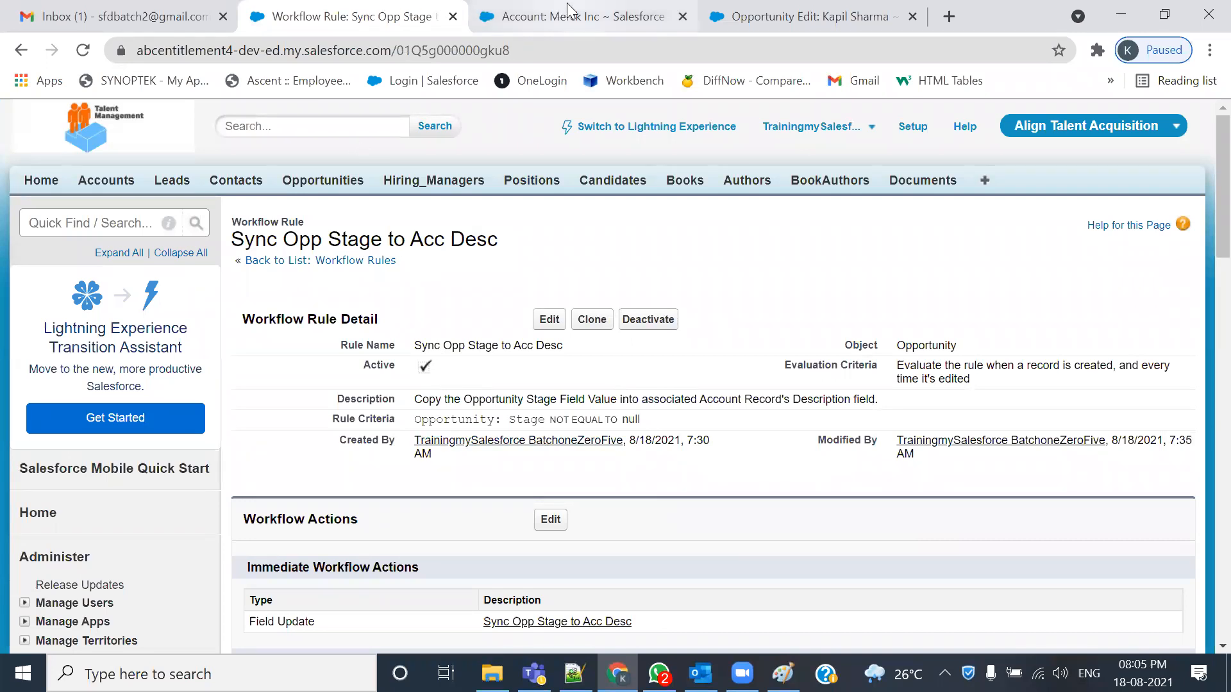
left_click(119, 182)
left_click(912, 17)
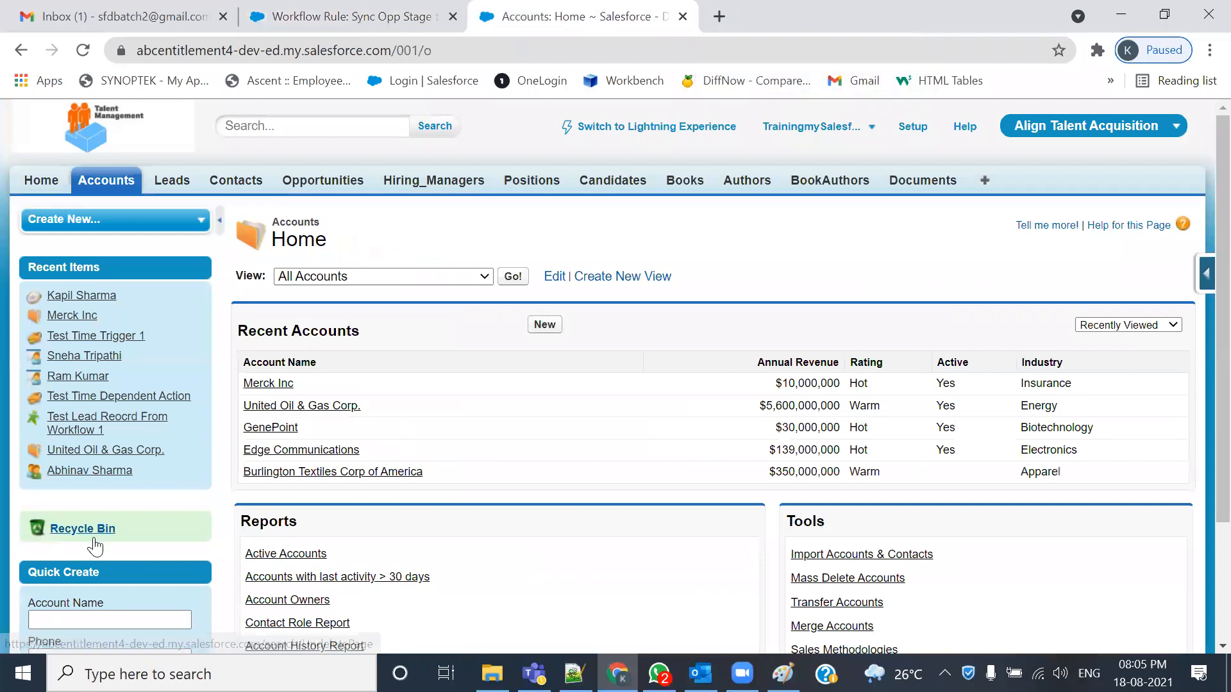
left_click(259, 383)
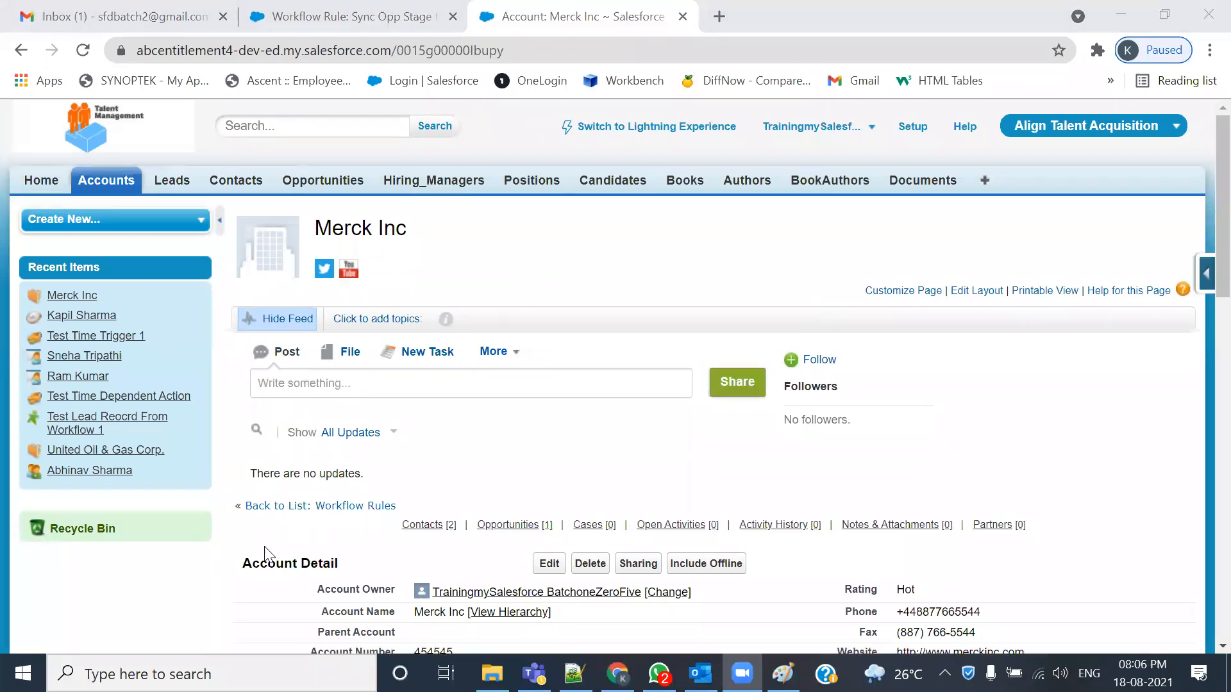
scroll(301, 516, "down", 10)
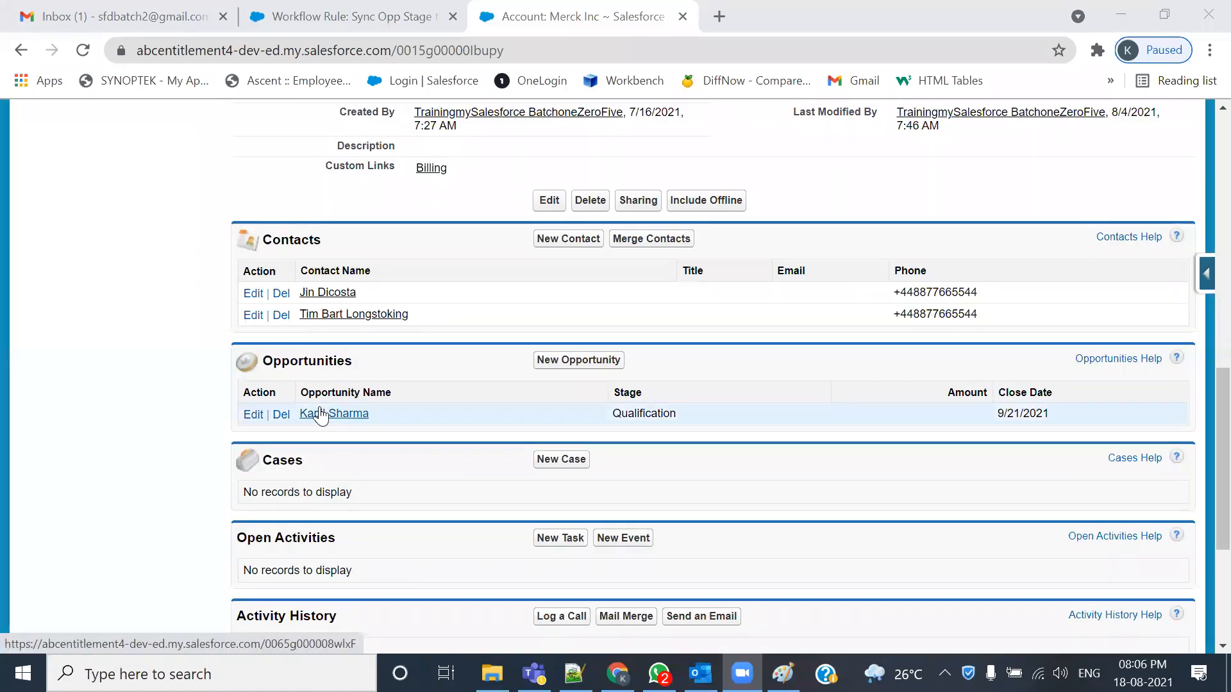
left_click(320, 414, "shift")
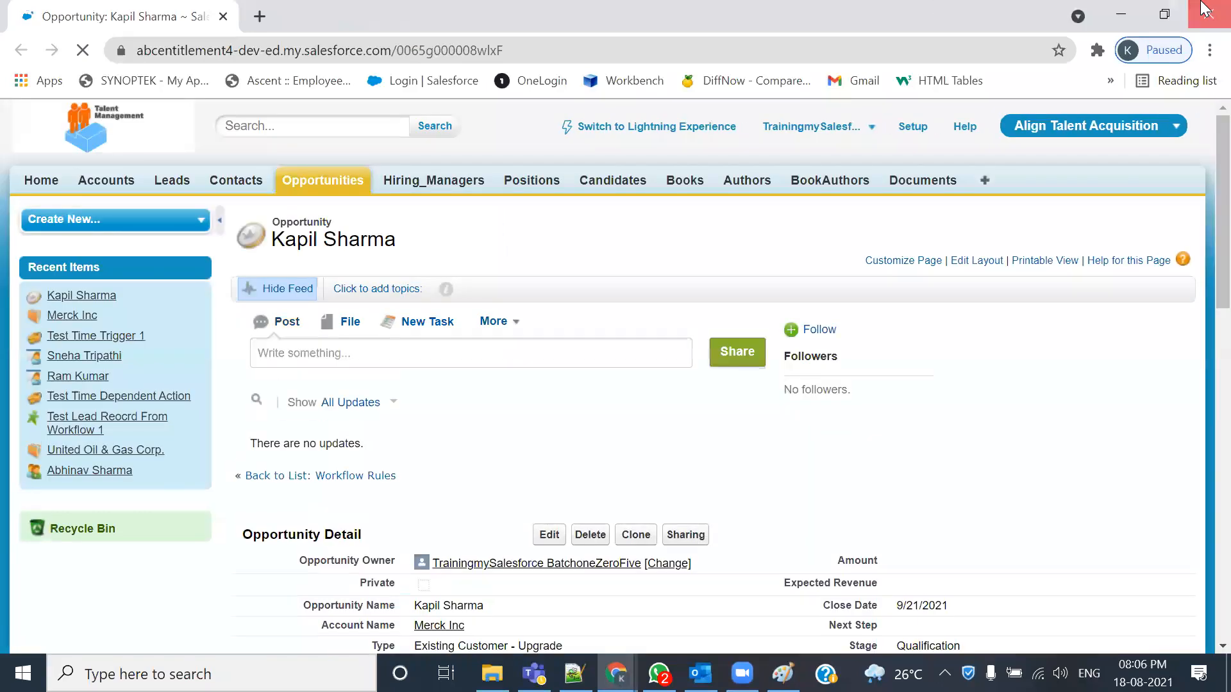
left_click(1202, 9)
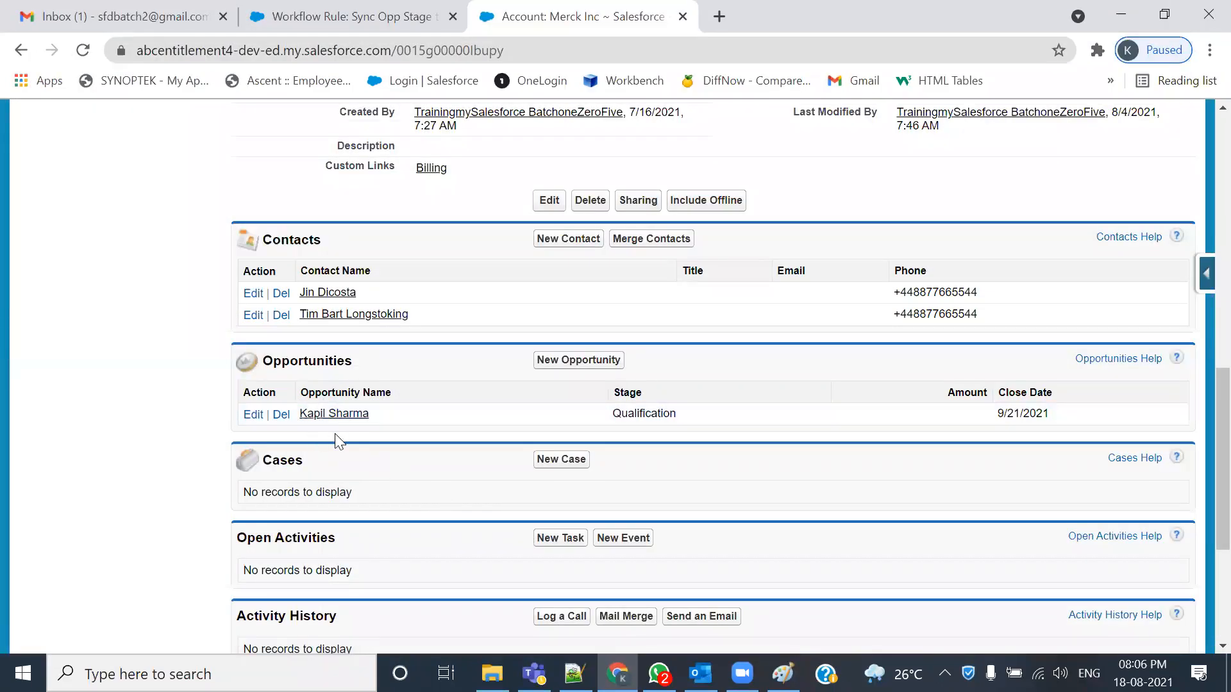
left_click(338, 414, "ctrl")
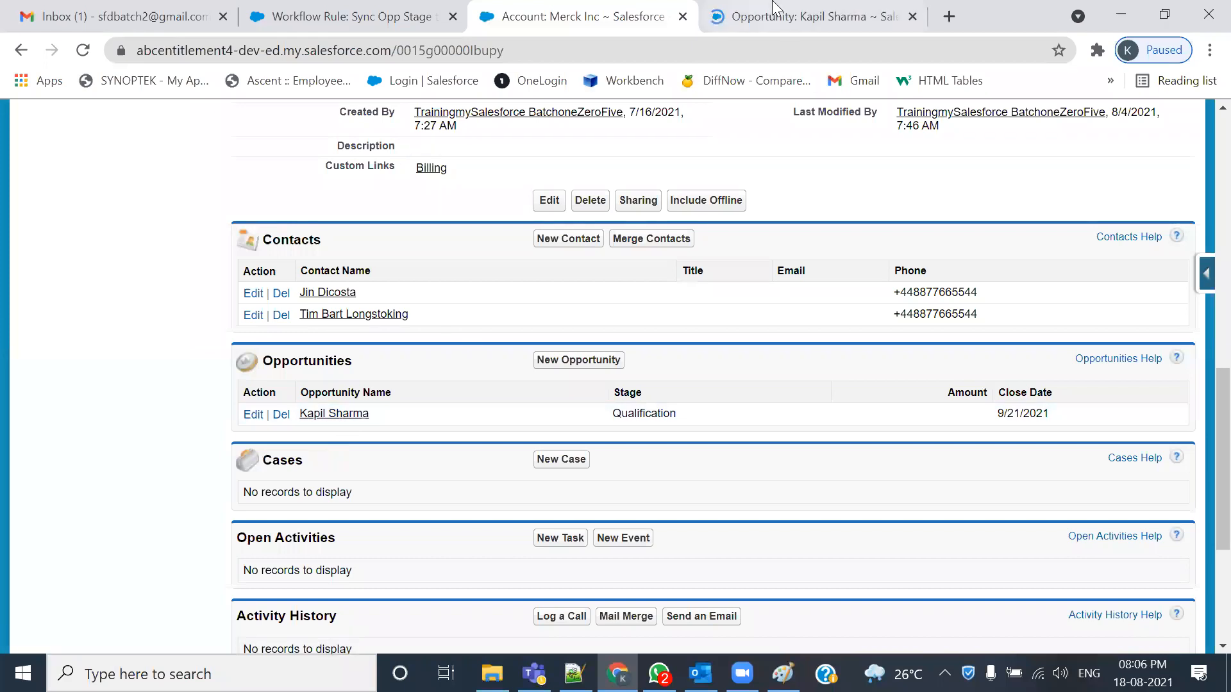
left_click(775, 7)
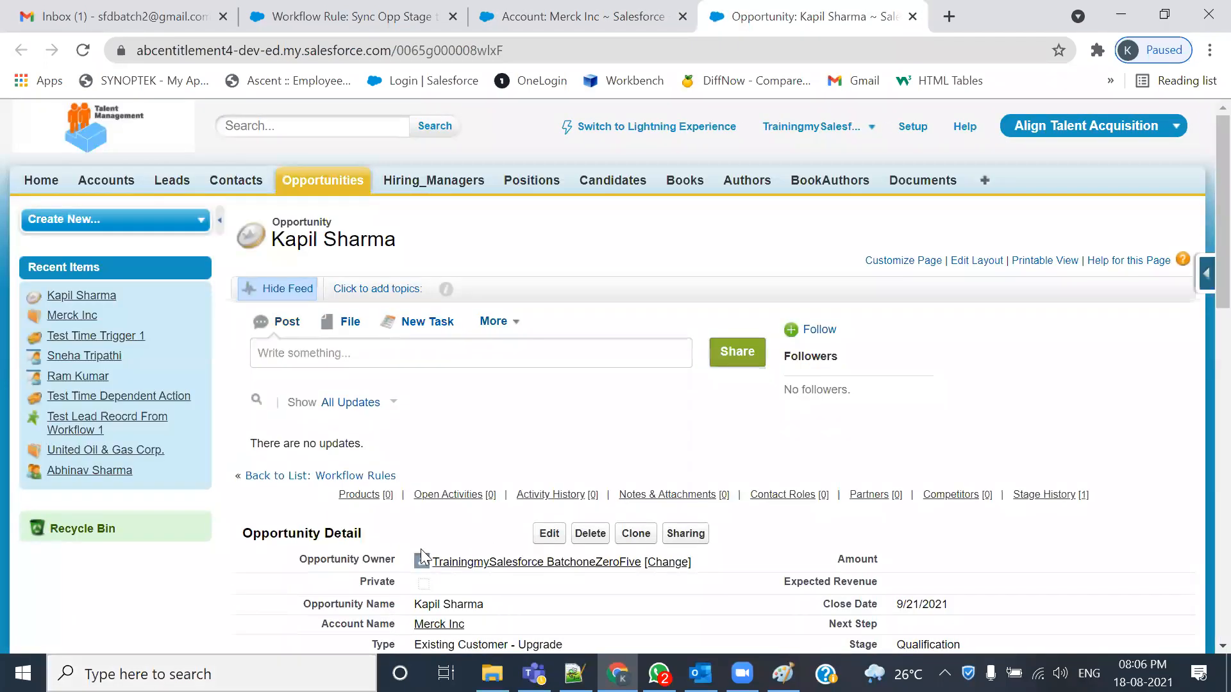
scroll(421, 555, "down", 3)
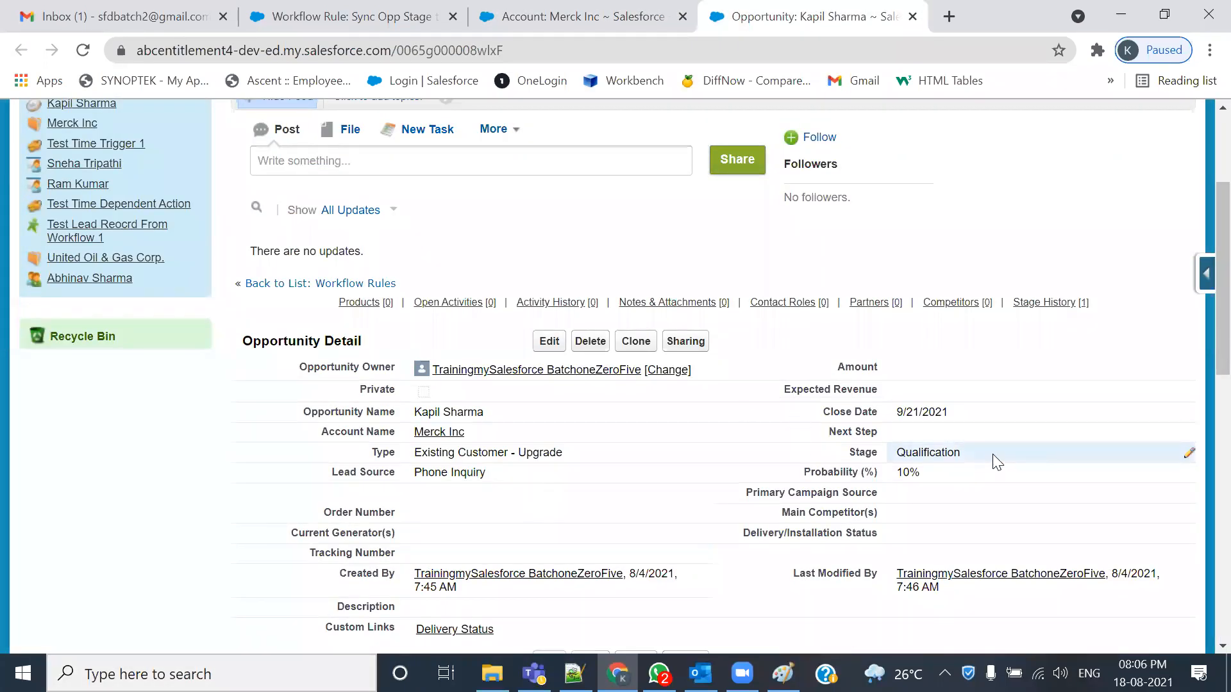
double_click(996, 460)
left_click(688, 262)
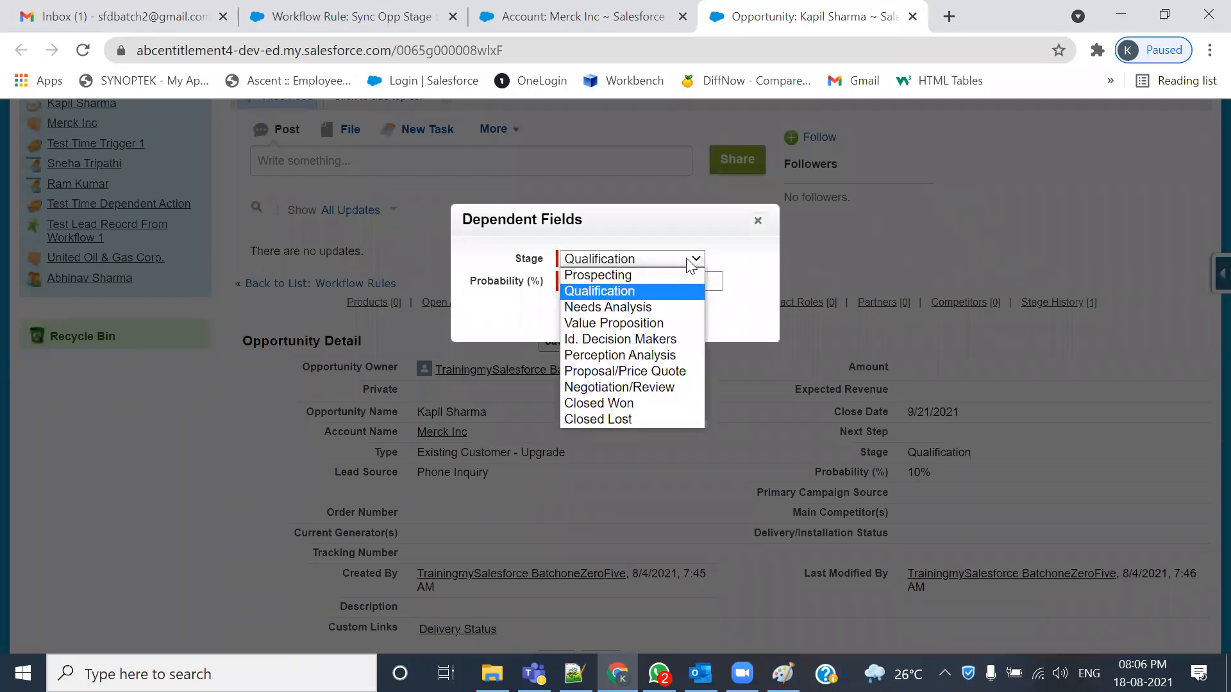
left_click(655, 269)
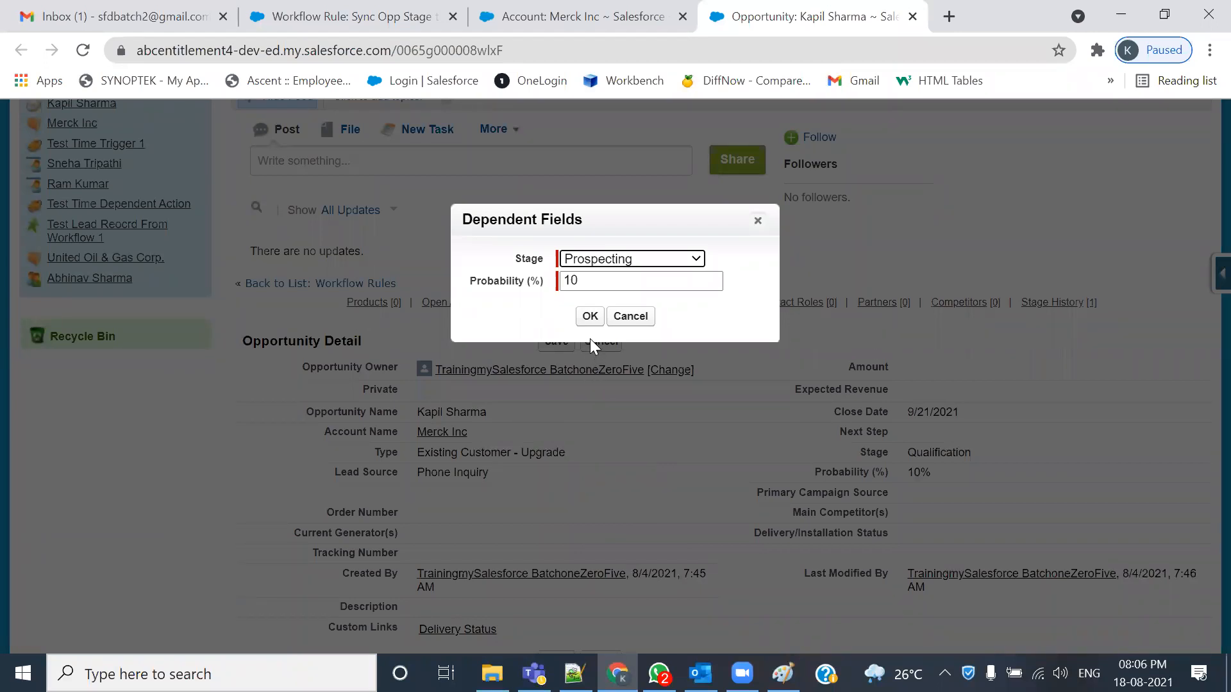
left_click(589, 321)
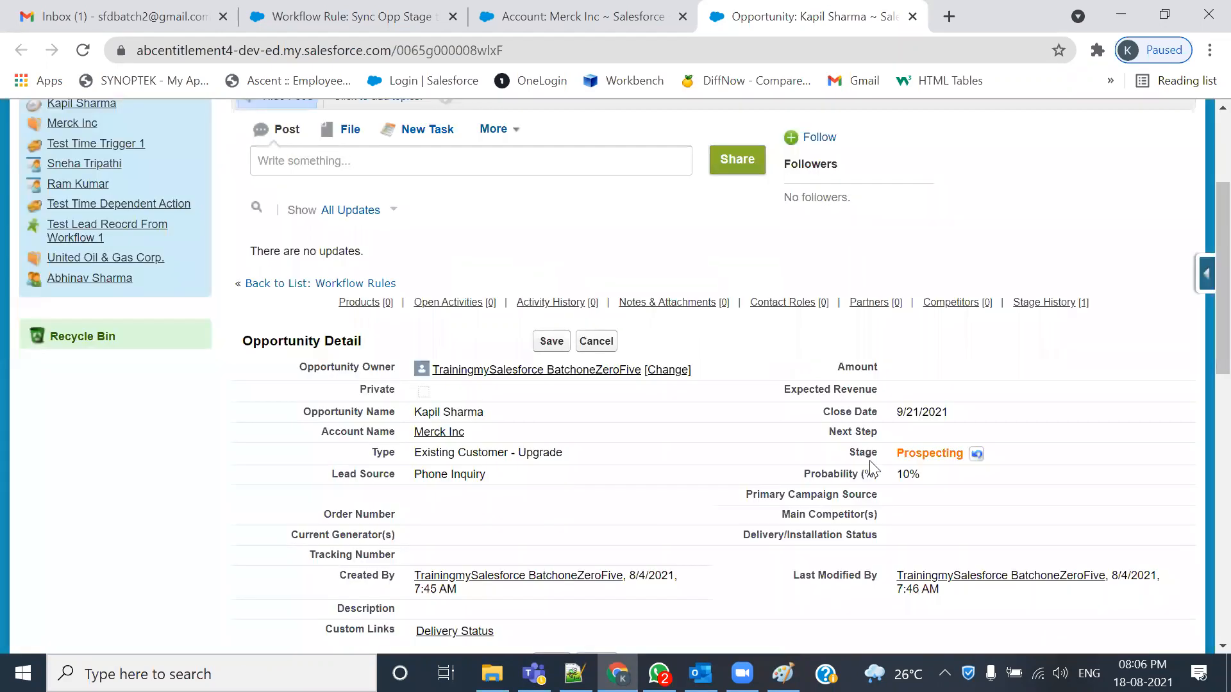
- Save the Prospecting Stage and reload the Merck Inc account to check its Description
left_click(488, 9)
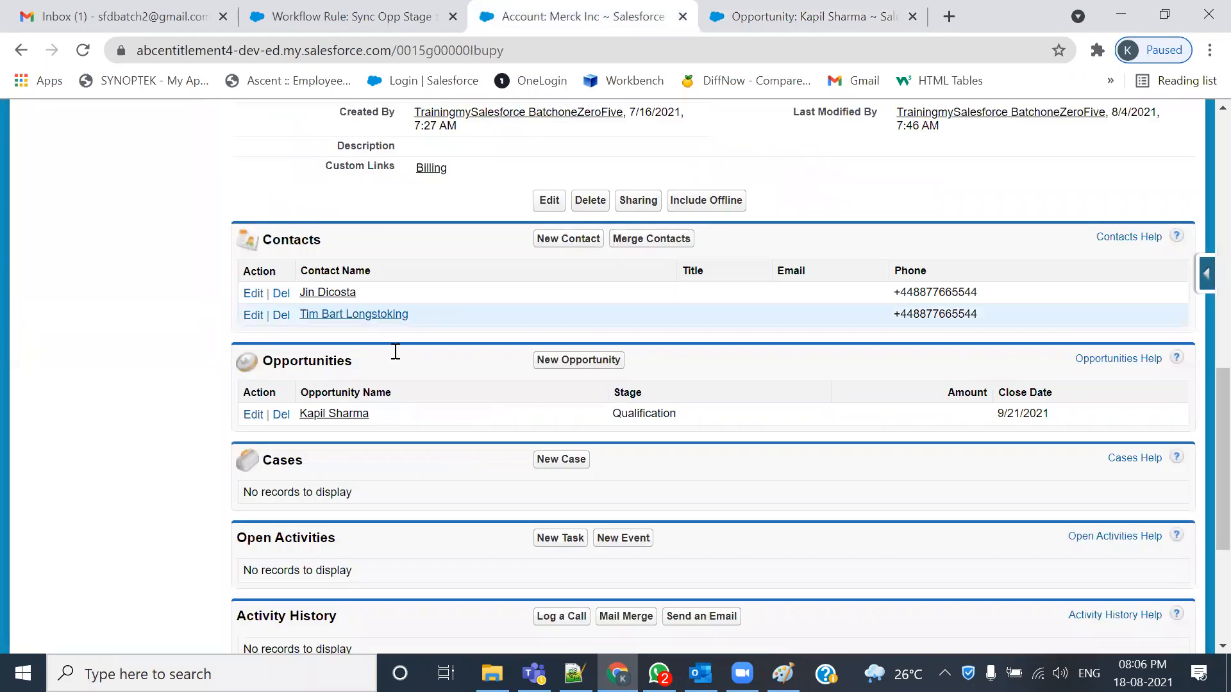
scroll(395, 351, "up", 5)
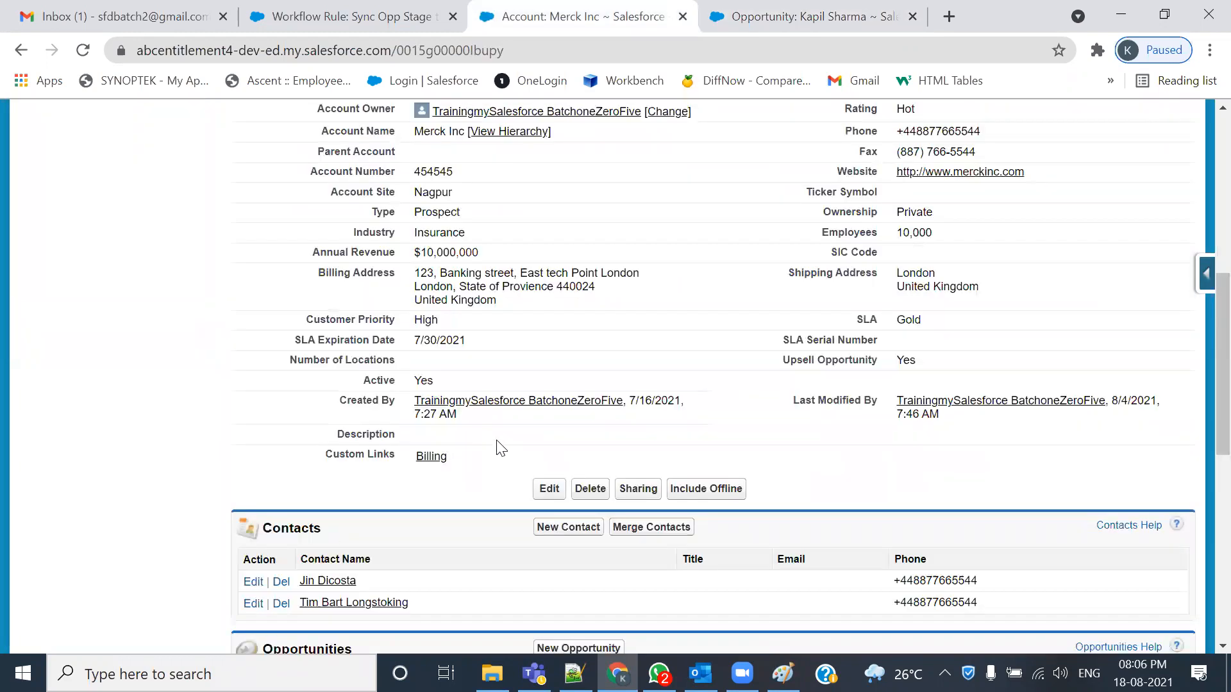
left_click(811, 16)
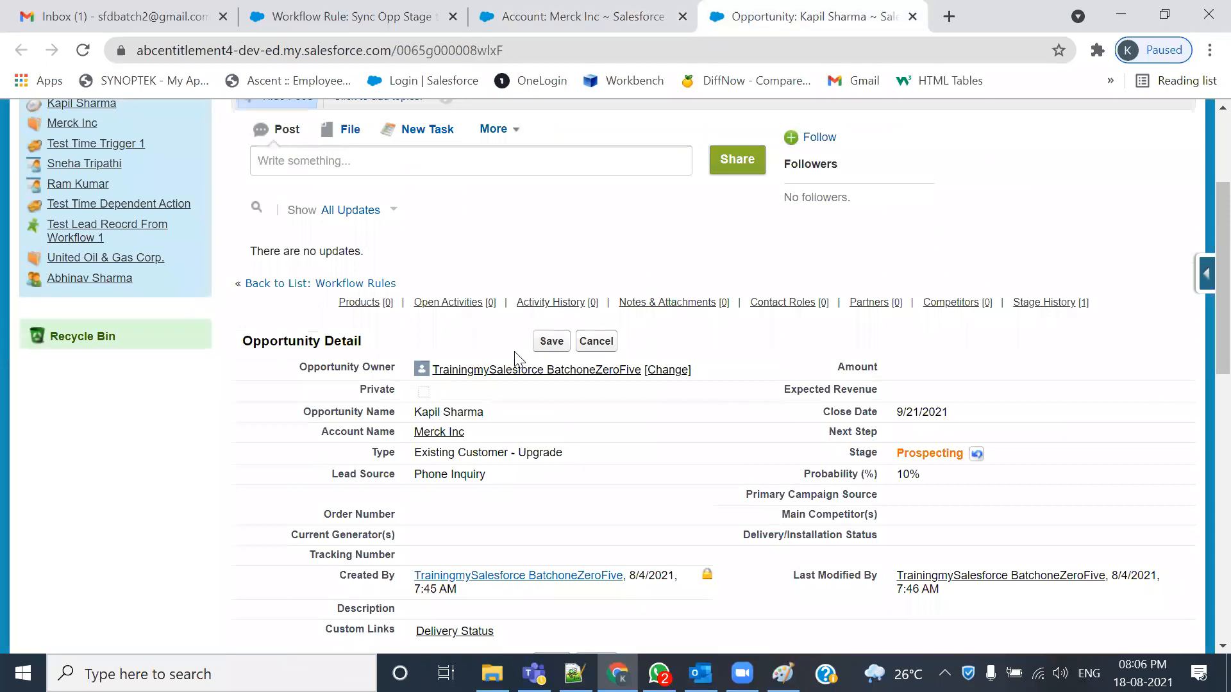
left_click(551, 341)
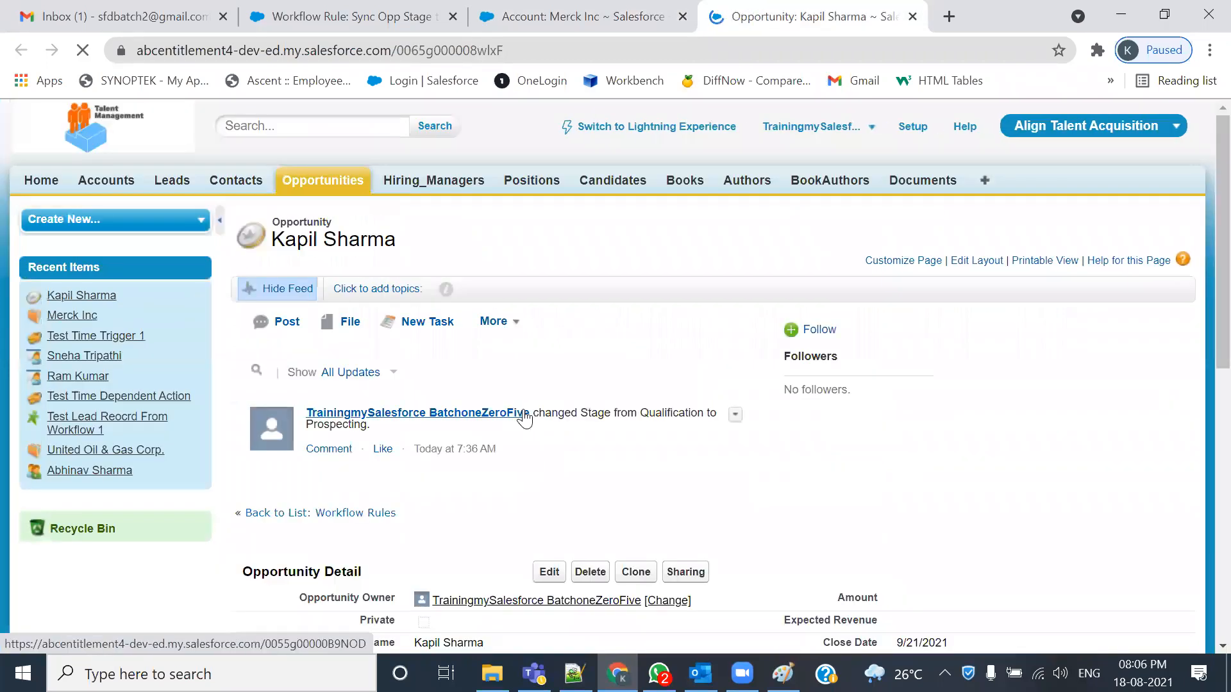
scroll(585, 443, "down", 3)
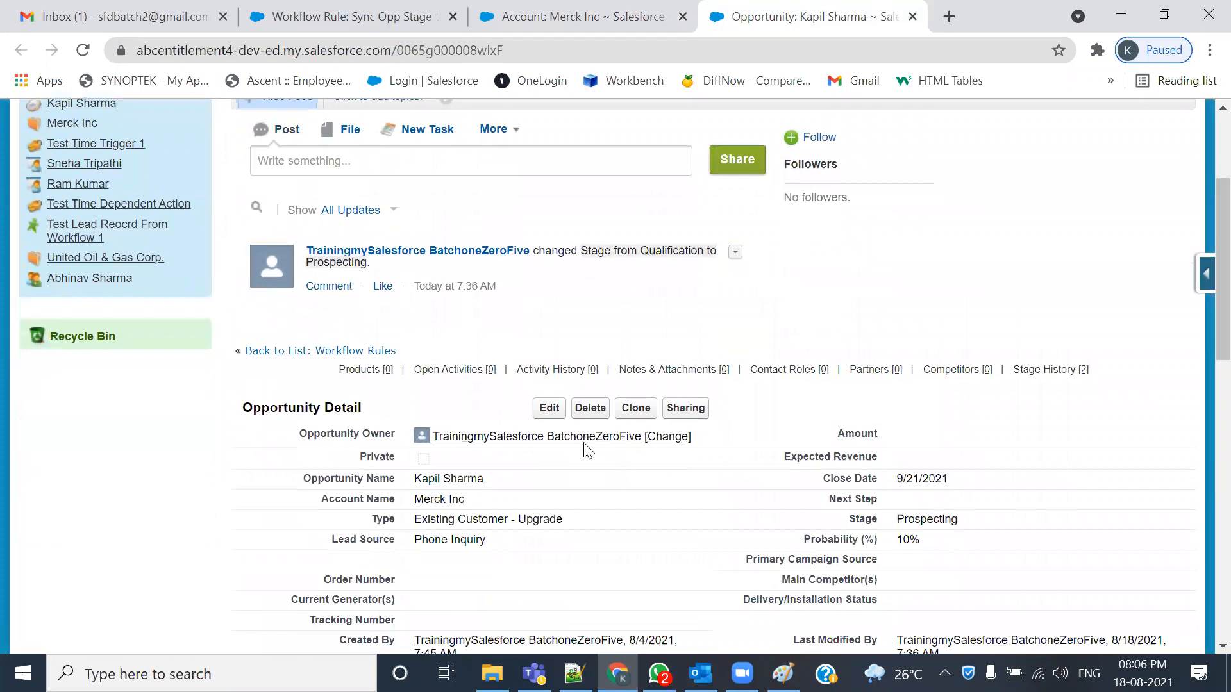
scroll(585, 443, "down", 3)
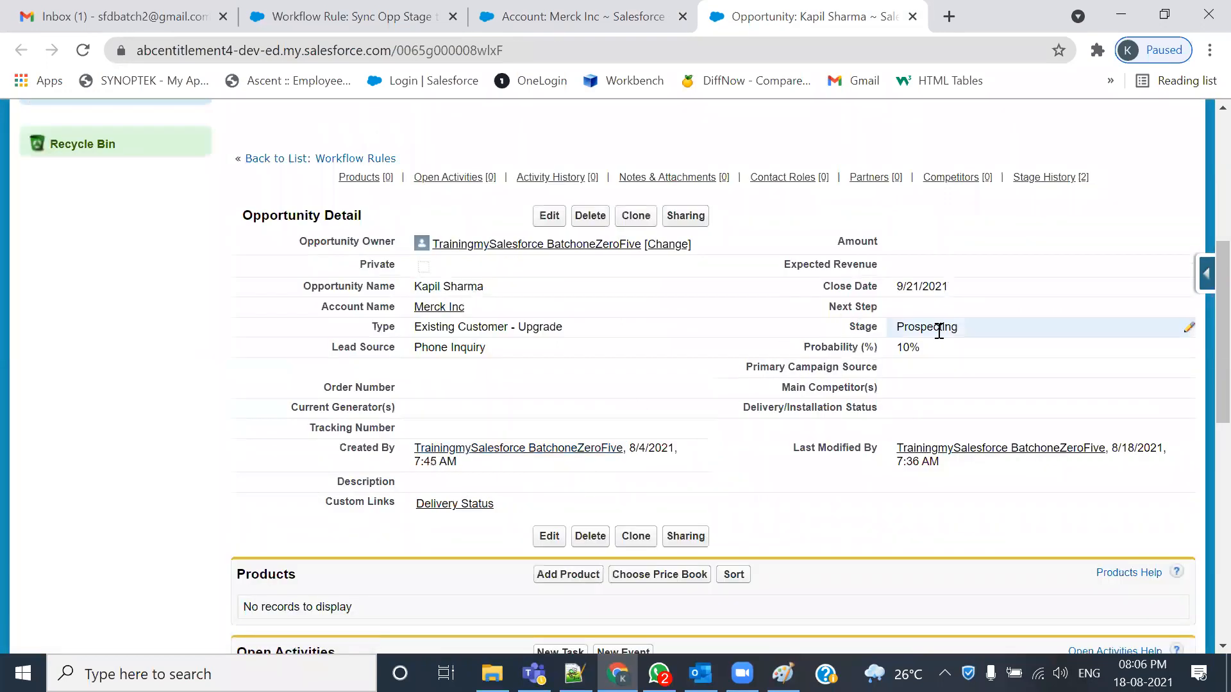
left_click(577, 16)
left_click(83, 50)
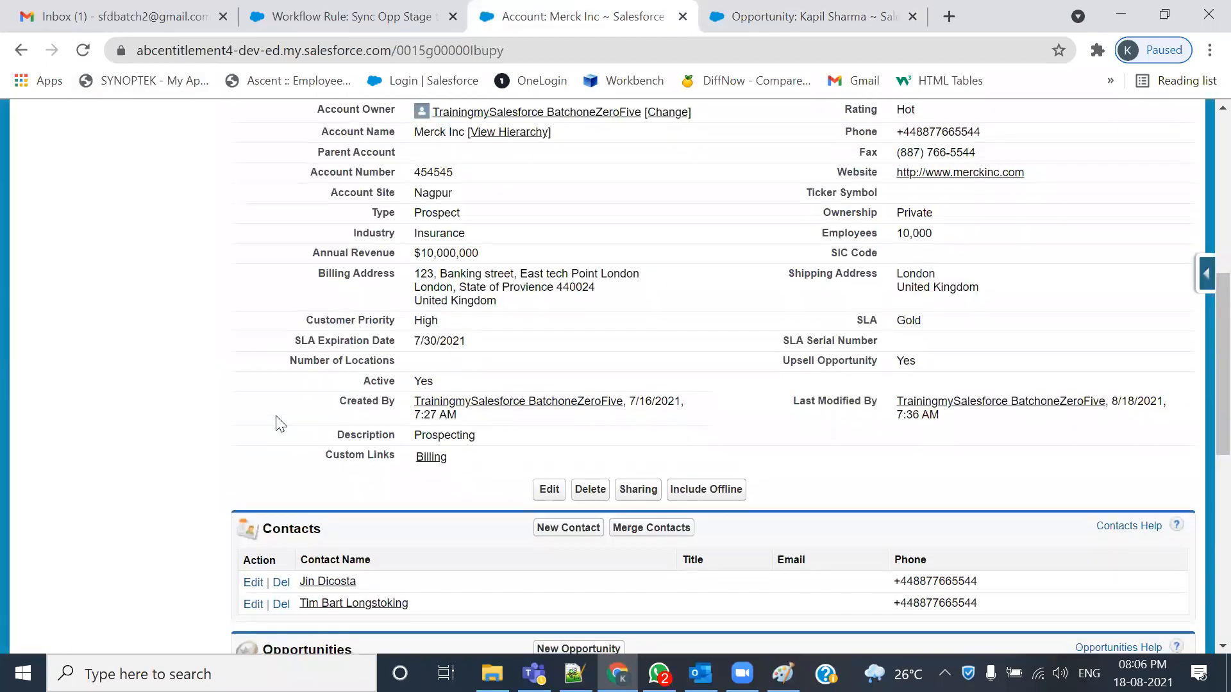
- Mark the Prospecting Description and Stage on the Merck Inc page, then return to the opportunity
scroll(464, 440, "down", 3)
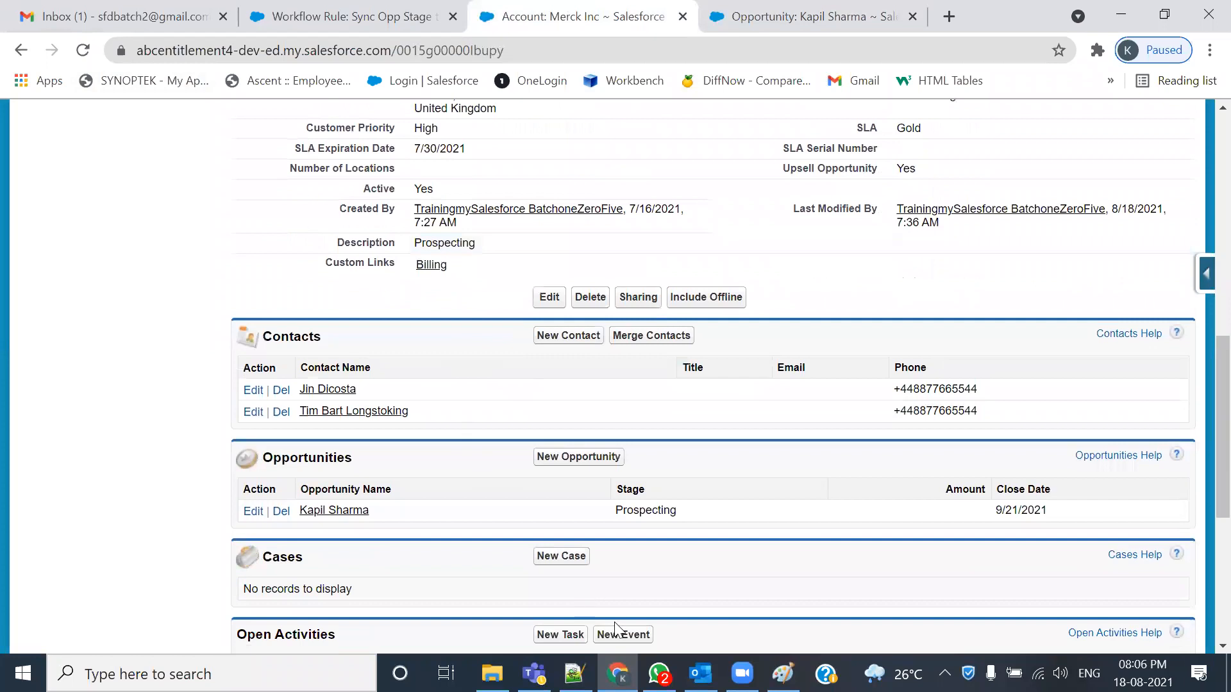
mouse_move(609, 484)
left_mouse_down()
mouse_move(471, 347)
mouse_move(505, 238)
mouse_move(314, 222)
mouse_move(345, 253)
mouse_move(498, 255)
left_mouse_up()
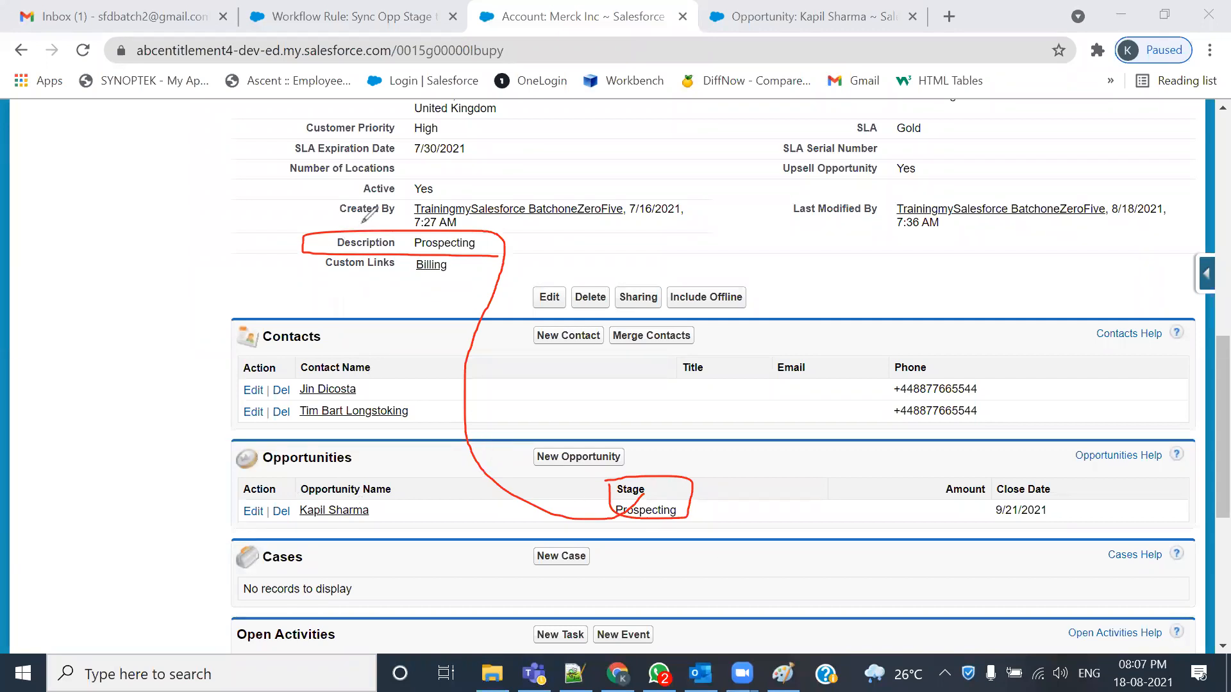
mouse_move(256, 472)
left_mouse_down()
mouse_move(385, 476)
mouse_move(384, 429)
left_mouse_up()
mouse_move(304, 424)
left_mouse_down()
mouse_move(243, 451)
mouse_move(242, 475)
mouse_move(291, 477)
mouse_move(228, 256)
mouse_move(214, 280)
mouse_move(278, 240)
left_mouse_up()
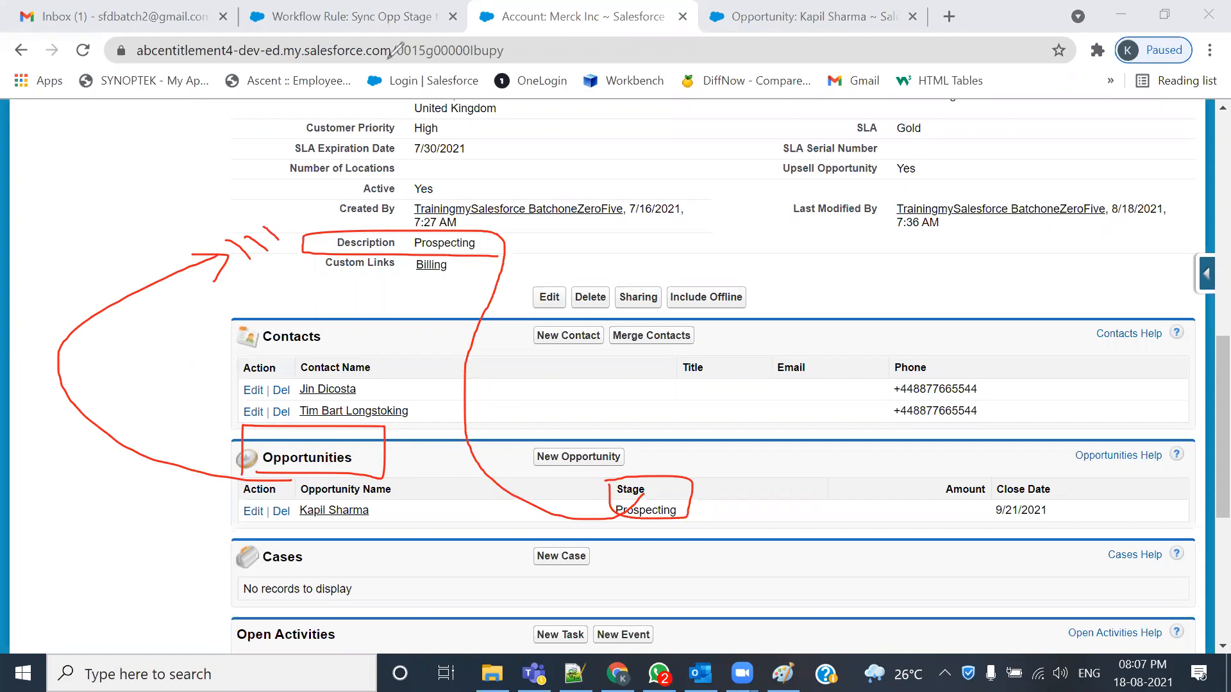
left_click(829, 9)
- Save the opportunity Stage as Perception Analysis (Probability 70) and reload the Merck Inc account
double_click(959, 328)
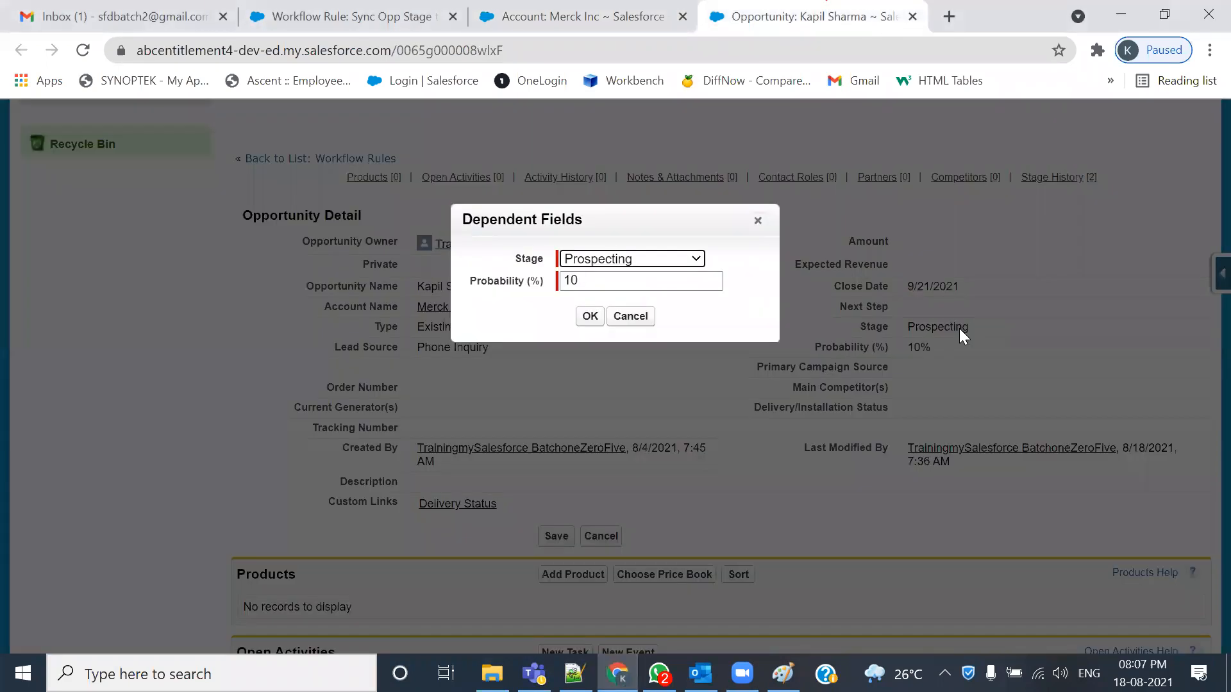
left_click(655, 260)
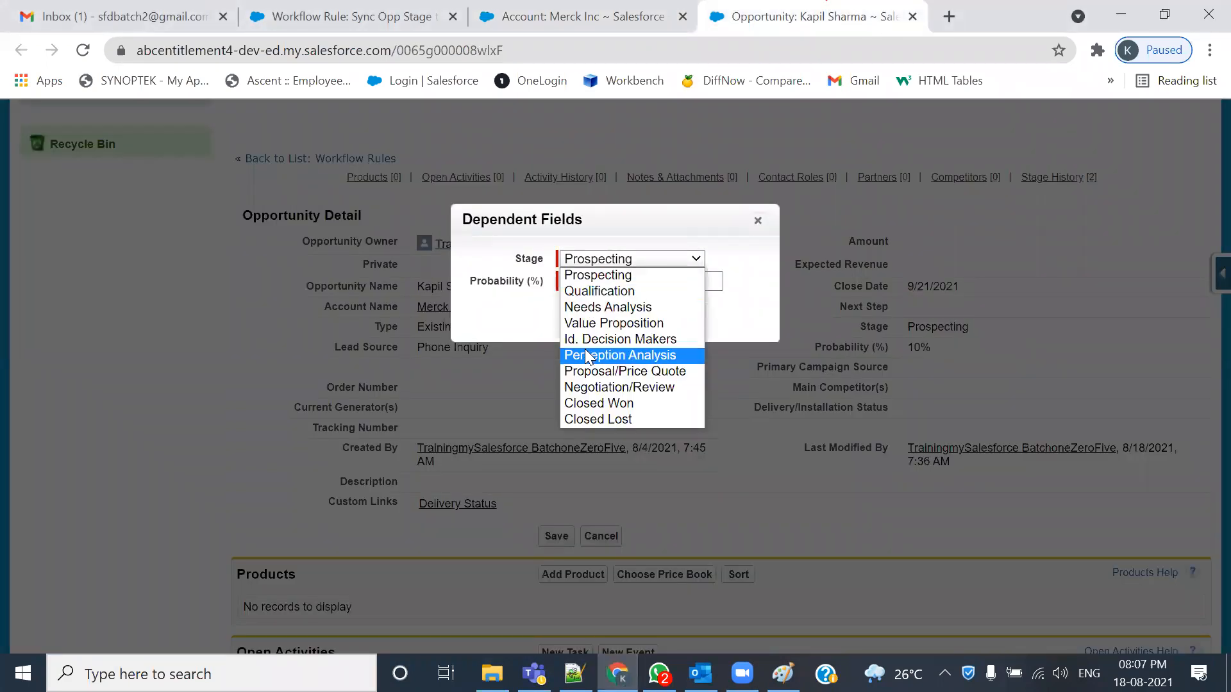
left_click(584, 356)
left_click(587, 318)
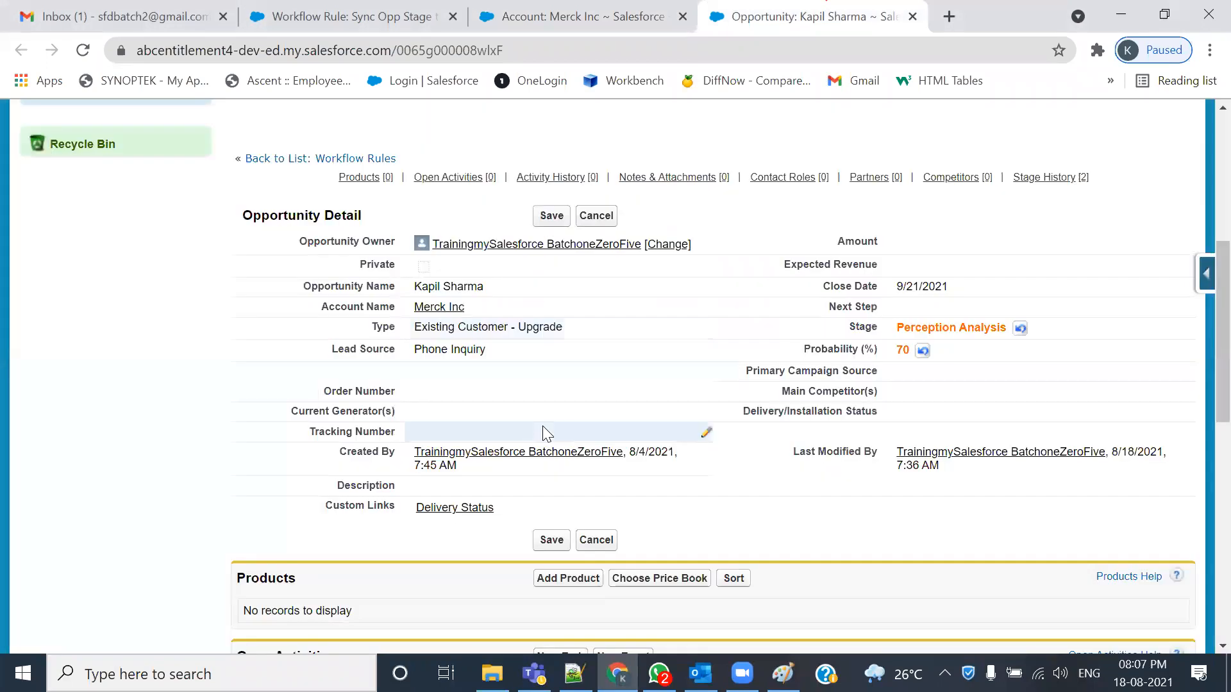
left_click(550, 216)
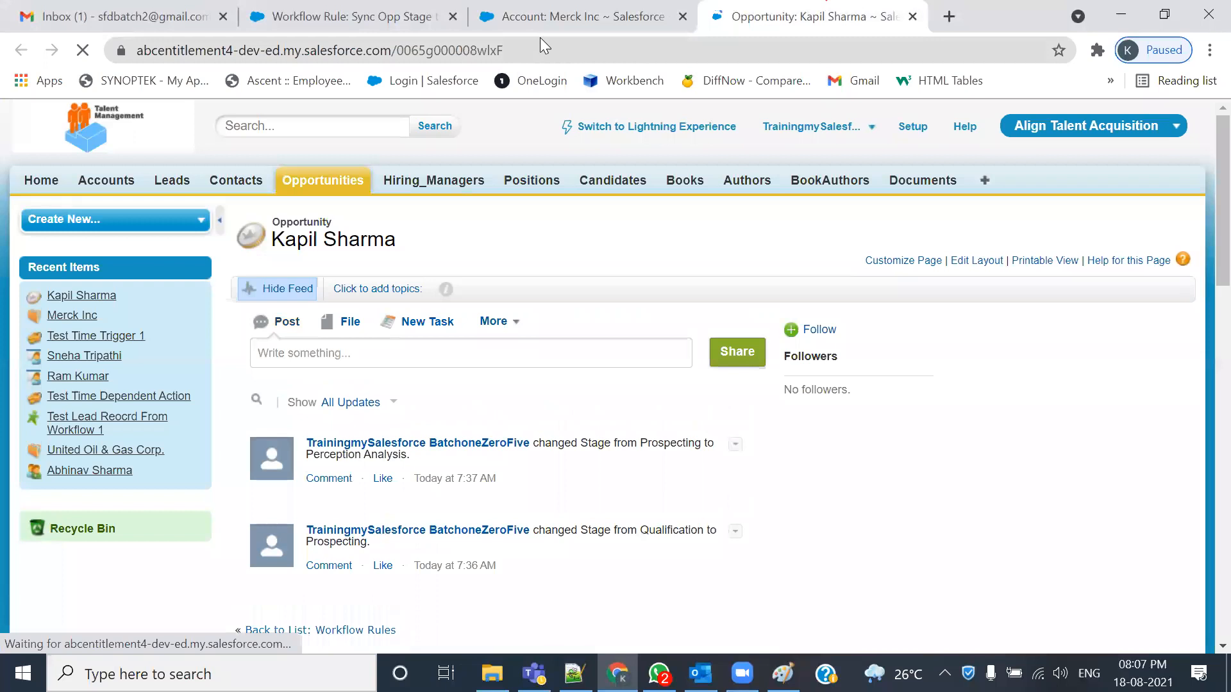
left_click(545, 18)
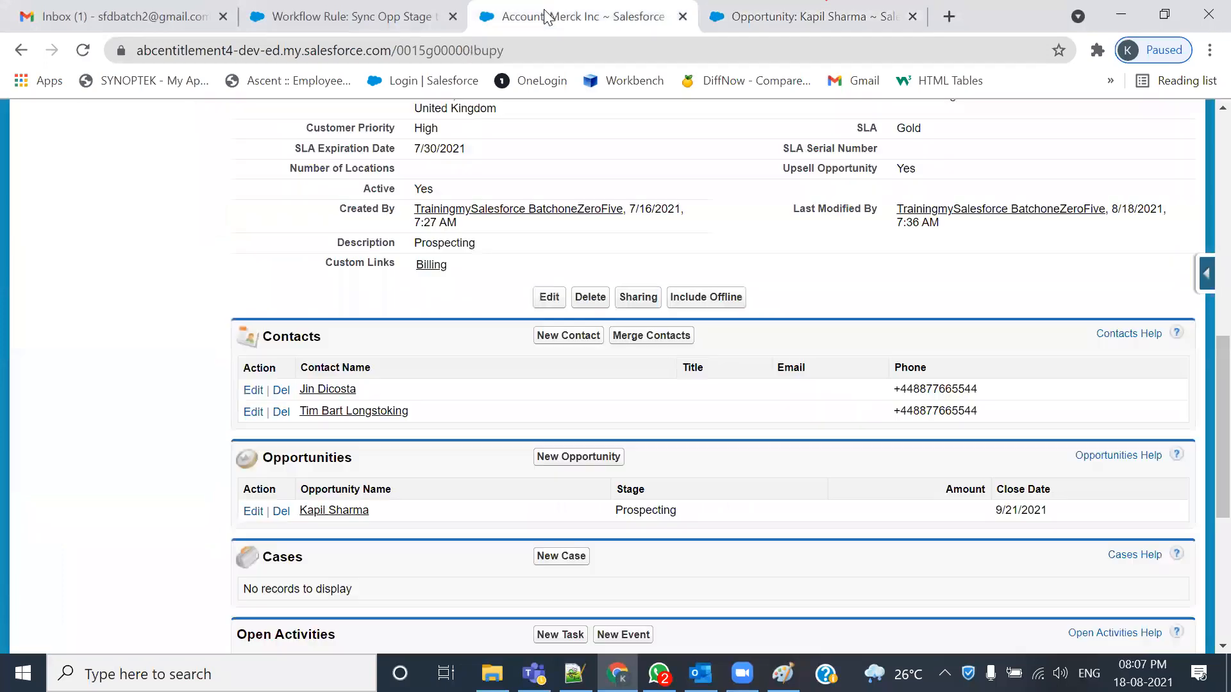
left_click(82, 50)
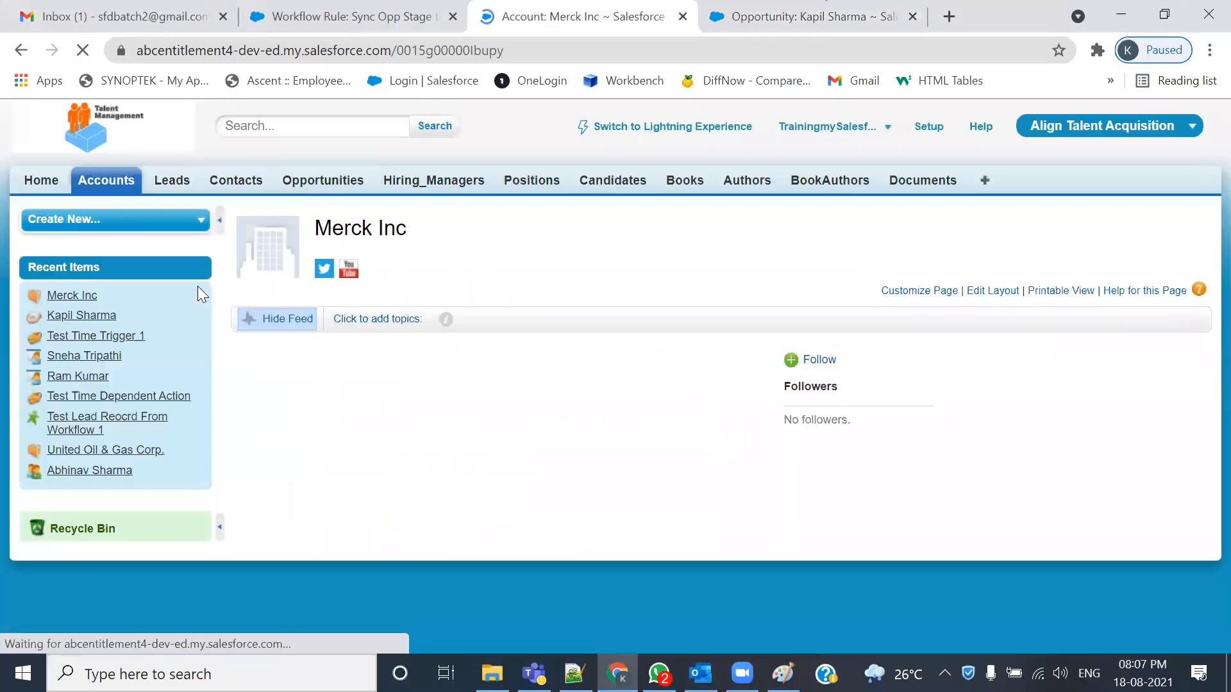
- Highlight Perception Analysis in both the opportunity Stage and account Description, then switch to 105-Admin.txt
scroll(411, 337, "up", 4)
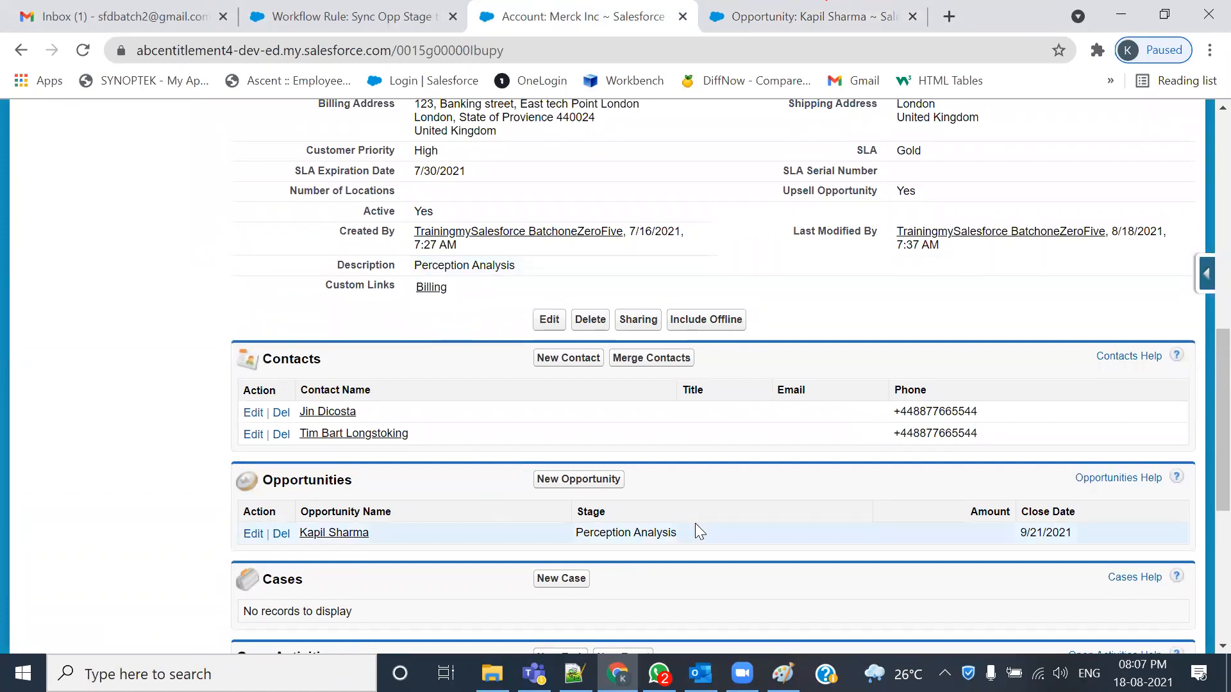
left_click_drag(694, 532, 542, 538)
left_click_drag(516, 265, 467, 257)
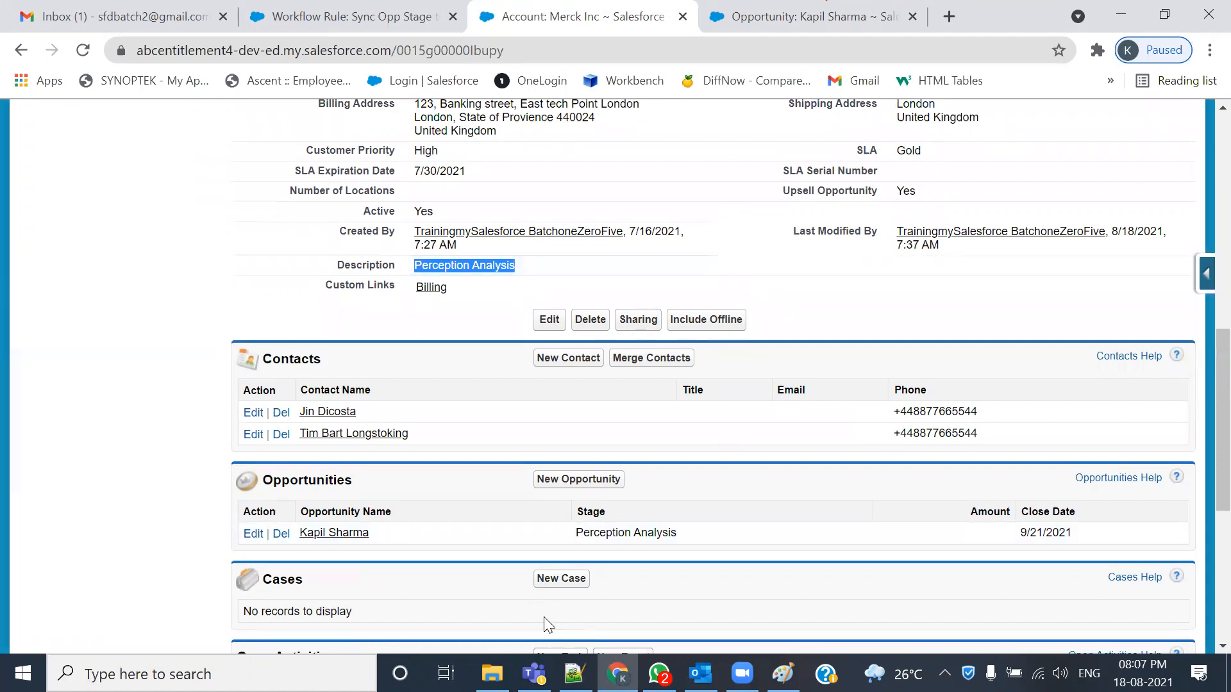
left_click(574, 673)
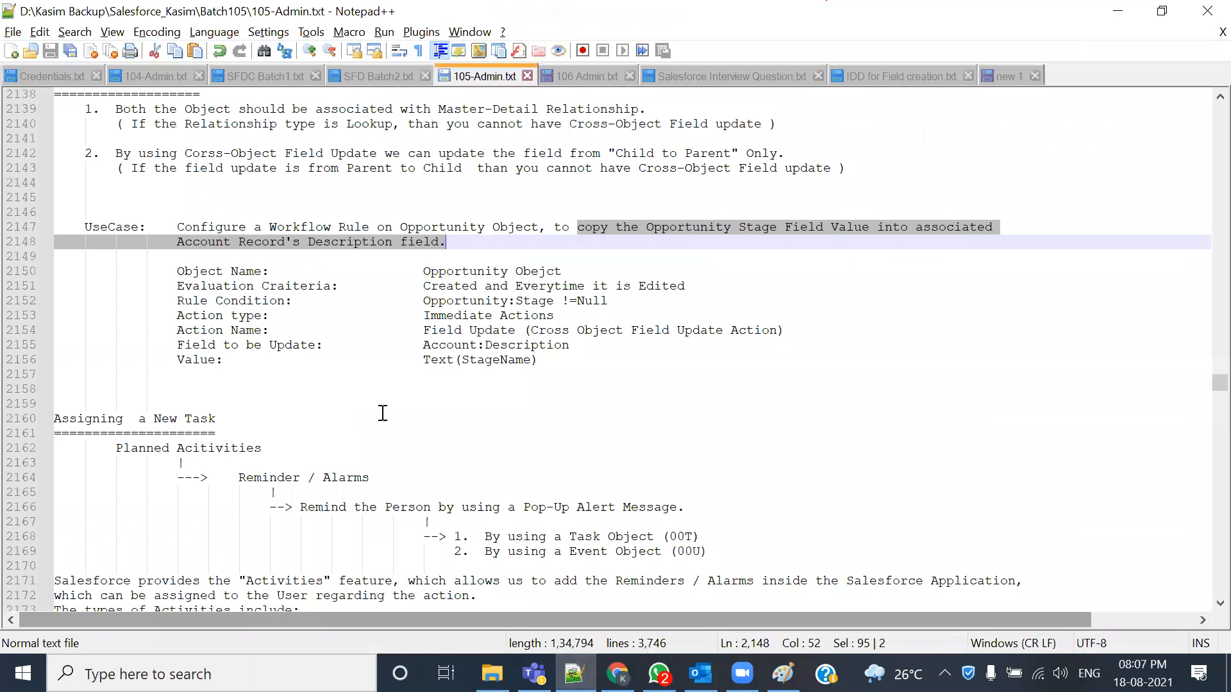
- Bookmark line 2160 in 105-Admin.txt
scroll(589, 432, "up", 1)
scroll(589, 432, "down", 2)
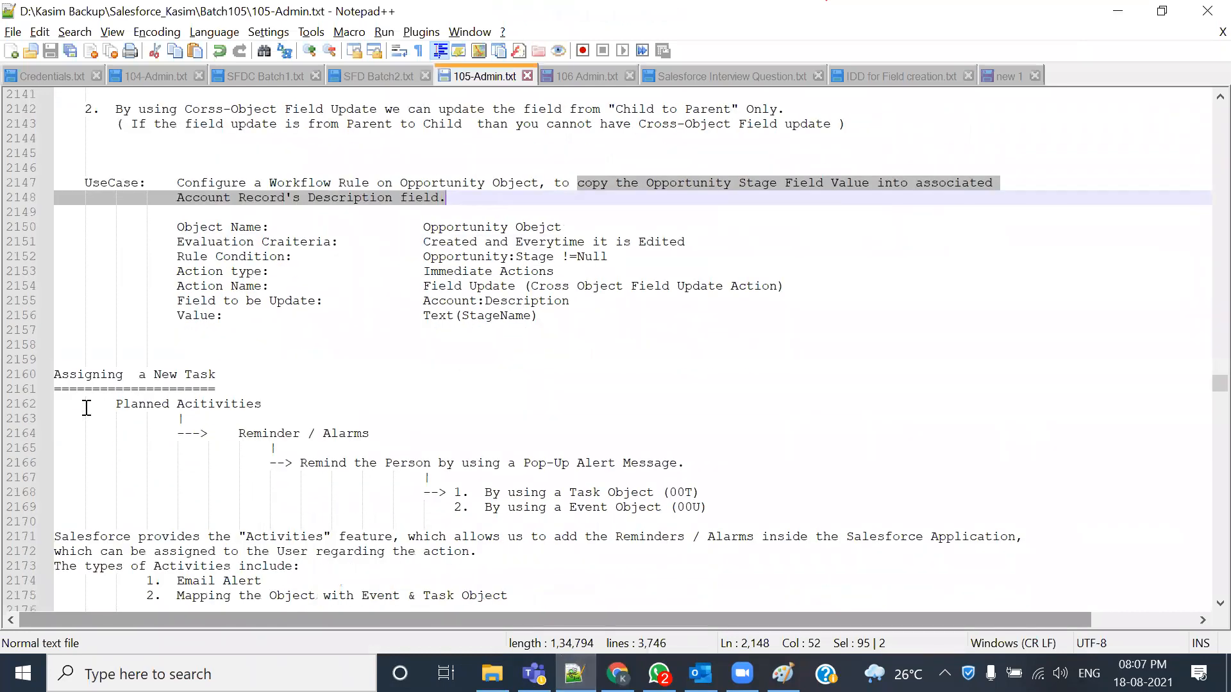
left_click(43, 375)
scroll(152, 374, "down", 2)
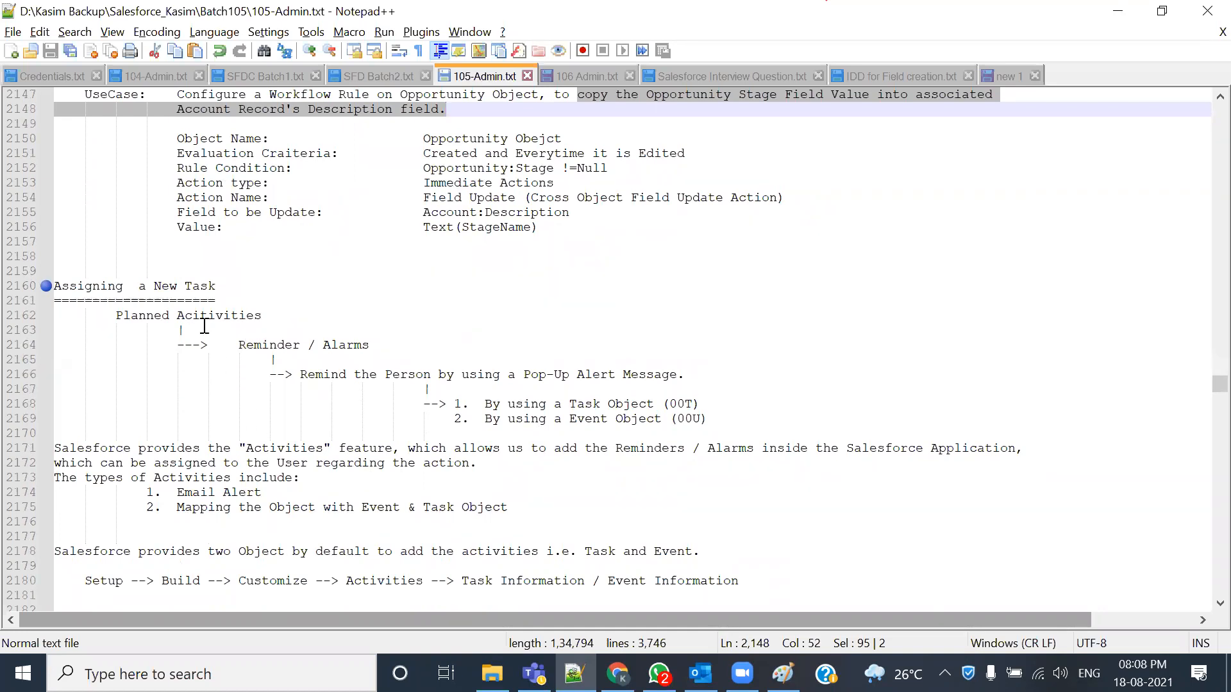
scroll(269, 410, "up", 2)
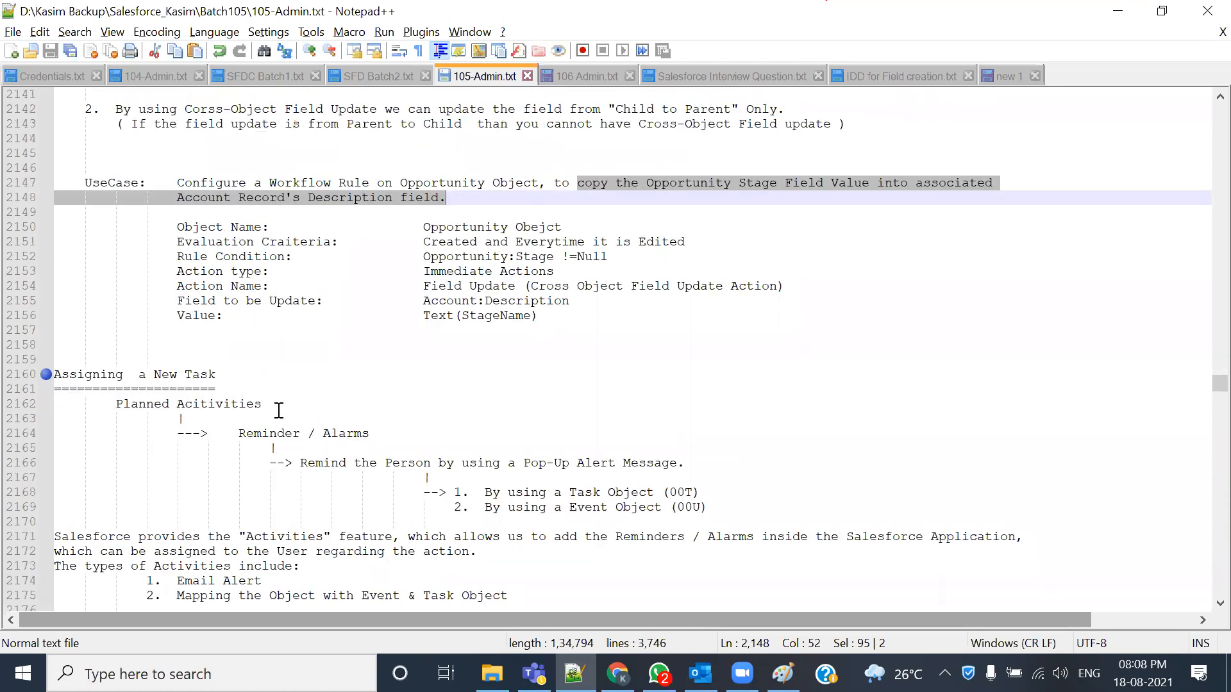
scroll(332, 416, "up", 3)
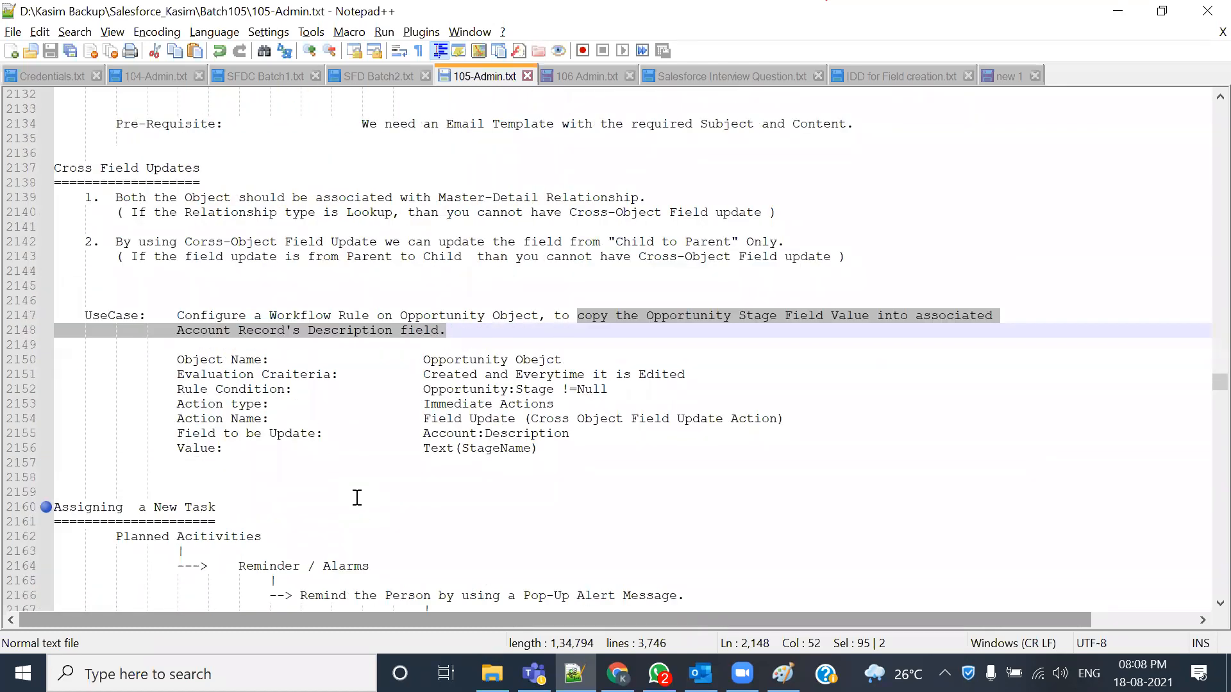
scroll(357, 497, "down", 2)
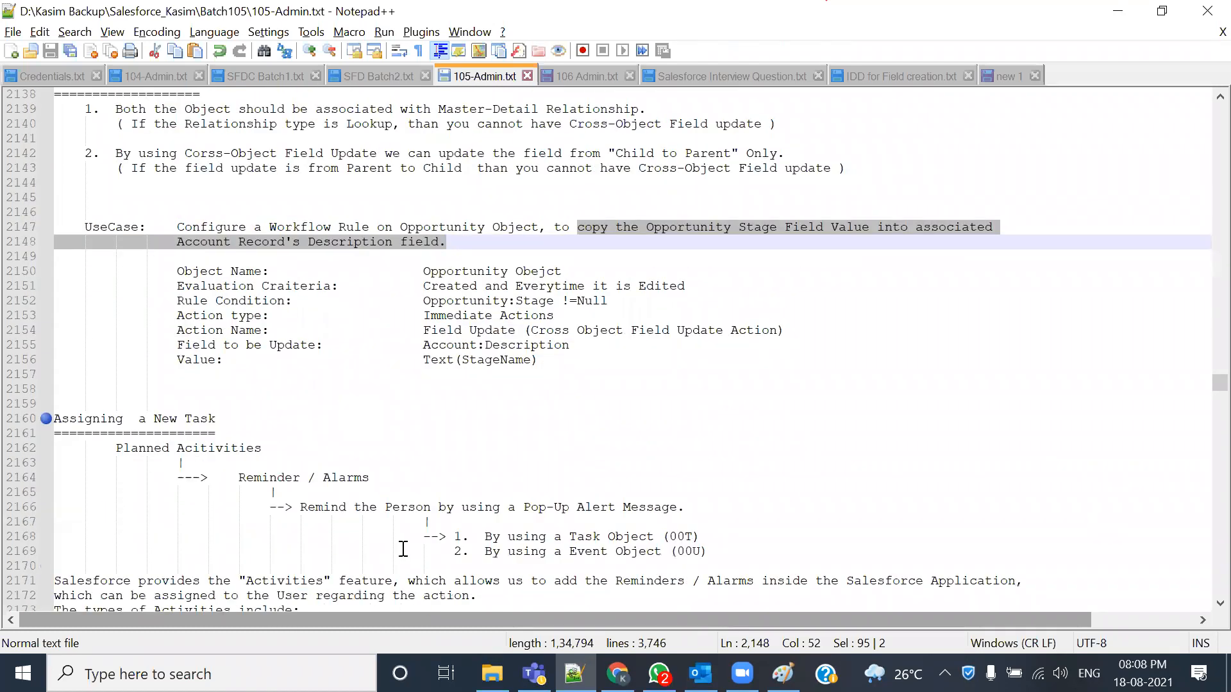
- Select the Assigning a New Task heading and the Task Object text on line 2168
left_click(307, 378)
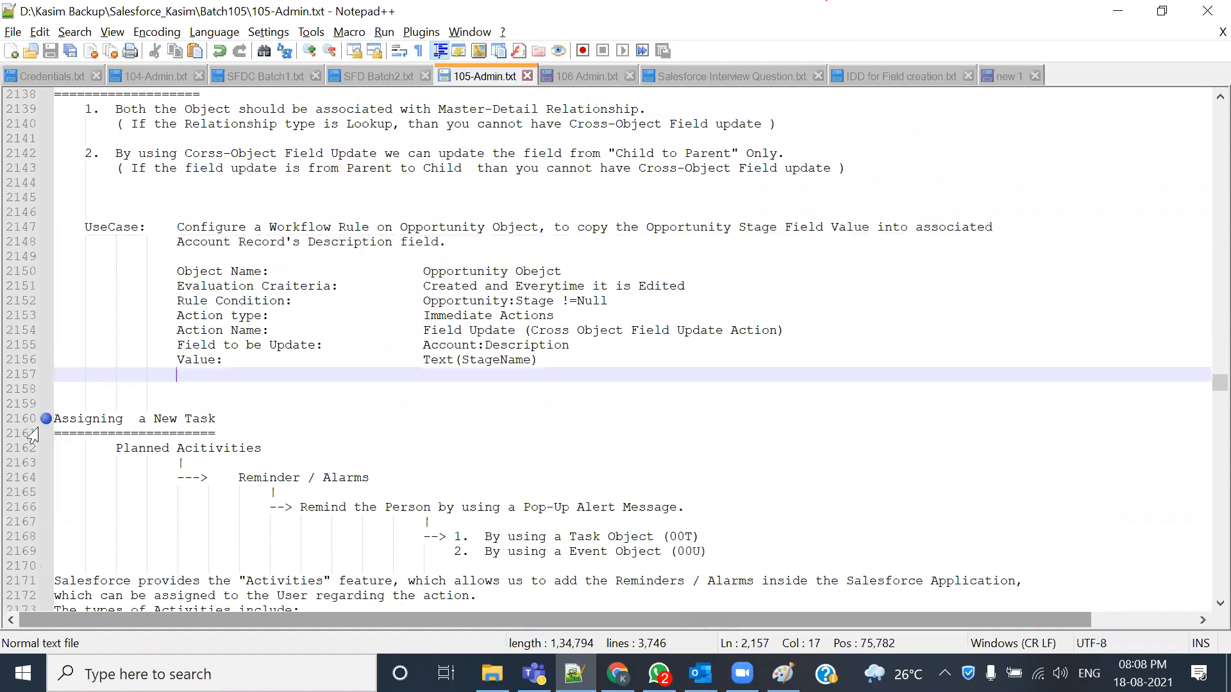
left_click(243, 421)
left_click_drag(202, 419, 54, 418)
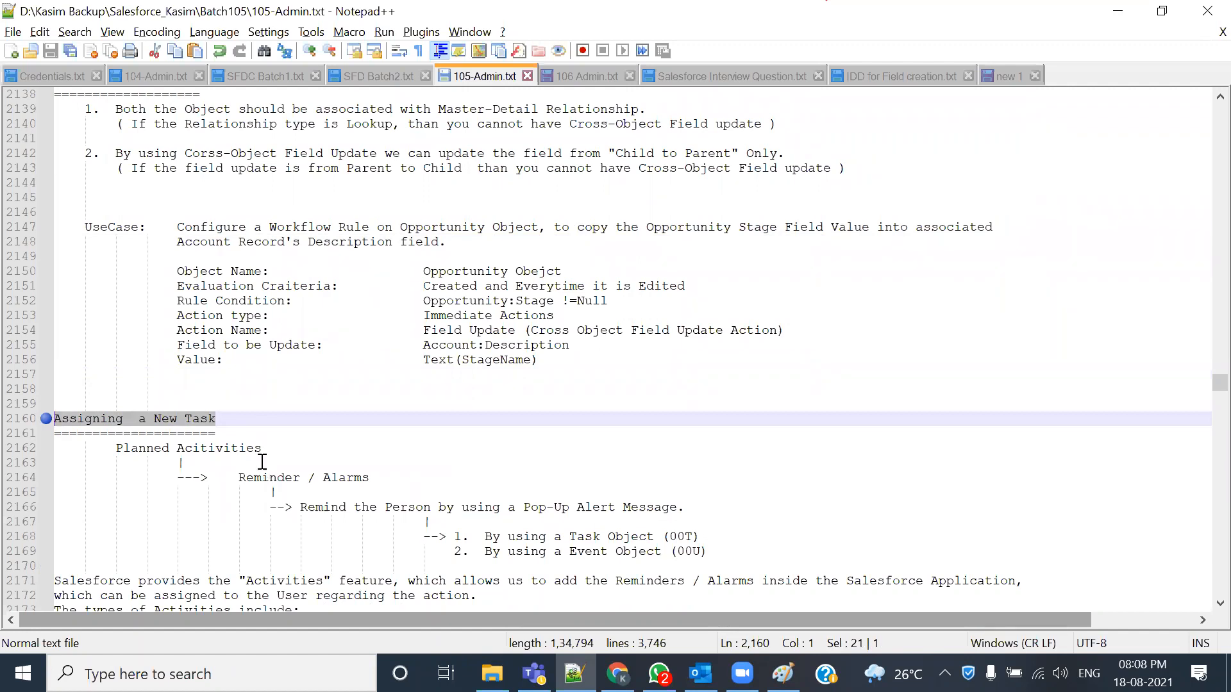
left_click(229, 420)
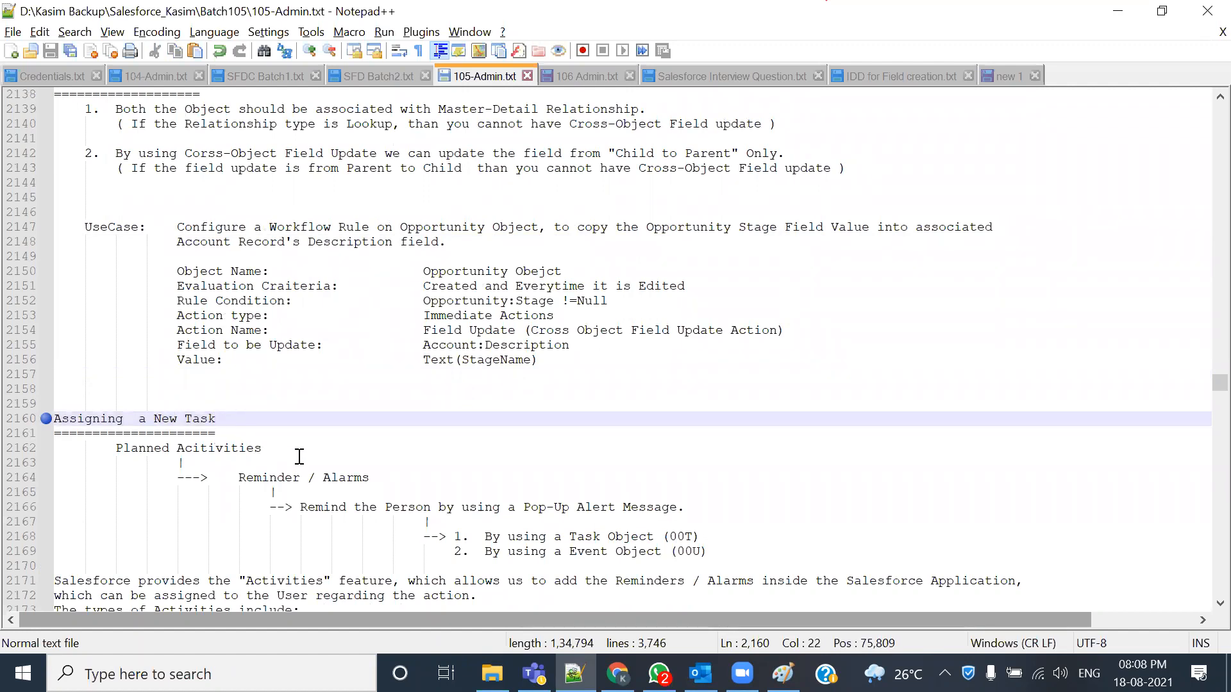
scroll(299, 456, "down", 1)
left_click_drag(562, 492, 600, 508)
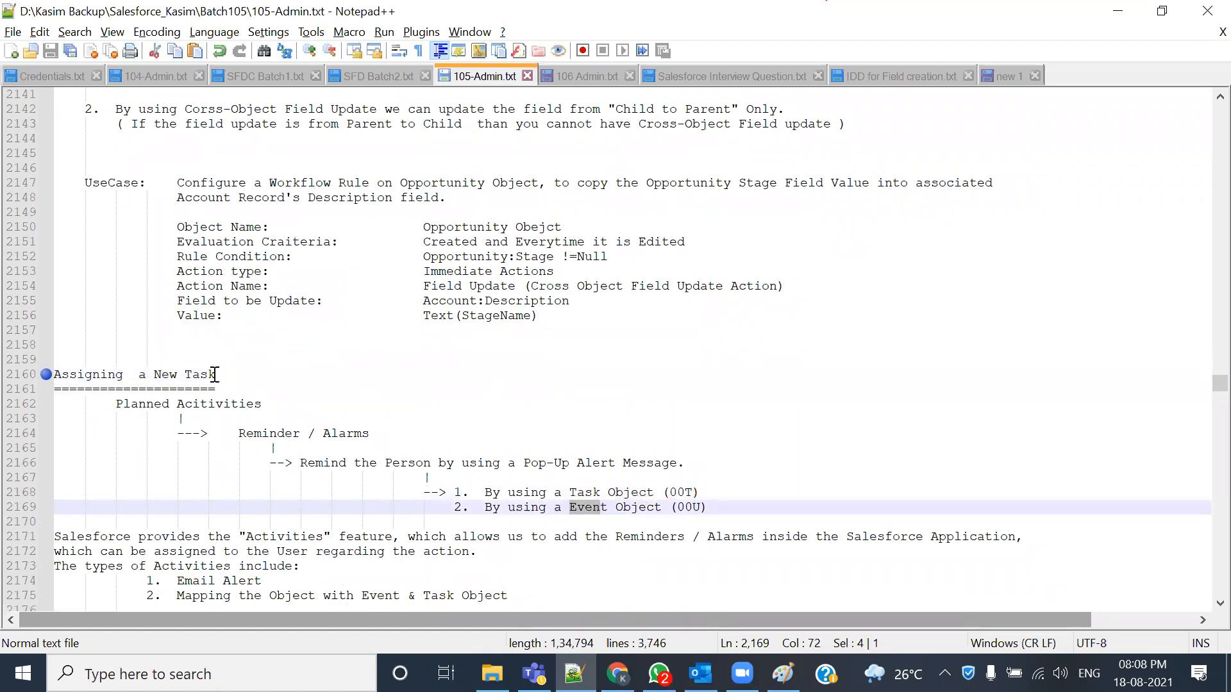